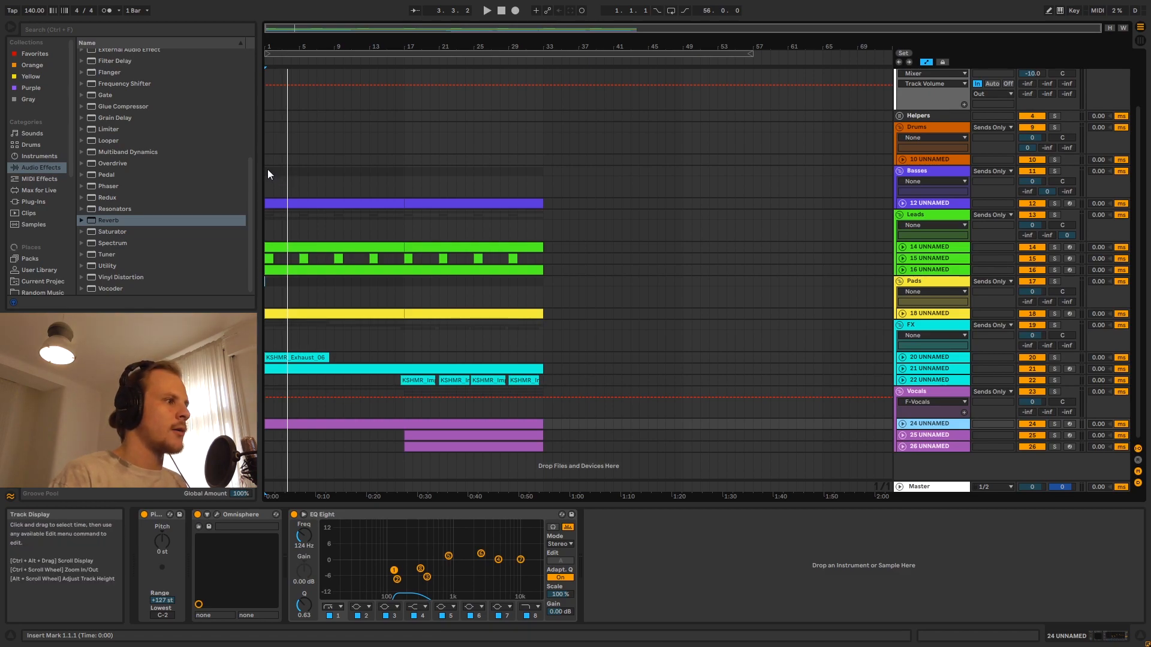
Unfold and solo bass track 12, then play it from bar 17
{"action": "left_click", "coordinate": [268, 174]}
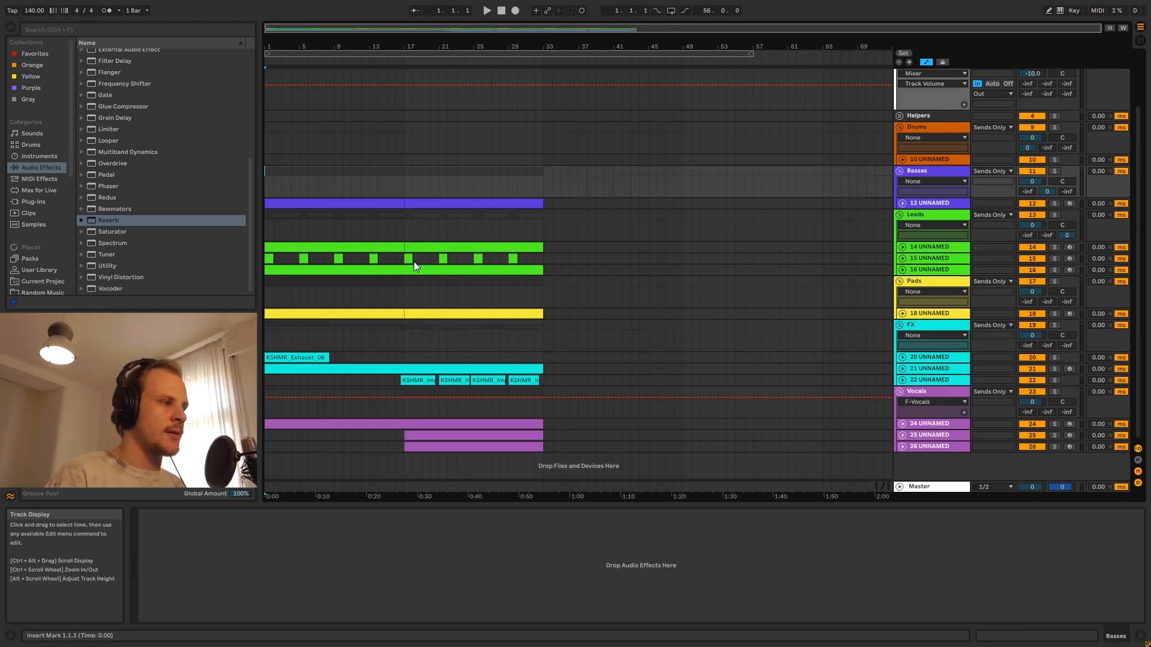
{"action": "left_click", "coordinate": [902, 203]}
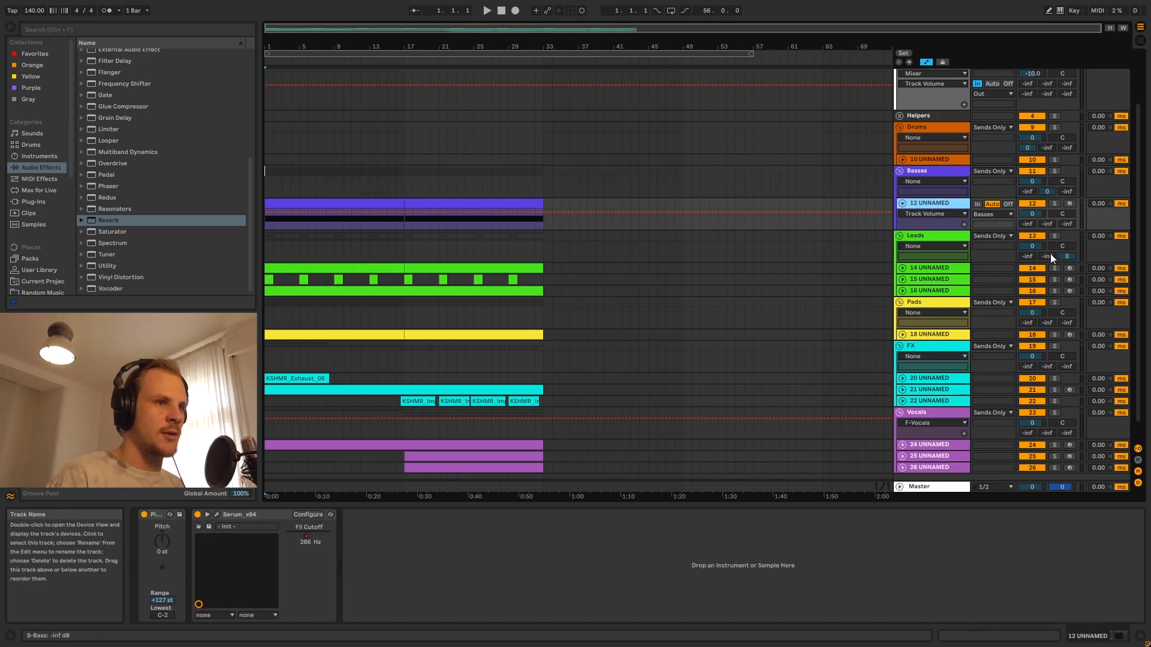
{"action": "left_click", "coordinate": [1054, 204]}
{"action": "left_click", "coordinate": [402, 221]}
{"action": "scroll", "coordinate": [660, 303], "scroll_direction": "up", "scroll_amount": 2}
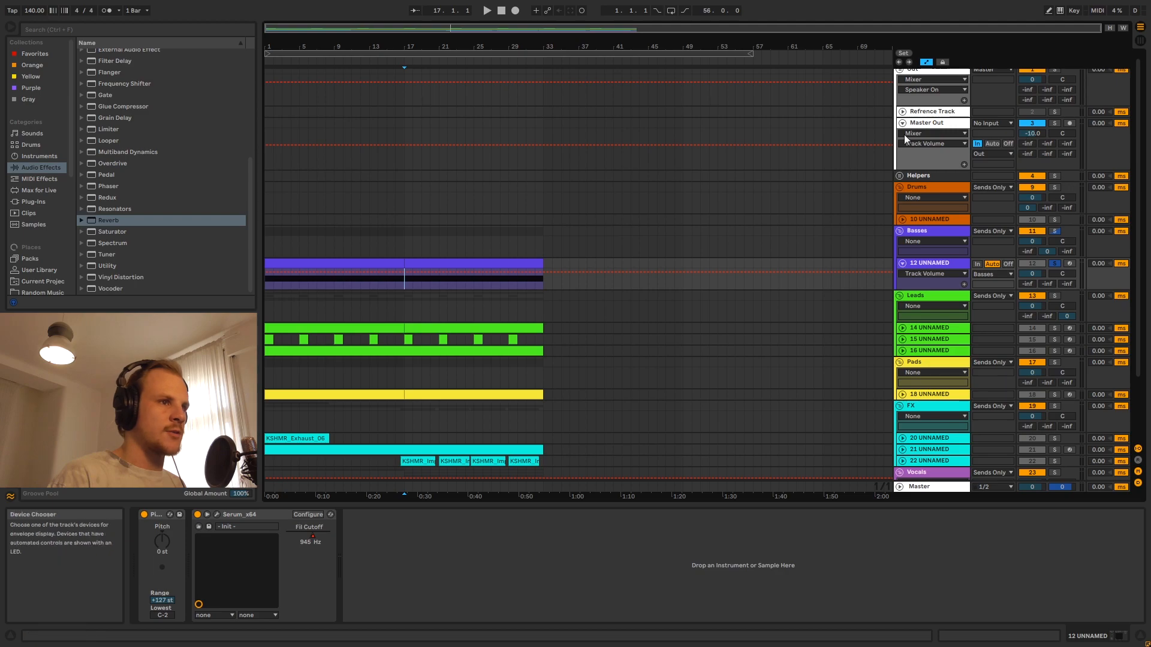
{"action": "scroll", "coordinate": [516, 324], "scroll_direction": "down", "scroll_amount": 2}
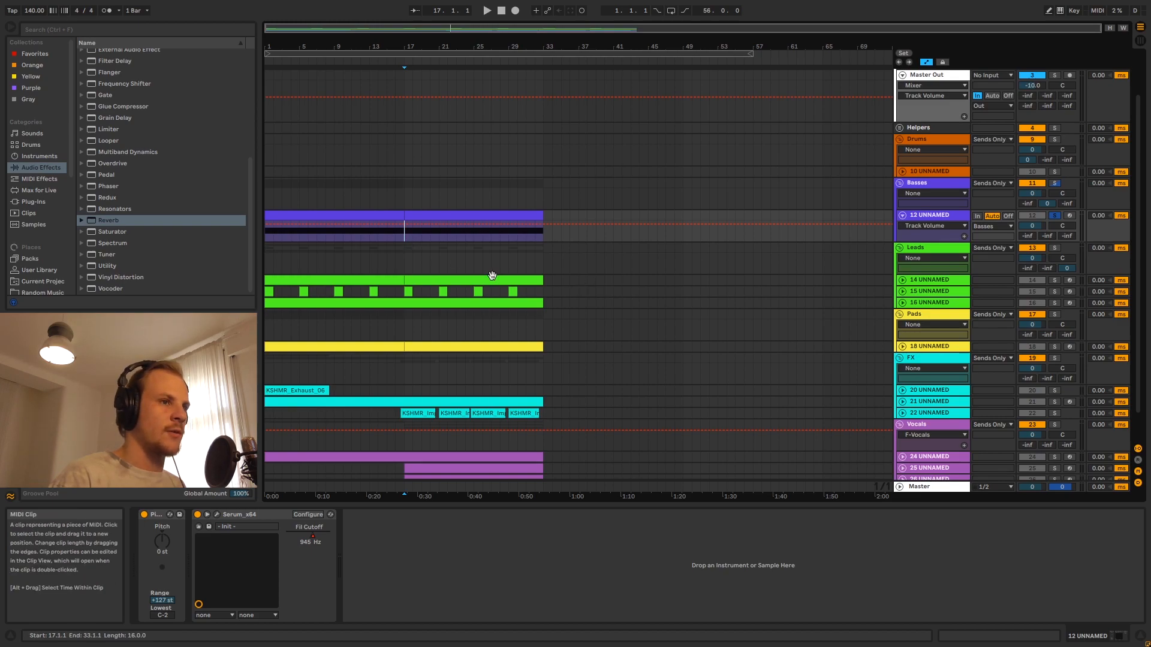
{"action": "key", "text": "space"}
Set bass track 12's volume to -11 dB and audition it again from bar 17
{"action": "scroll", "coordinate": [951, 169], "scroll_direction": "up", "scroll_amount": 2}
{"action": "left_click", "coordinate": [926, 123]}
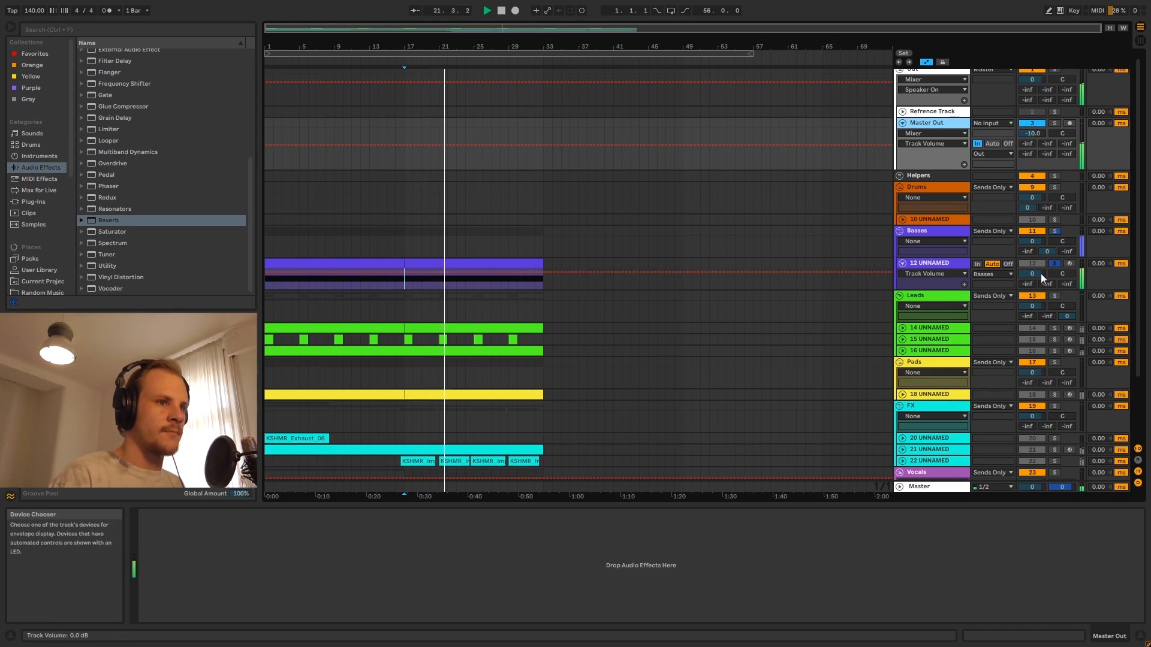
{"action": "left_click_drag", "start_coordinate": [1036, 274], "coordinate": [1036, 275]}
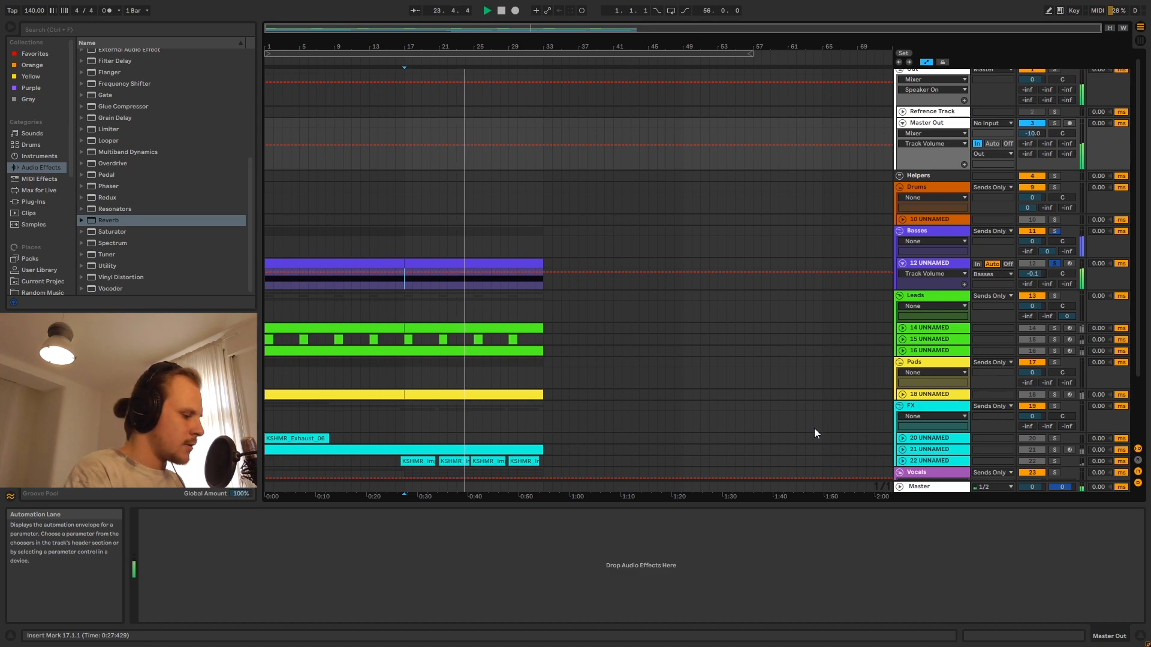
{"action": "type", "text": "-11"}
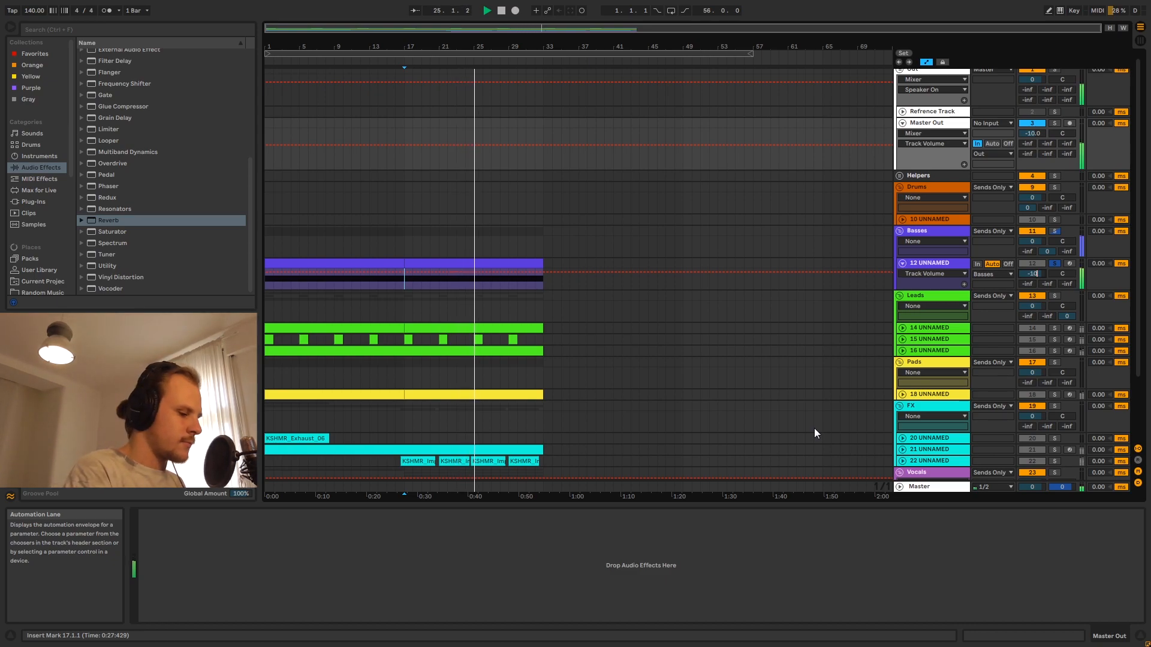
{"action": "key", "text": "Return"}
{"action": "key", "text": "space"}
{"action": "key", "text": "space"}
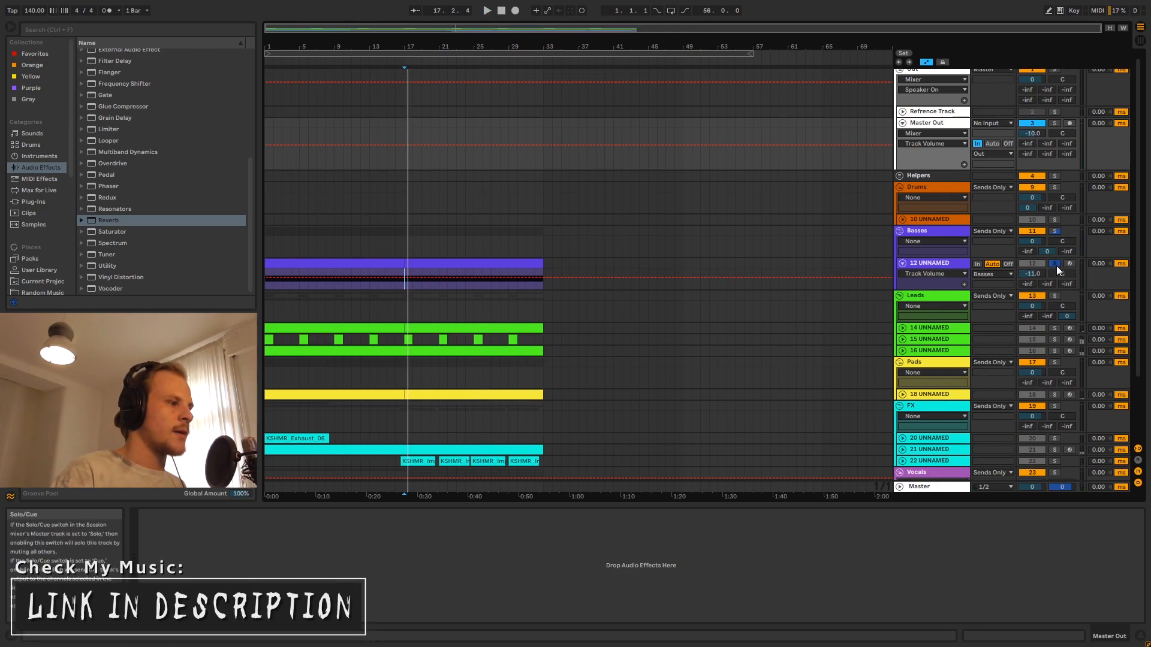
Mute the Pads, FX and Vocals groups and lead tracks 15 and 16, keeping the Leads group active
{"action": "left_click", "coordinate": [947, 264]}
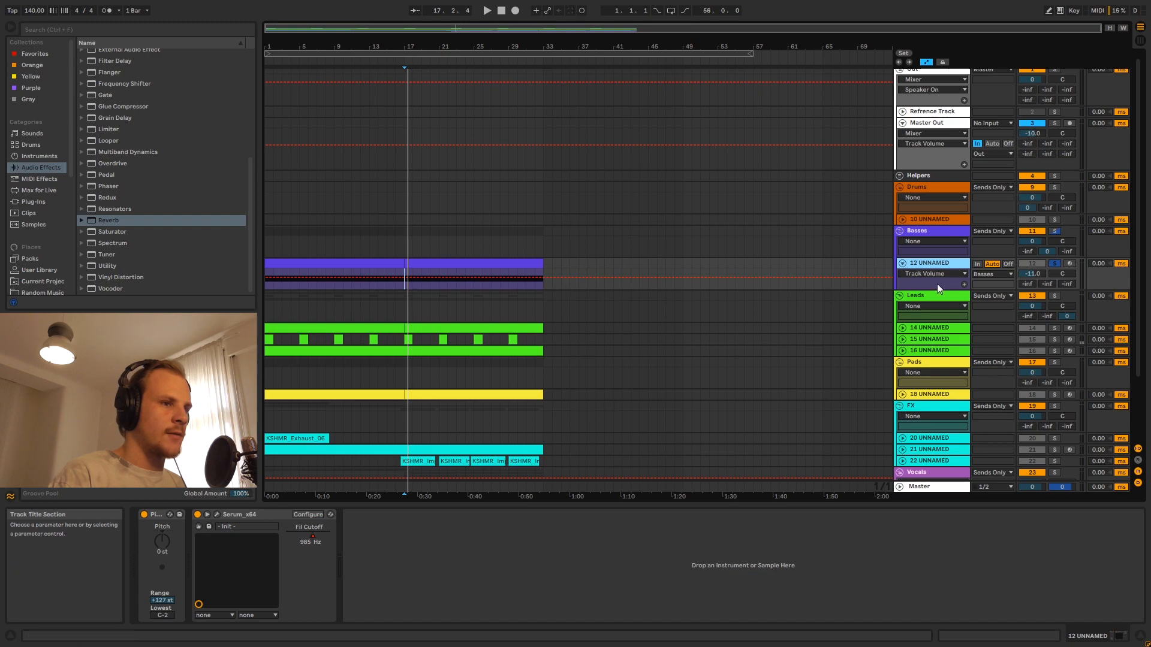
{"action": "left_click", "coordinate": [1025, 295]}
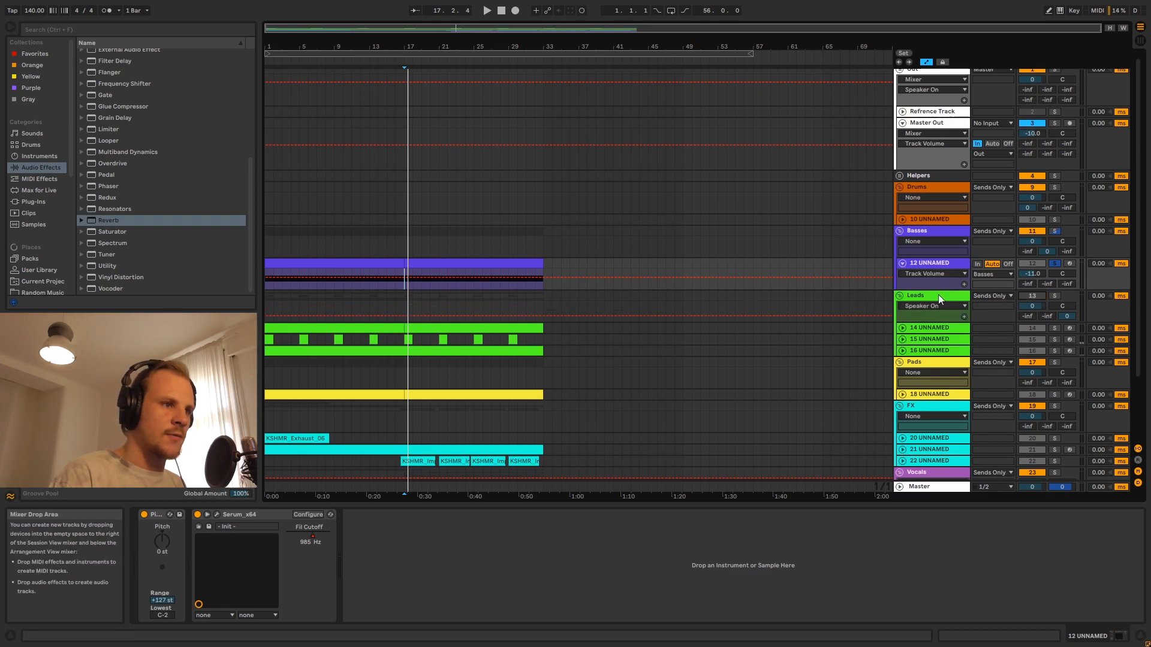
{"action": "scroll", "coordinate": [801, 343], "scroll_direction": "down", "scroll_amount": 2}
{"action": "left_click", "coordinate": [1033, 314]}
{"action": "scroll", "coordinate": [1033, 326], "scroll_direction": "down", "scroll_amount": 1}
{"action": "left_click", "coordinate": [1033, 325]}
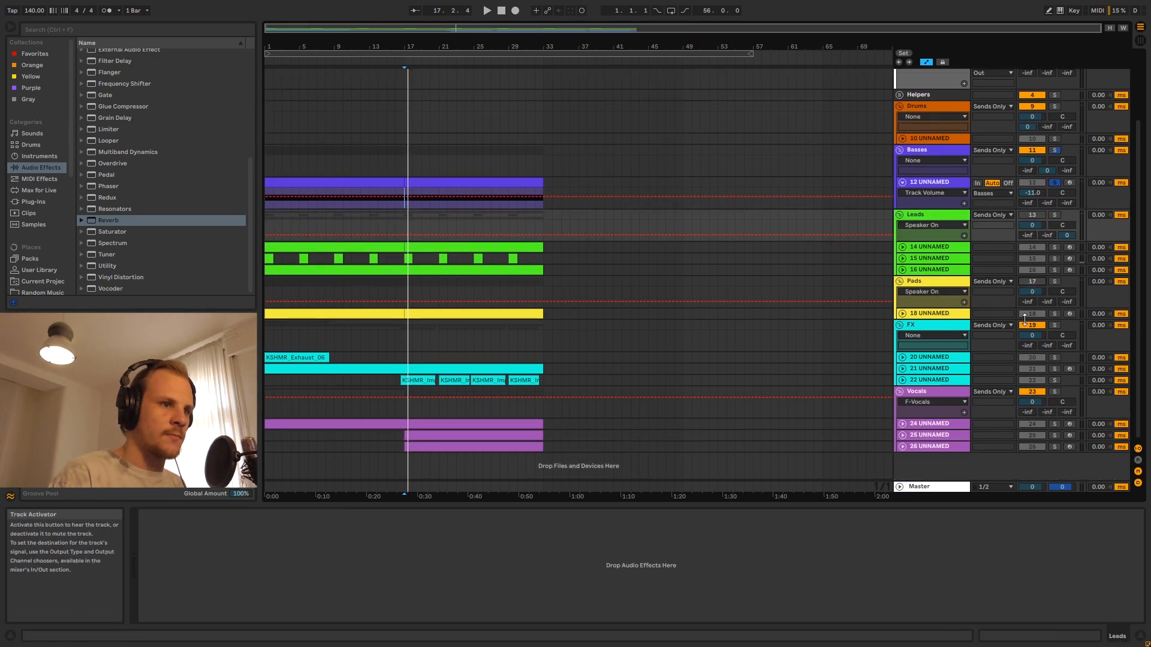
{"action": "left_click", "coordinate": [1036, 392]}
{"action": "scroll", "coordinate": [875, 364], "scroll_direction": "up", "scroll_amount": 2}
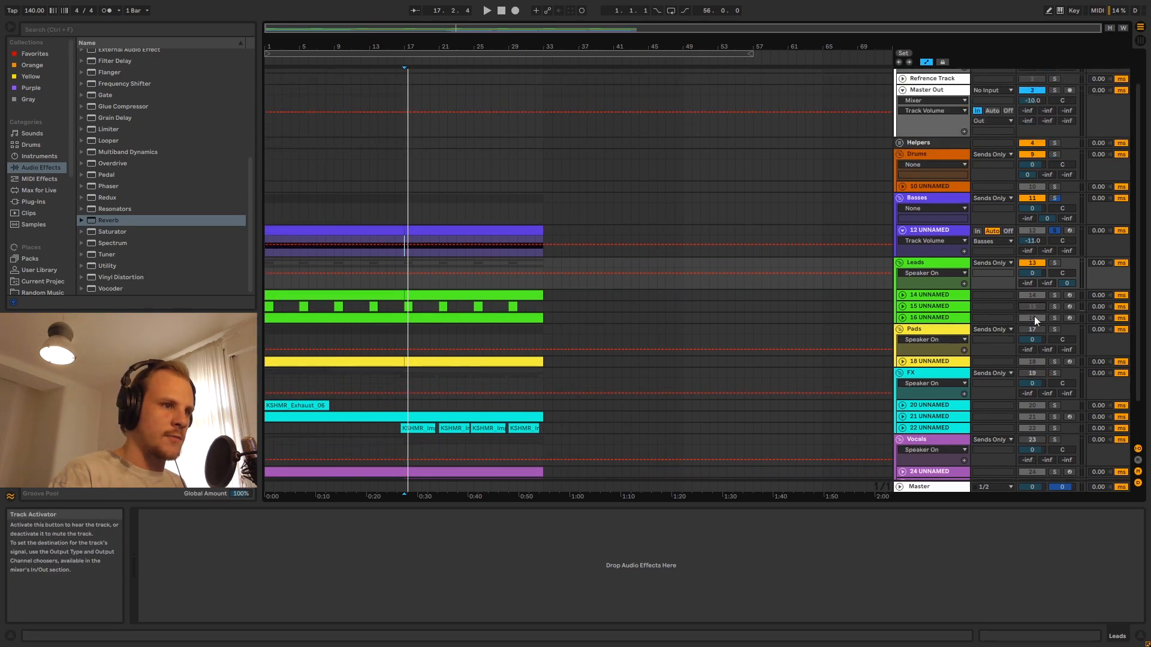
Unfold lead track 14 and take bass track 12 out of solo
{"action": "left_click", "coordinate": [936, 295]}
{"action": "left_click", "coordinate": [903, 296]}
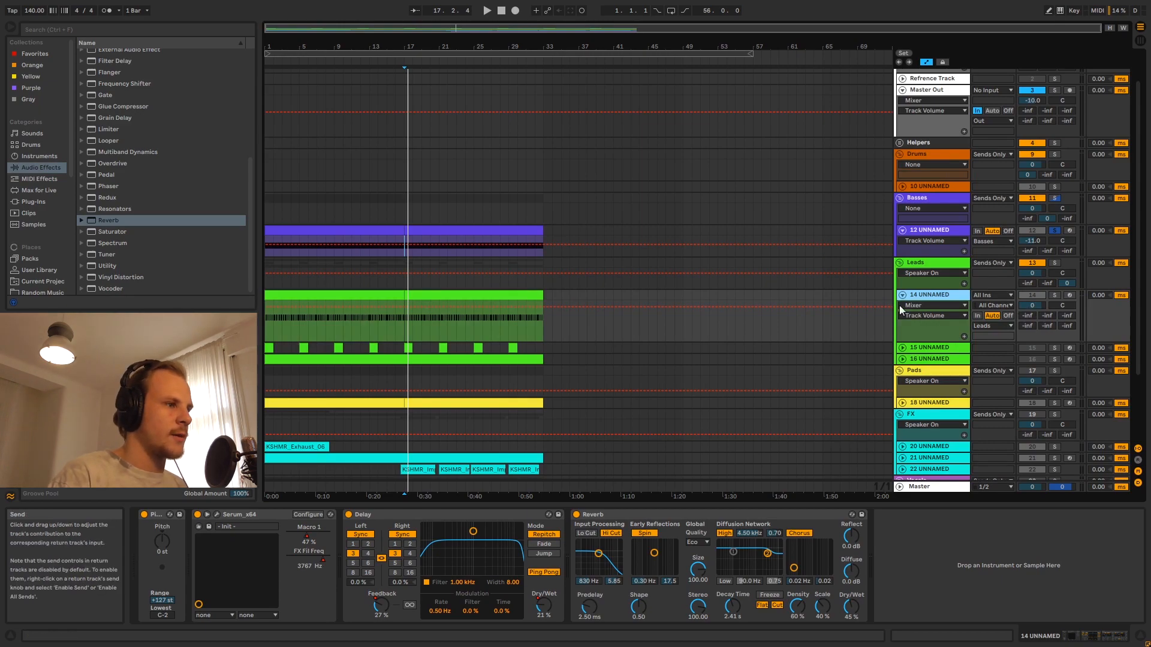
{"action": "left_click", "coordinate": [929, 233]}
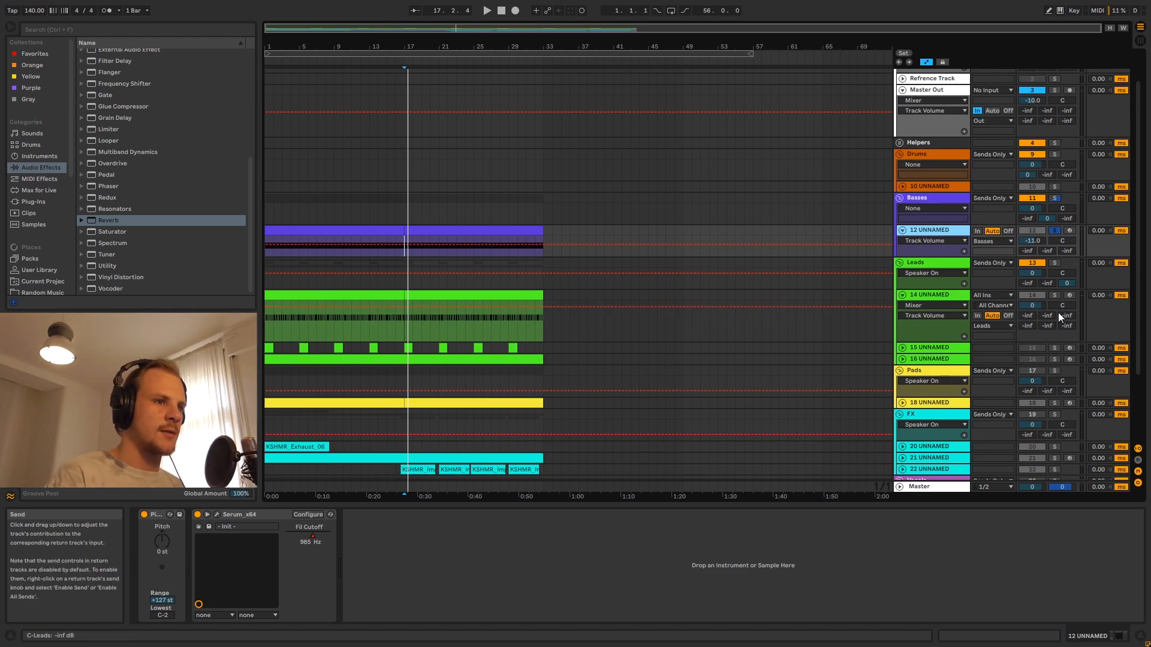
{"action": "left_click", "coordinate": [1055, 231]}
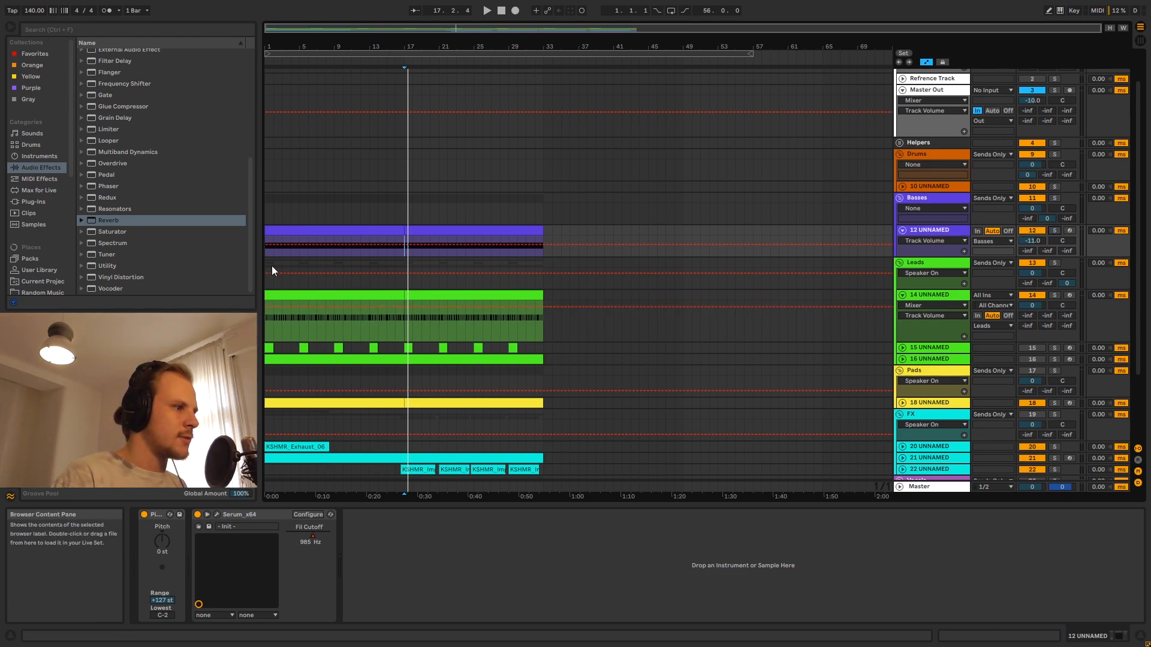
Play the bass and lead together from bars 17 and 27 while lowering lead track 14's volume to -9 dB
{"action": "left_click", "coordinate": [404, 261]}
{"action": "key", "text": "space"}
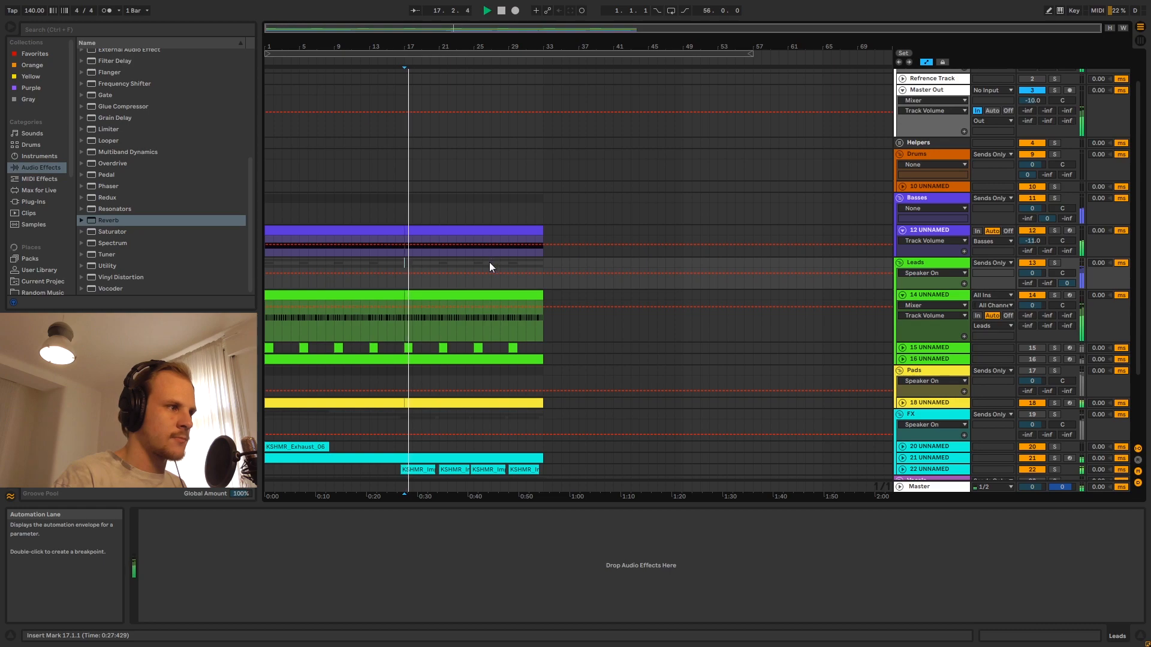
{"action": "left_click", "coordinate": [489, 262]}
{"action": "left_click_drag", "start_coordinate": [1028, 309], "coordinate": [957, 340]}
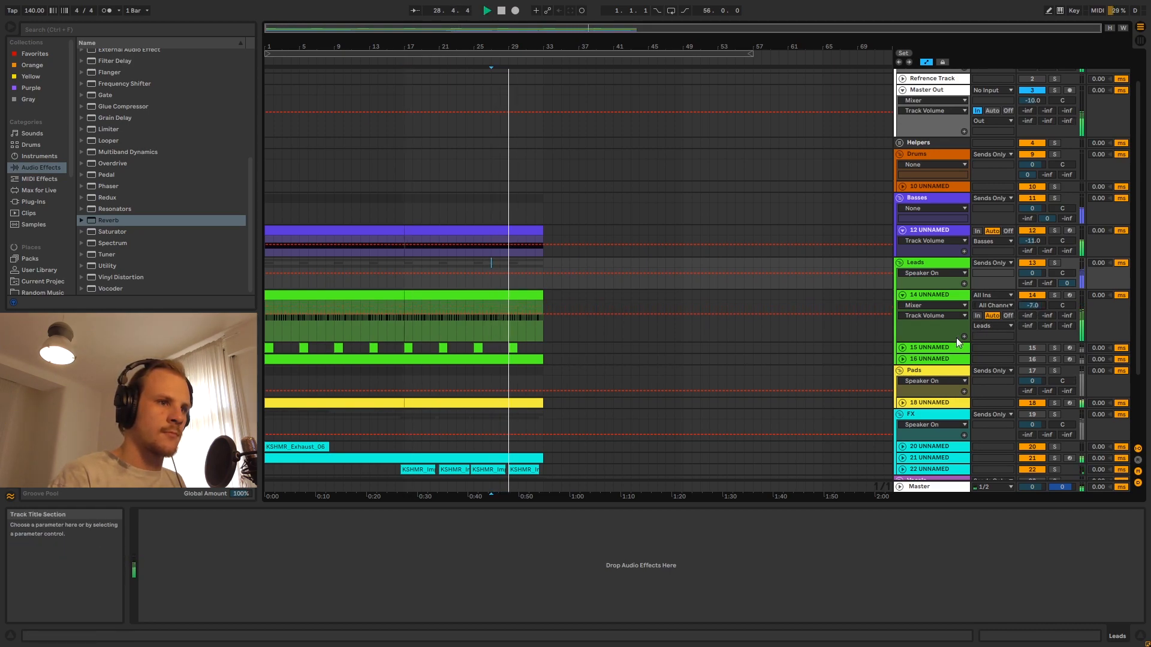
{"action": "key", "text": "Down"}
{"action": "key", "text": "Down"}
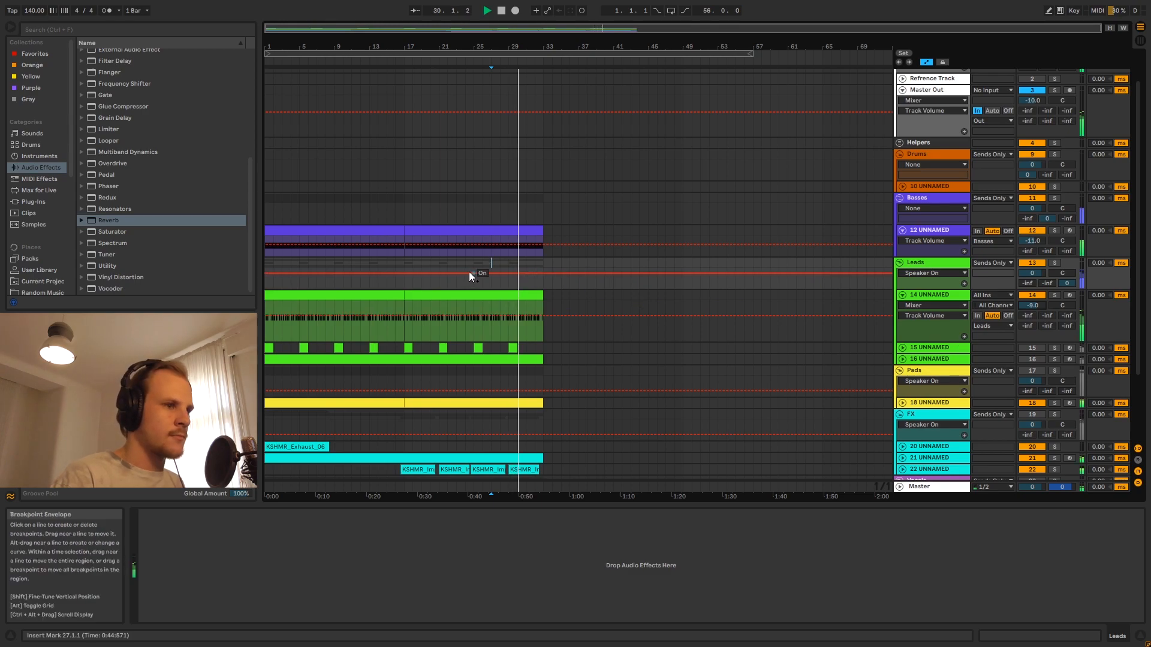
Reset the Master Out track's volume to 0 dB and audition the mix from bars 27 and 17
{"action": "left_click_drag", "start_coordinate": [1032, 101], "coordinate": [1032, 96]}
{"action": "key", "text": "Delete"}
{"action": "key", "text": "space"}
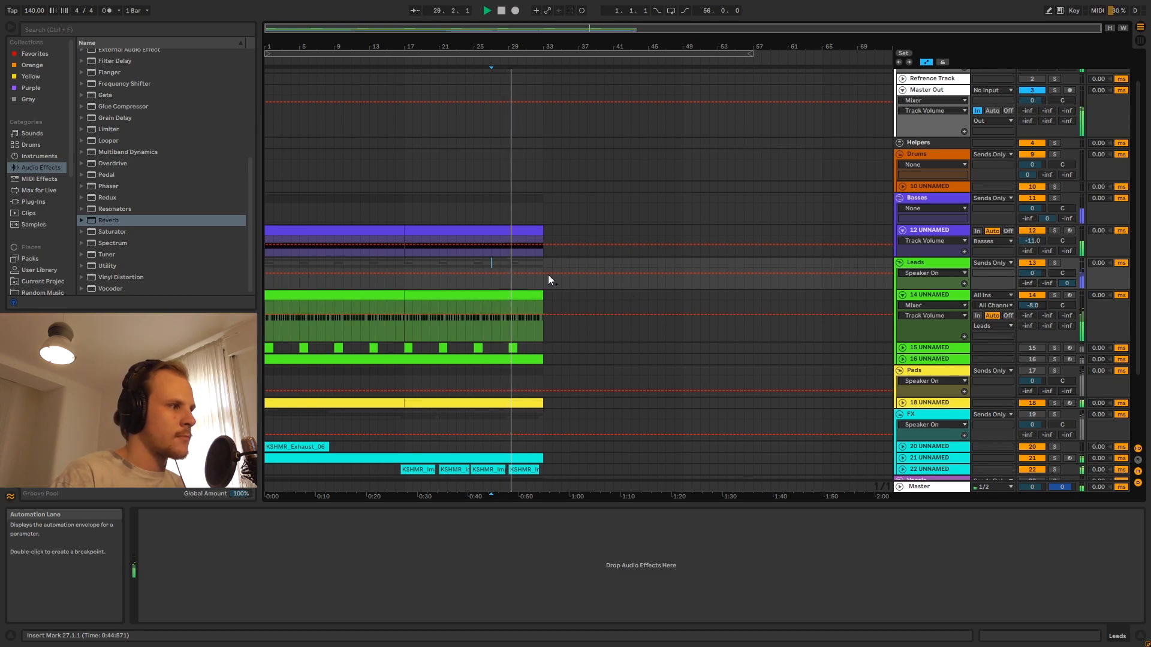
{"action": "left_click", "coordinate": [400, 260]}
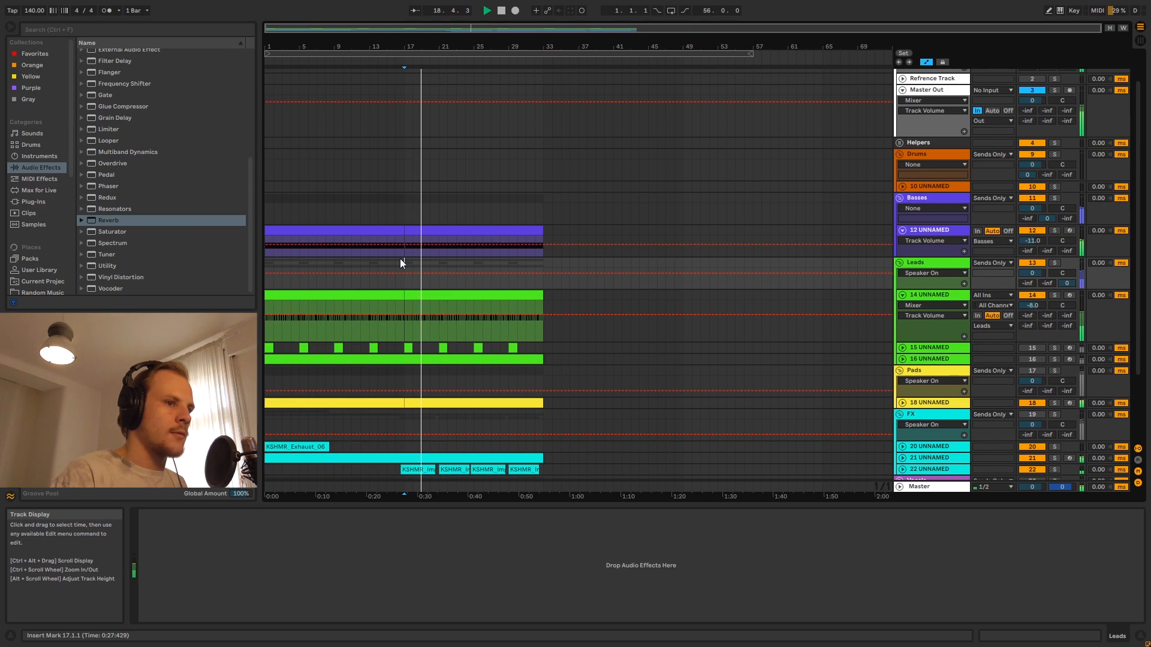
Unfold and solo lead track 15, then audition its clip at bar 17
{"action": "left_click", "coordinate": [902, 347]}
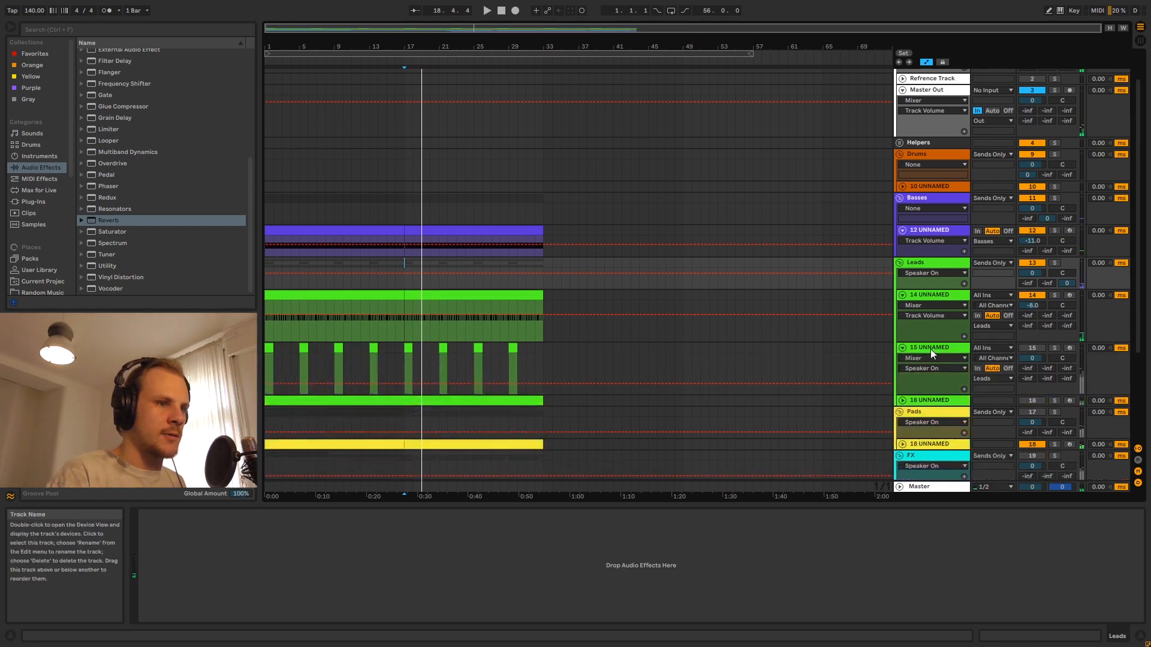
{"action": "left_click", "coordinate": [930, 348]}
{"action": "left_click", "coordinate": [1054, 348]}
{"action": "left_click", "coordinate": [408, 346]}
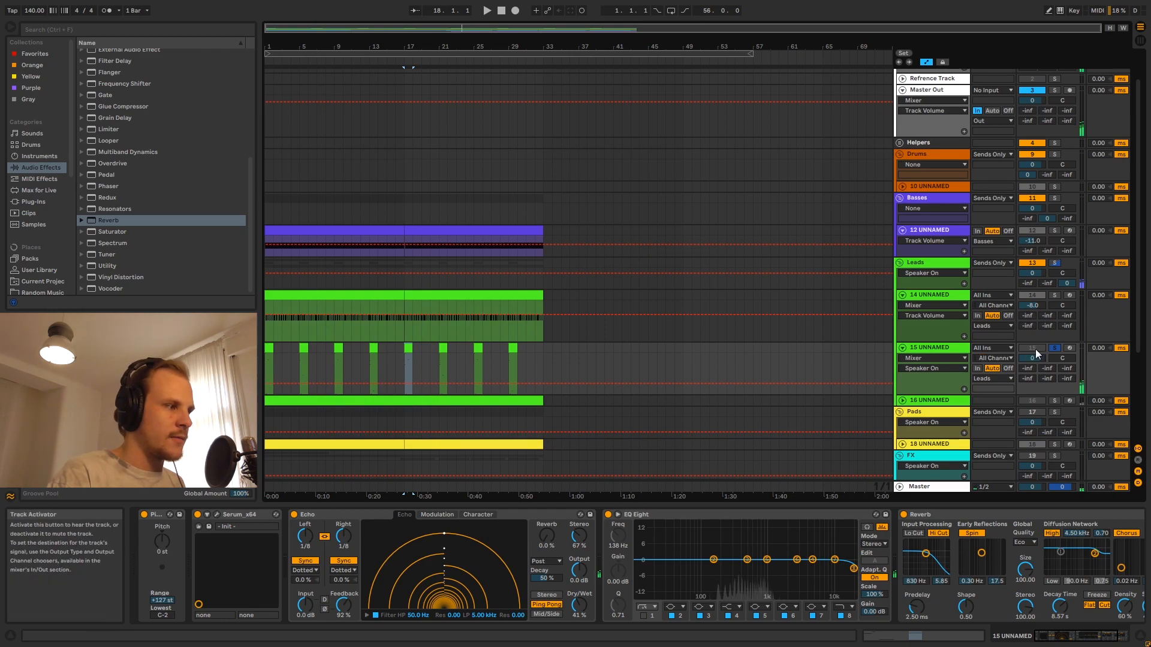
{"action": "key", "text": "space"}
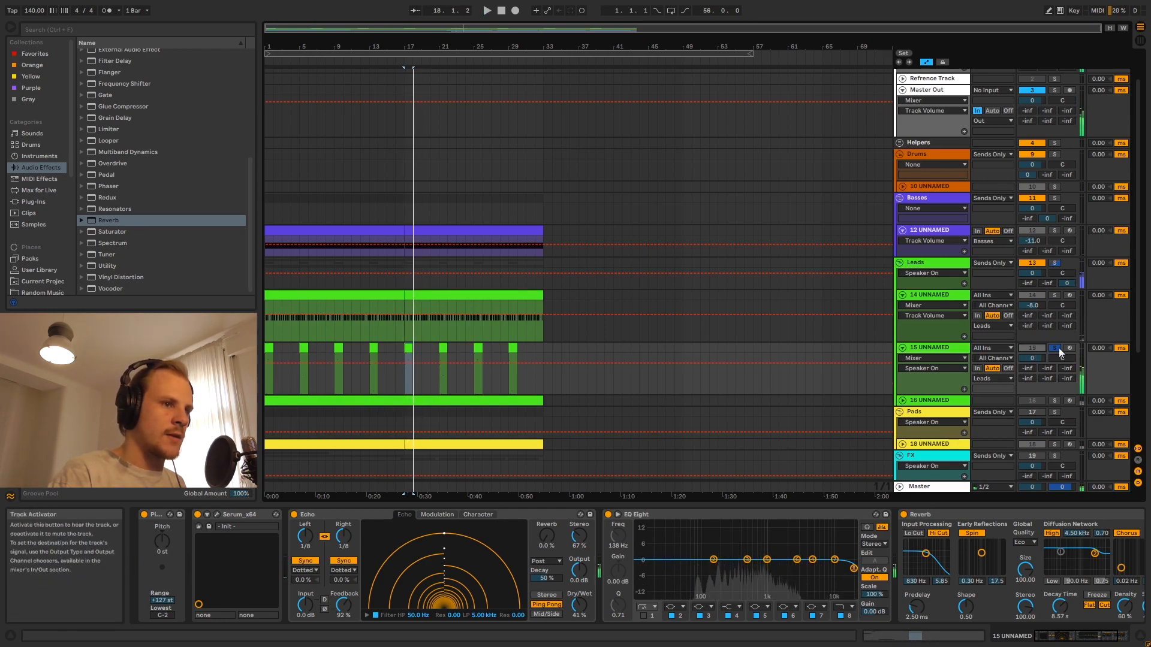
Take lead track 15 out of solo, activate it and set its volume to -9 dB
{"action": "left_click", "coordinate": [1055, 347]}
{"action": "left_click", "coordinate": [933, 350]}
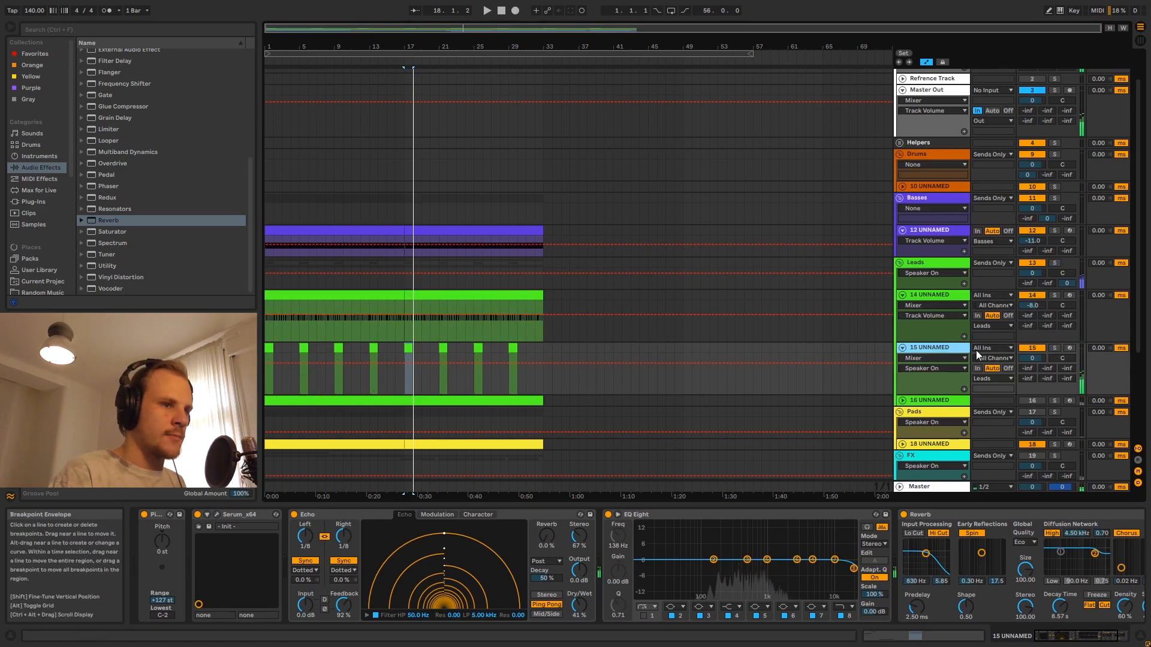
{"action": "left_click_drag", "start_coordinate": [1034, 358], "coordinate": [1034, 366]}
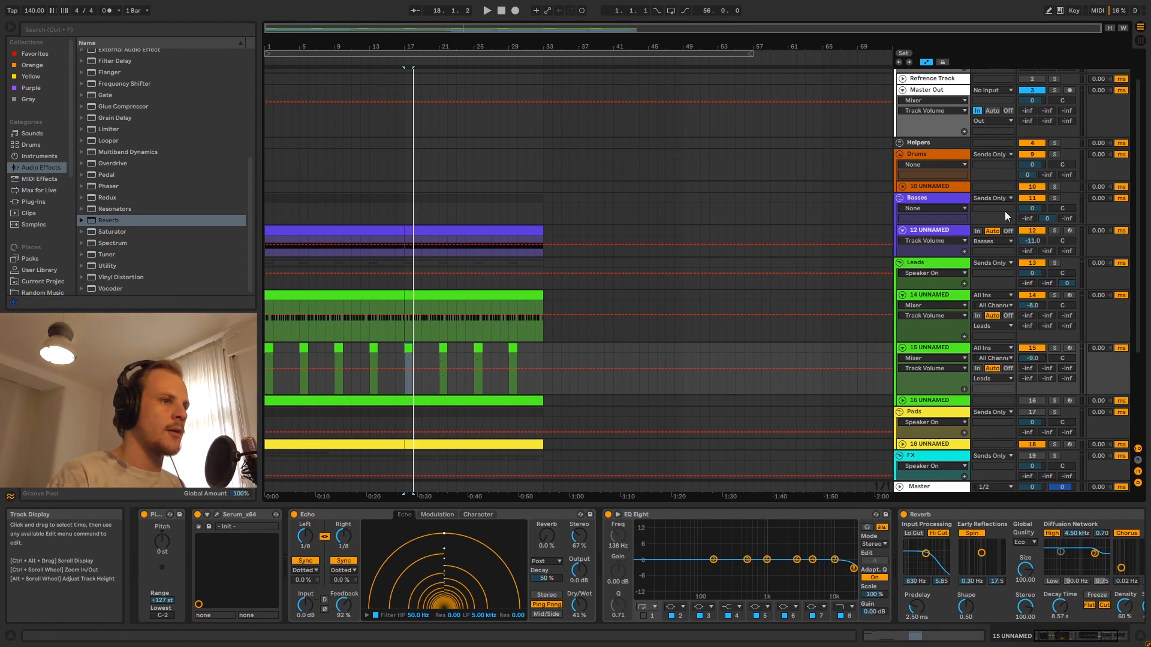
Check drum track 10's mixer level, then lower lead track 15 to -12 dB while playing from bar 17
{"action": "left_click", "coordinate": [903, 186]}
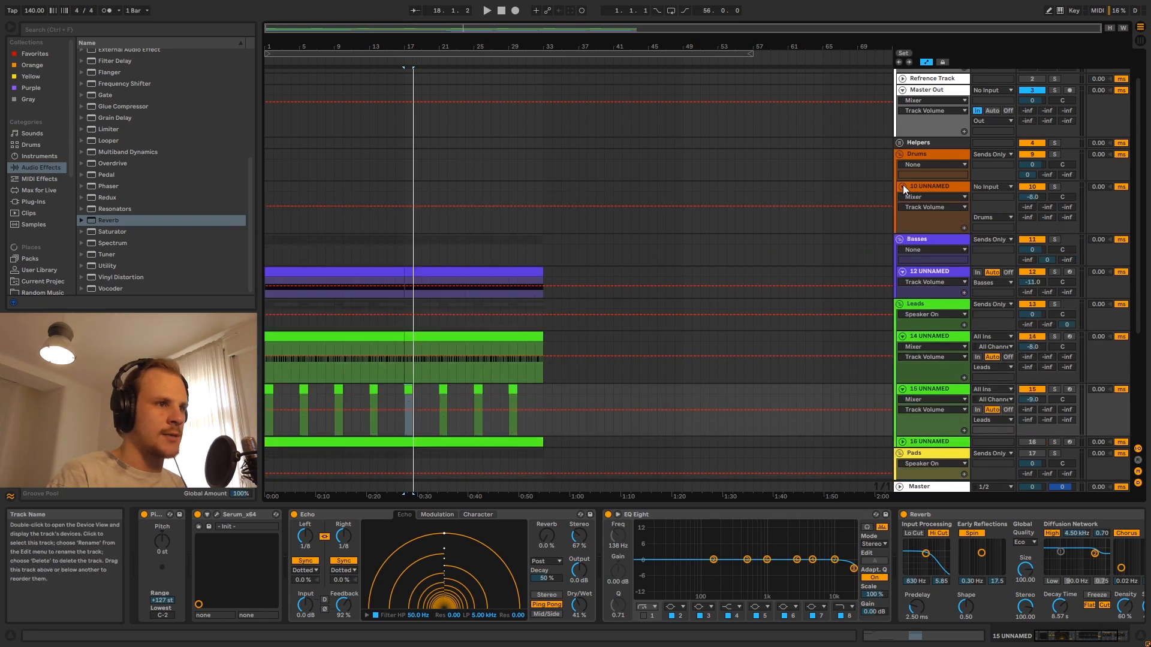
{"action": "left_click", "coordinate": [903, 186]}
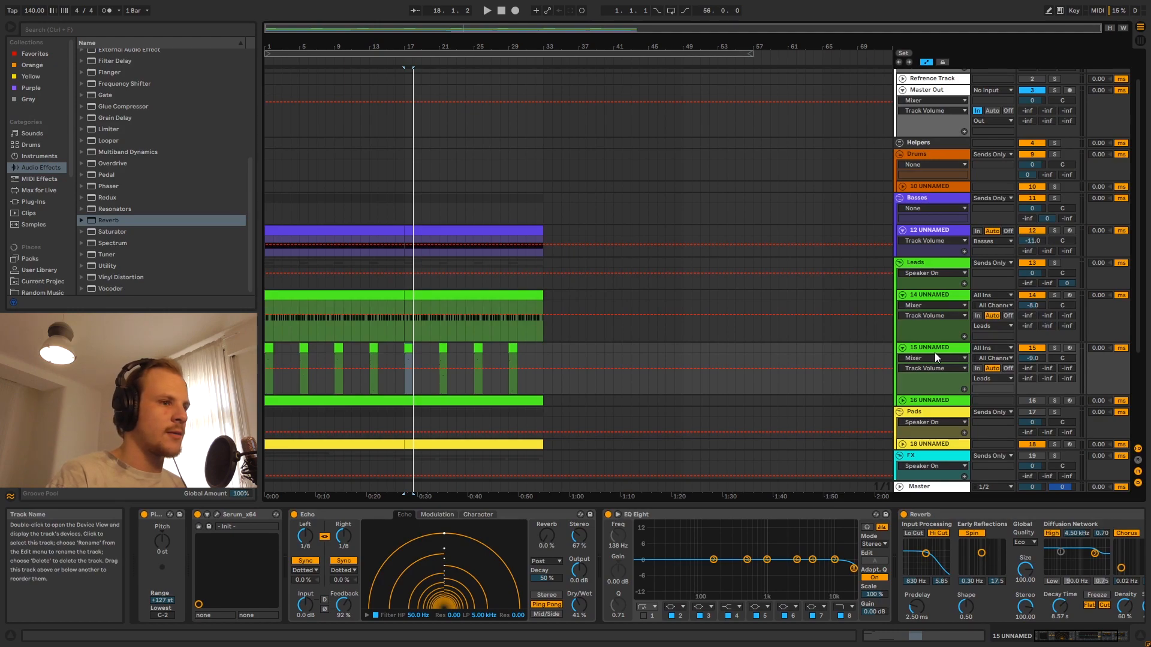
{"action": "left_click", "coordinate": [403, 349]}
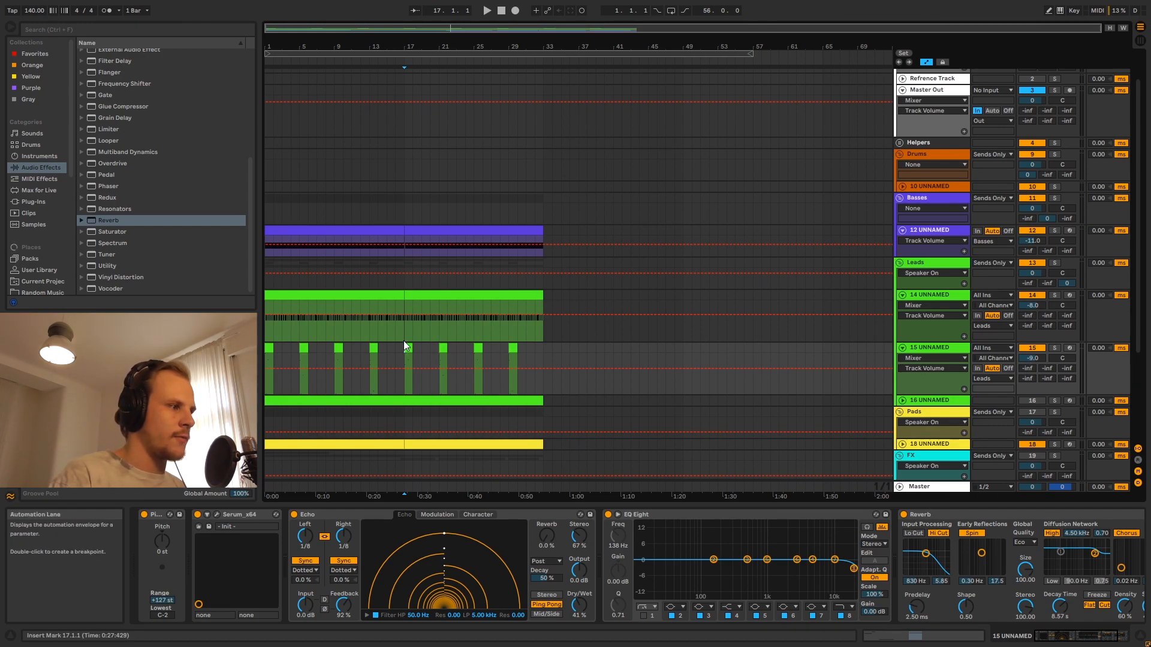
{"action": "key", "text": "space"}
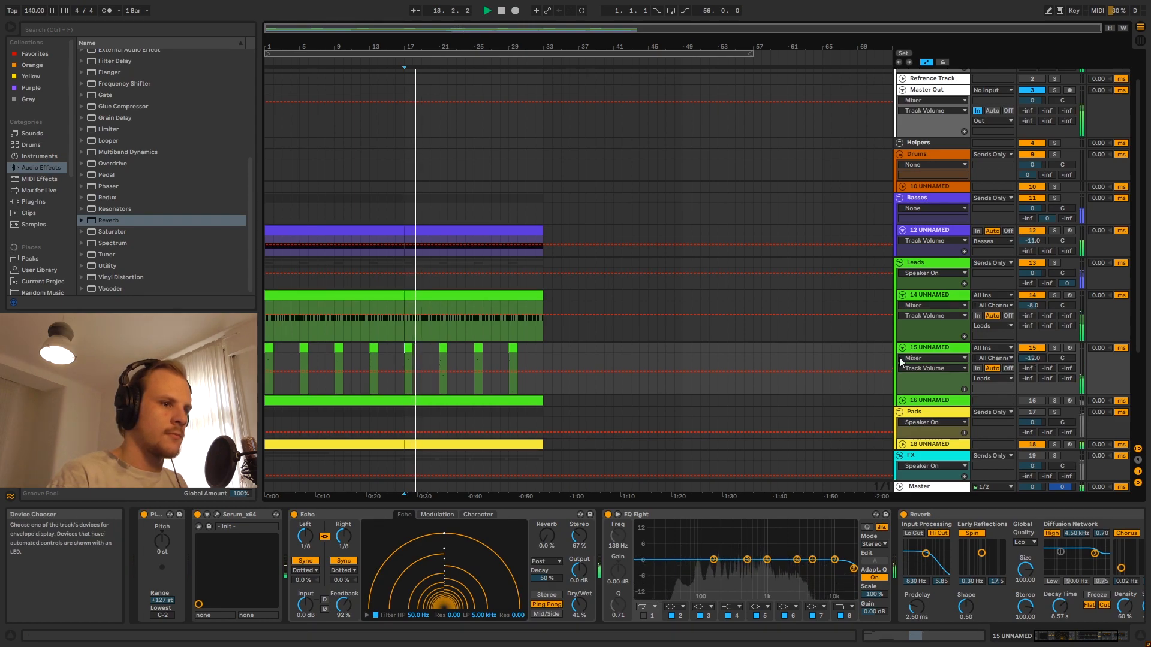
Audition lead track 15's clip at bar 21 repeatedly and set the track's volume to -11 dB
{"action": "left_click", "coordinate": [443, 348]}
{"action": "key", "text": "space"}
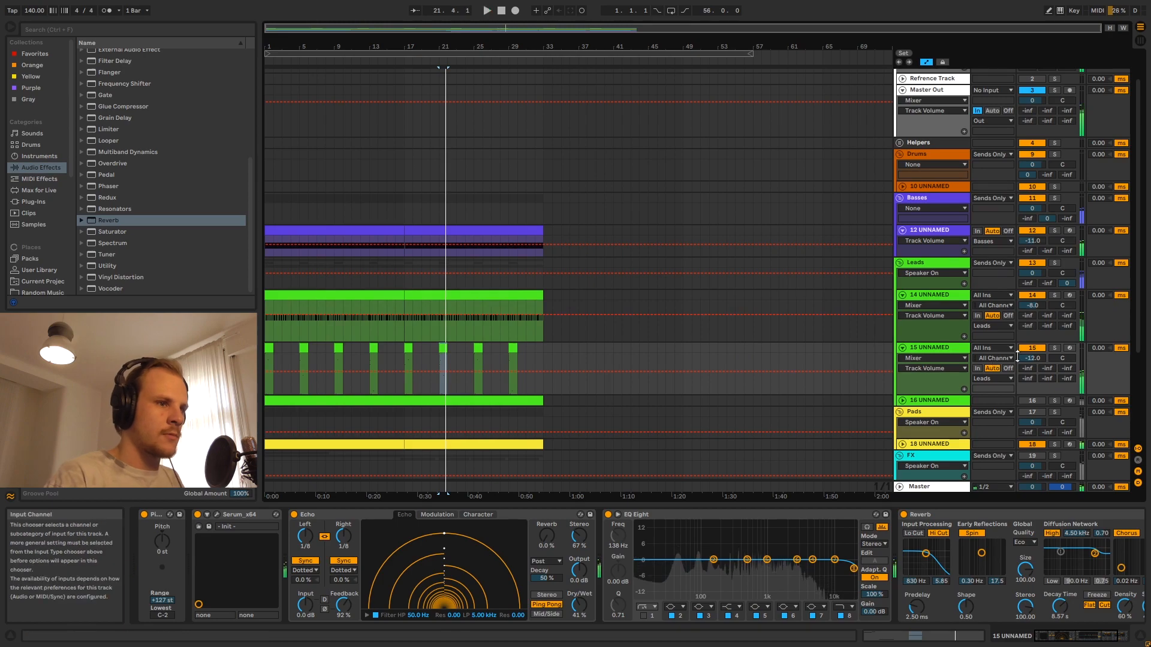
{"action": "key", "text": "space"}
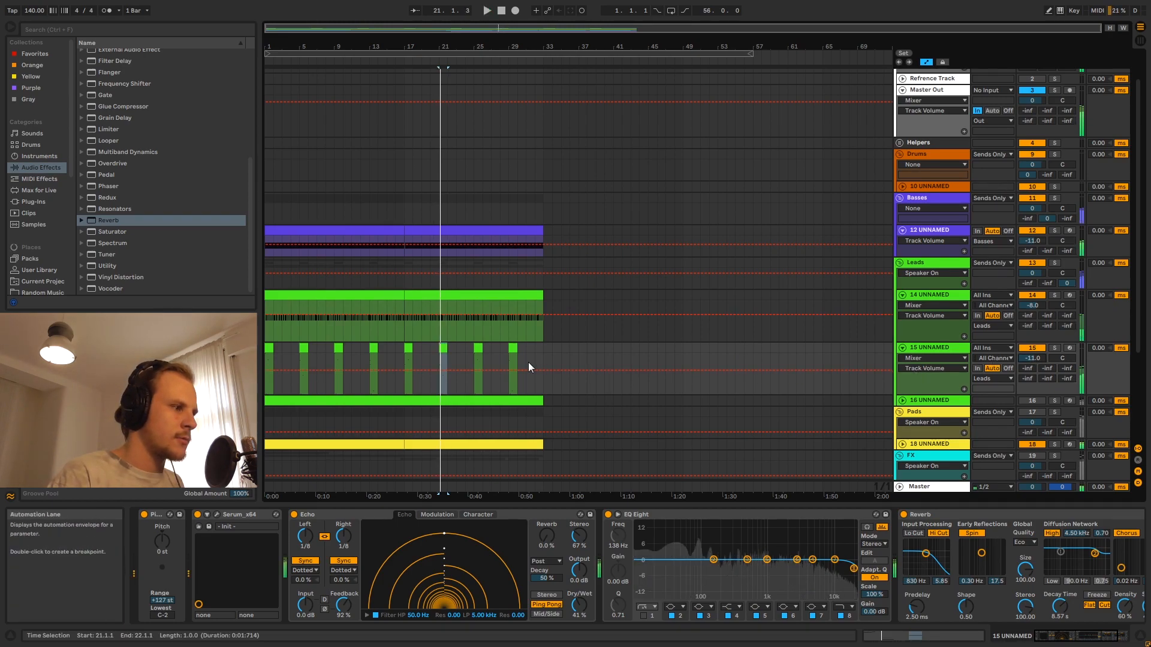
{"action": "key", "text": "space"}
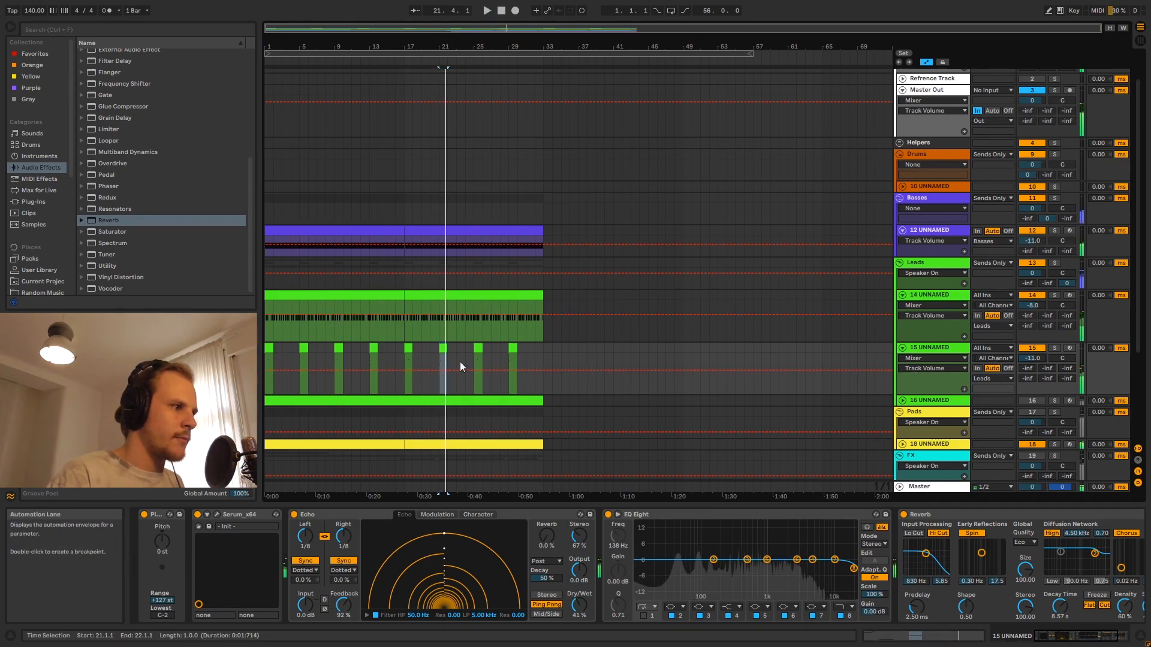
Place the insert marker at bar 21 on lead track 15 and fold the track
{"action": "left_click", "coordinate": [453, 296]}
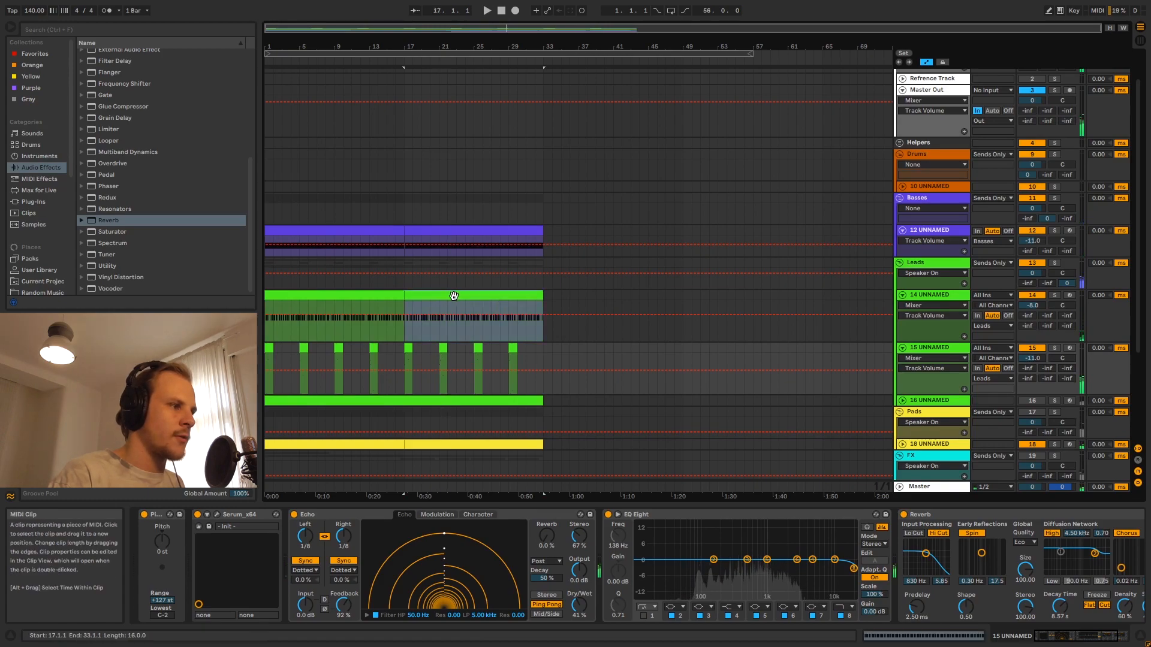
{"action": "left_click", "coordinate": [435, 347]}
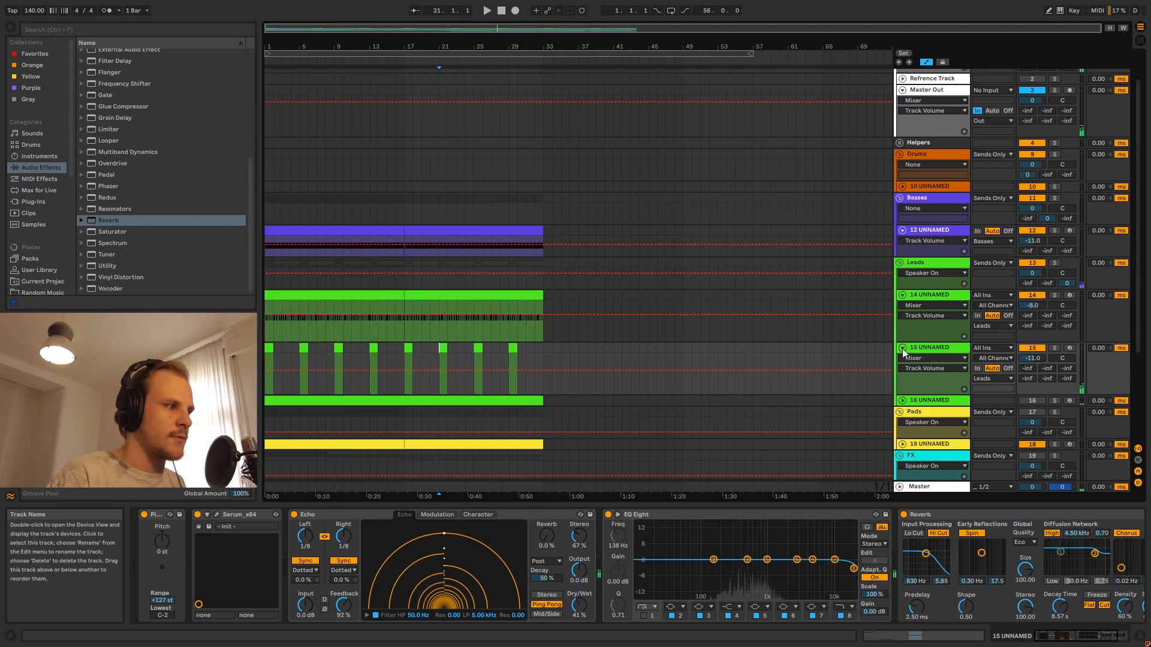
{"action": "left_click", "coordinate": [902, 349]}
{"action": "scroll", "coordinate": [942, 382], "scroll_direction": "down", "scroll_amount": 1}
{"action": "scroll", "coordinate": [941, 377], "scroll_direction": "down", "scroll_amount": 1}
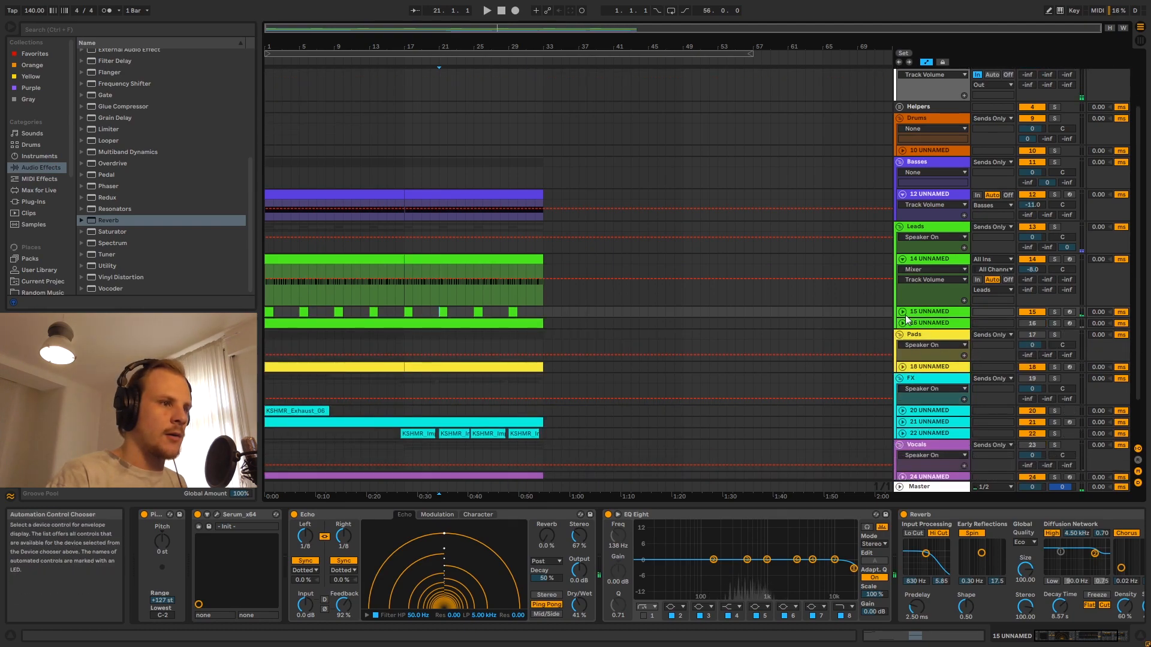
Unfold and activate lead track 16, fold track 14, and audition track 16 from bar 17 and bar 28
{"action": "left_click", "coordinate": [901, 322]}
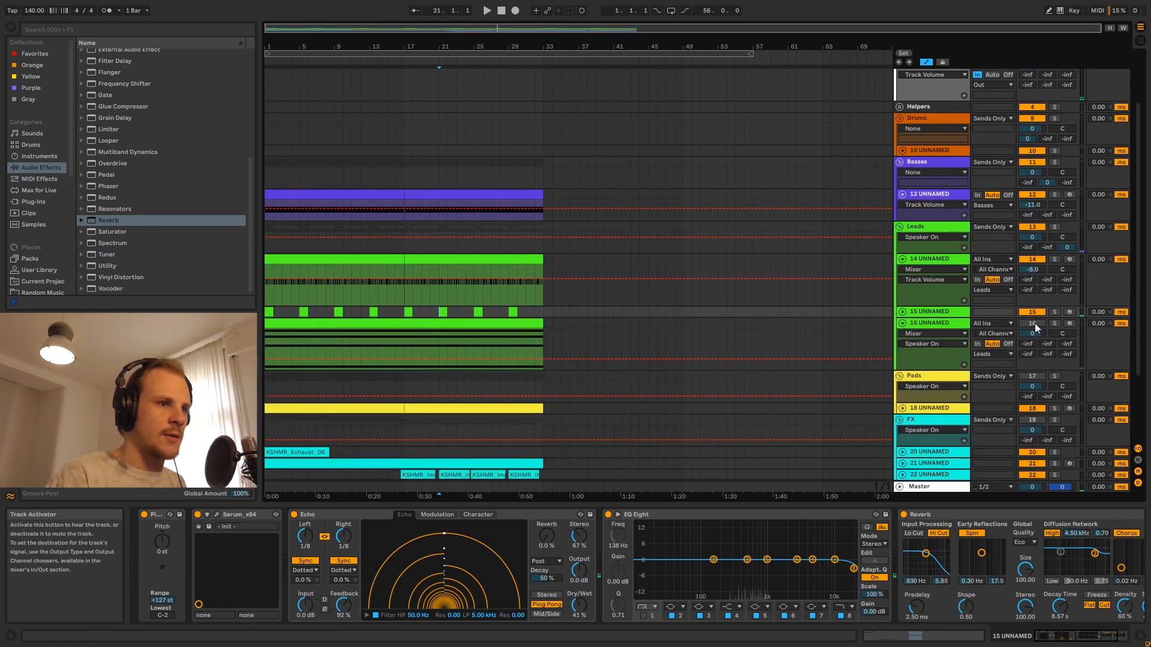
{"action": "left_click", "coordinate": [903, 259]}
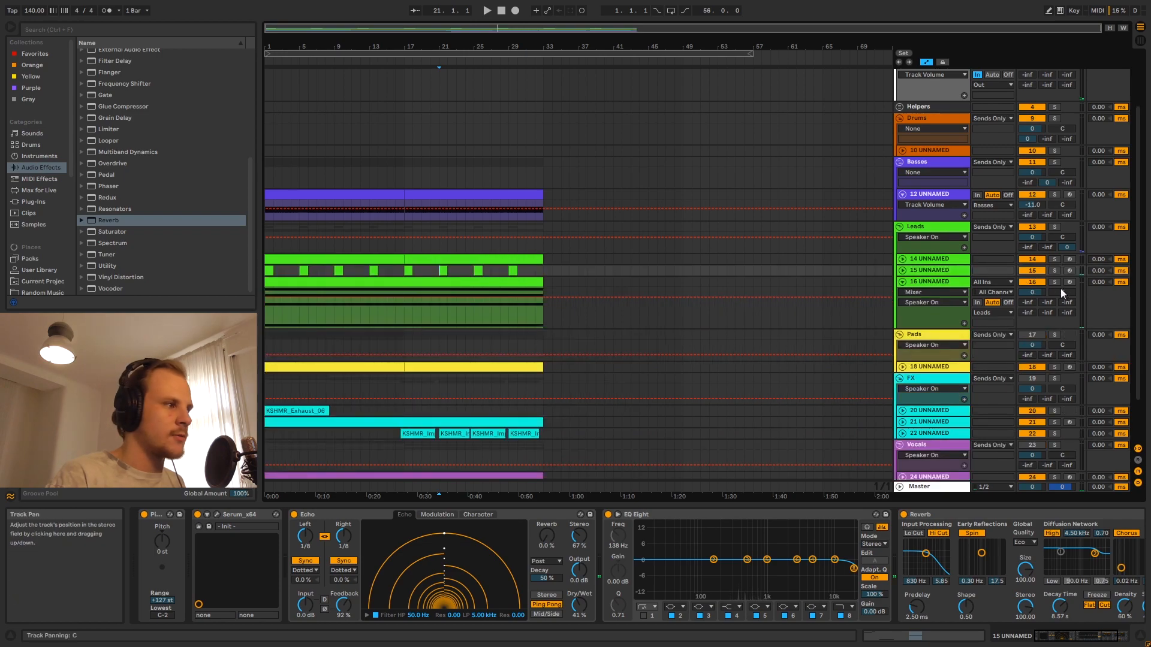
{"action": "left_click", "coordinate": [277, 317]}
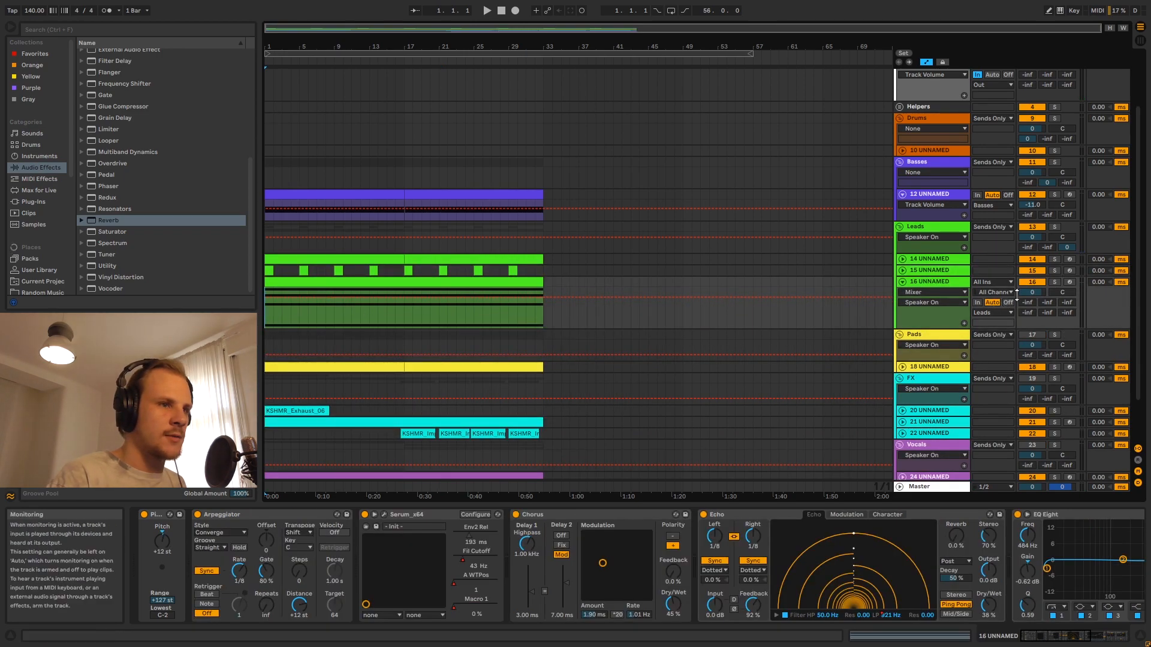
{"action": "left_click", "coordinate": [405, 318]}
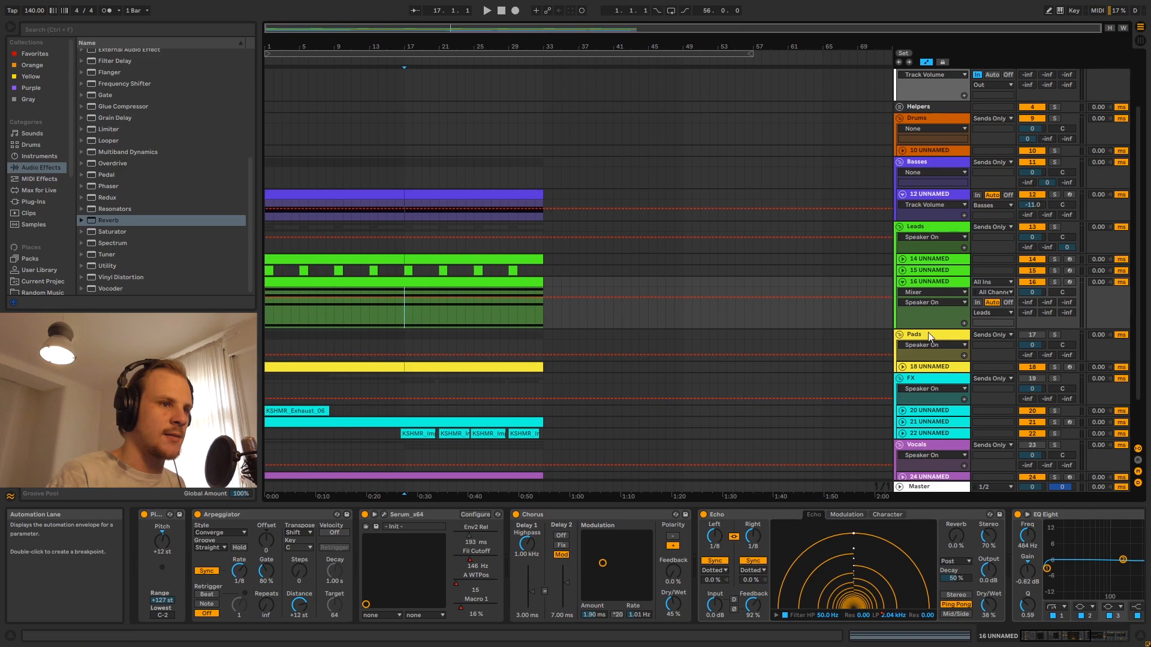
{"action": "key", "text": "space"}
{"action": "left_click", "coordinate": [500, 308]}
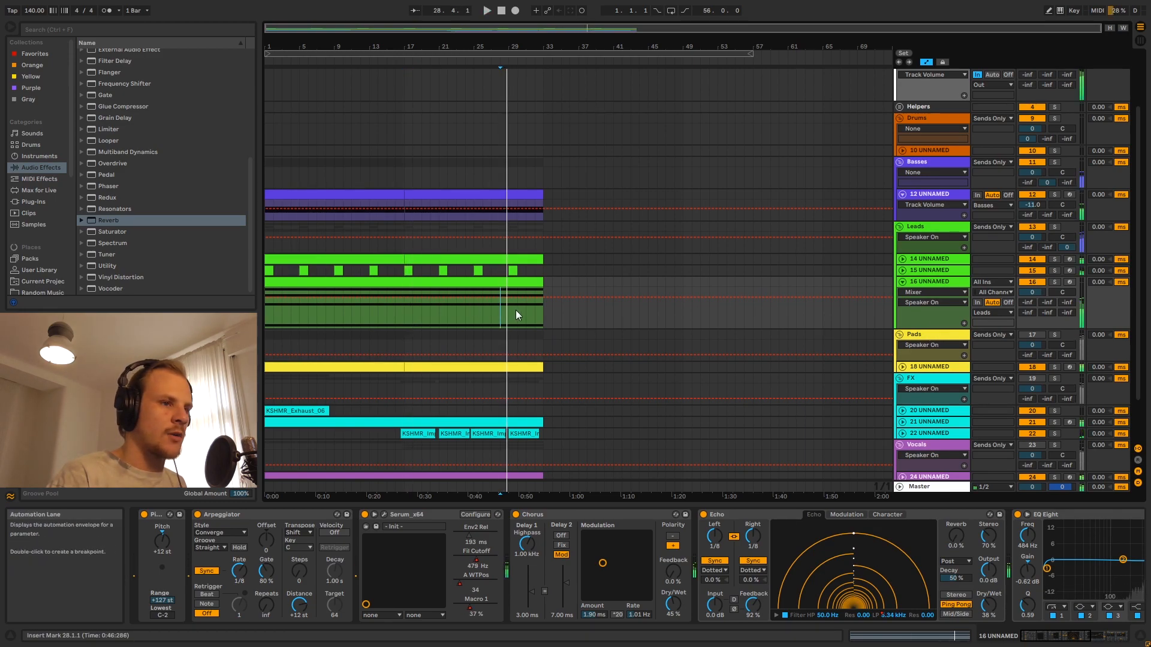
Lower lead track 16's volume to -12 dB and play the arrangement from bar 31
{"action": "left_click", "coordinate": [268, 311]}
{"action": "left_click_drag", "start_coordinate": [1030, 292], "coordinate": [1030, 306]}
{"action": "left_click", "coordinate": [525, 293]}
{"action": "key", "text": "space"}
{"action": "left_click_drag", "start_coordinate": [1033, 294], "coordinate": [1034, 289]}
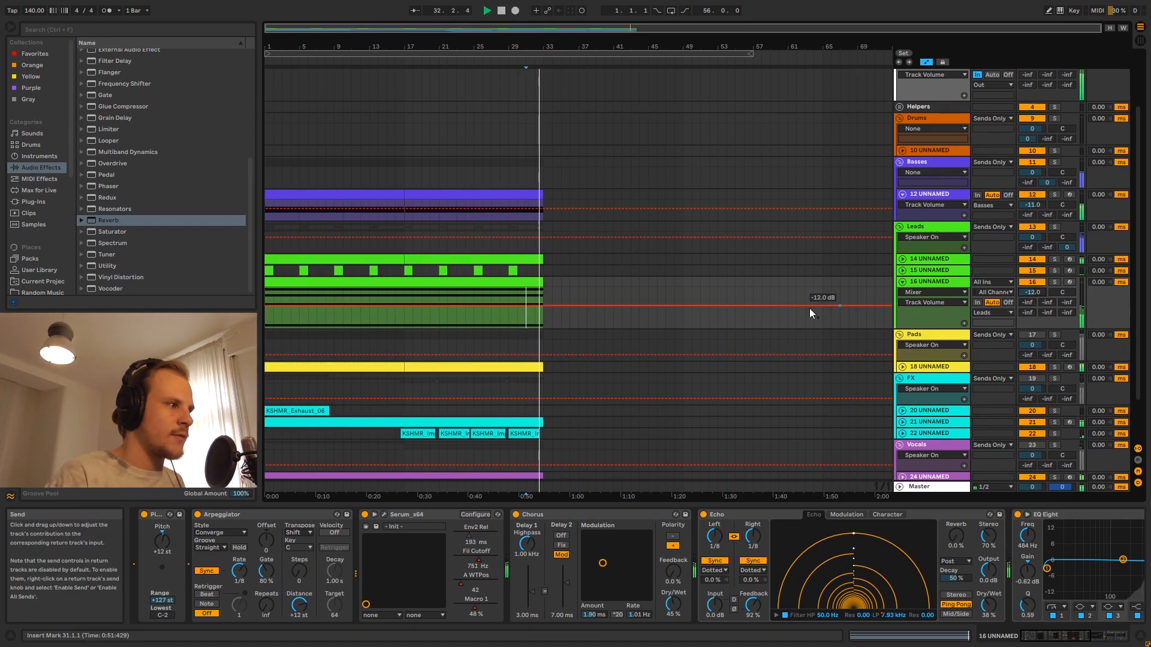
Audition the mix from bar 2 and lower lead track 16's volume to -15 dB
{"action": "key", "text": "space"}
{"action": "left_click", "coordinate": [271, 294]}
{"action": "key", "text": "space"}
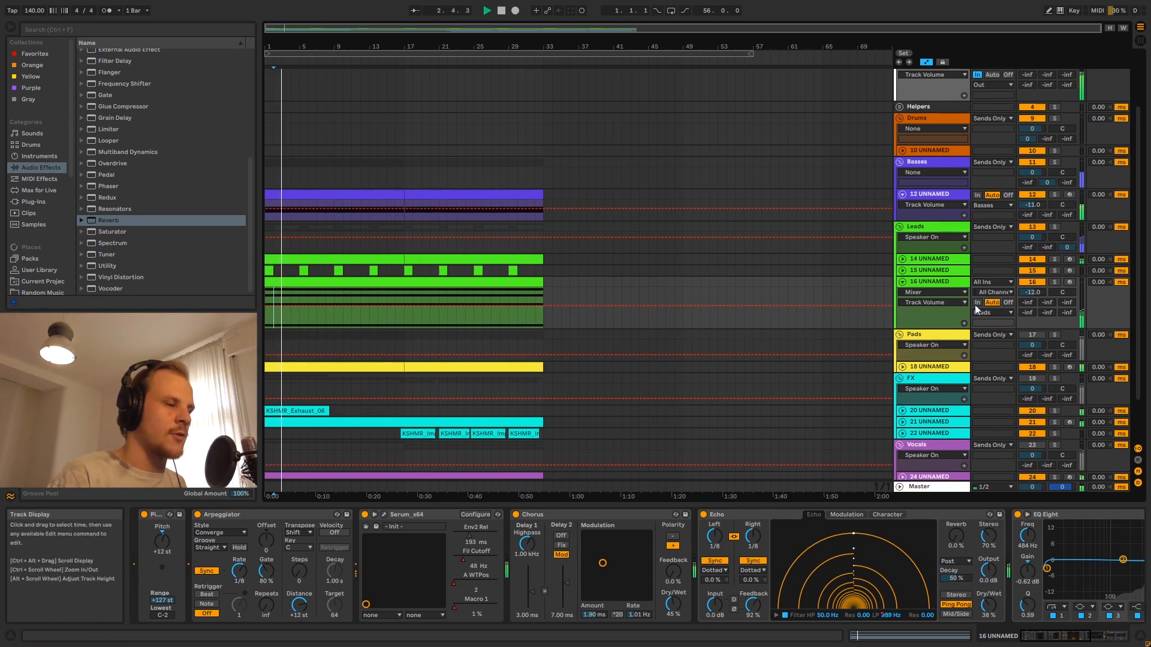
{"action": "key", "text": "space"}
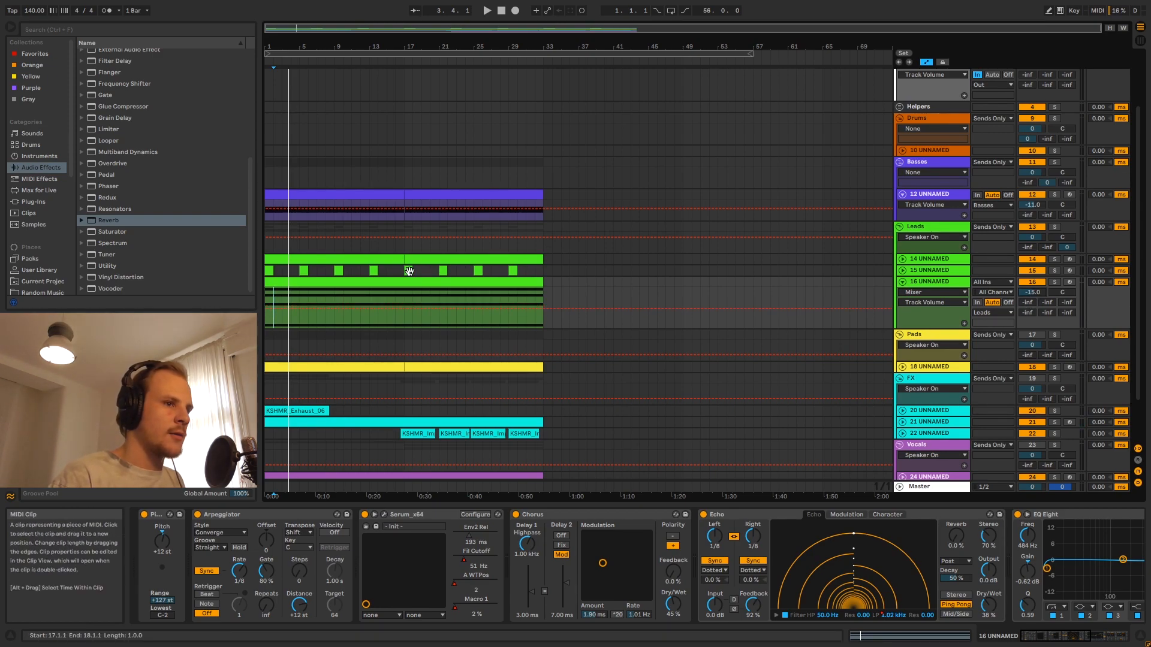
Lower lead track 16 to -18 dB while playing from bar 31, and check the level from bar 1
{"action": "left_click", "coordinate": [525, 296]}
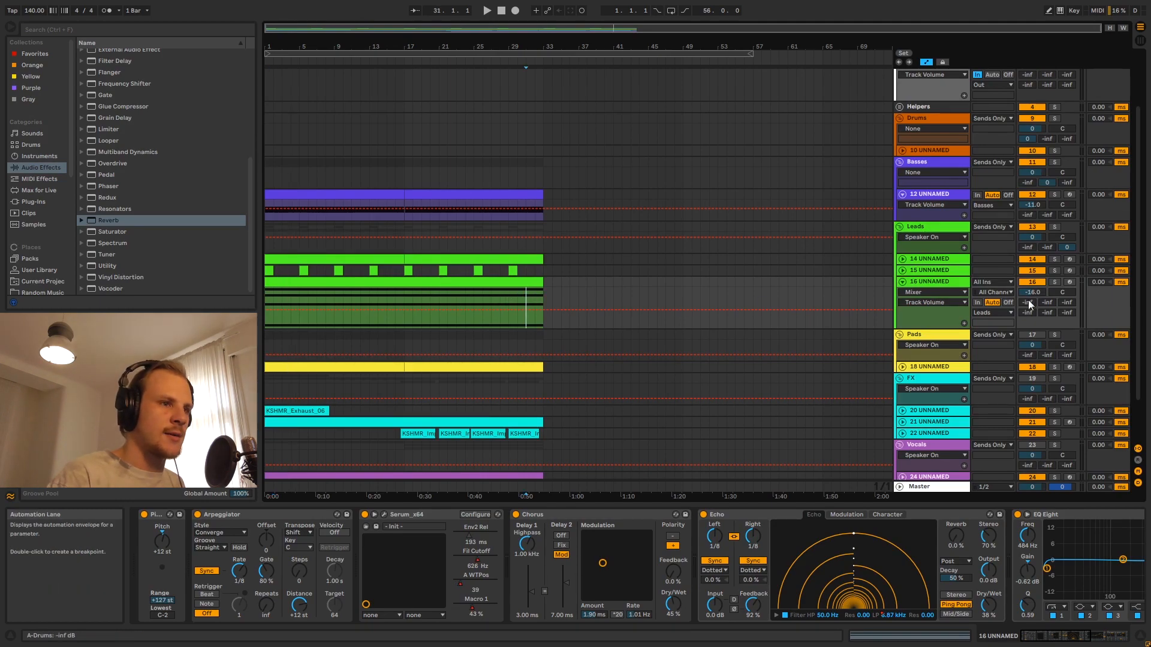
{"action": "key", "text": "space"}
{"action": "left_click_drag", "start_coordinate": [1040, 294], "coordinate": [1039, 297]}
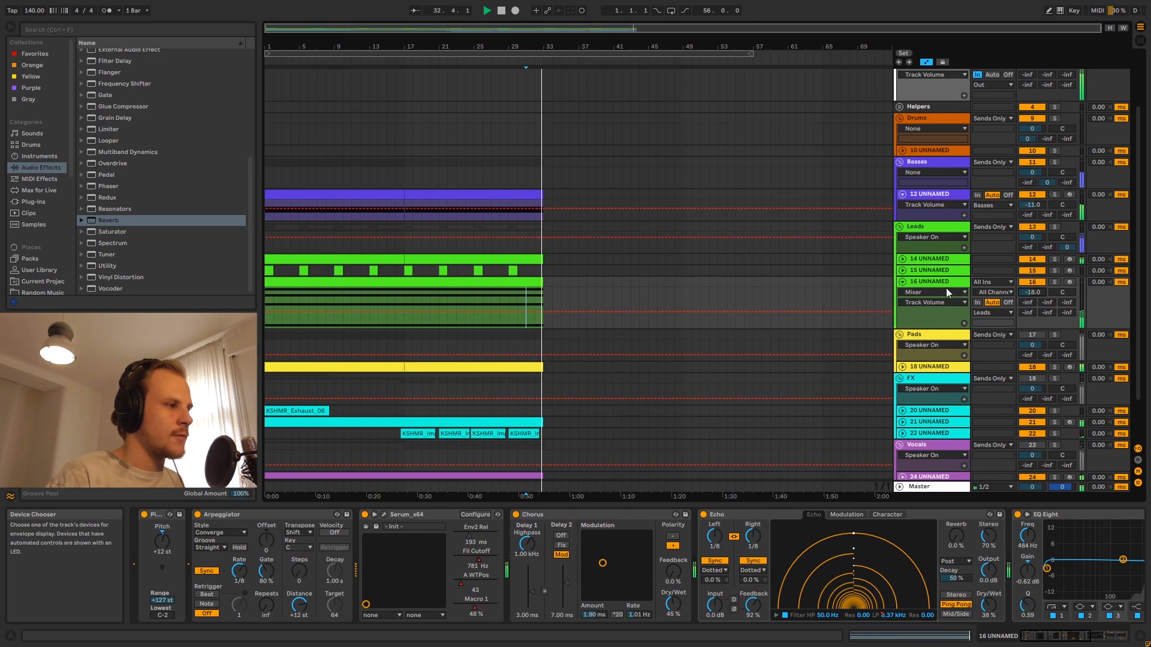
{"action": "key", "text": "space"}
{"action": "left_click", "coordinate": [264, 297]}
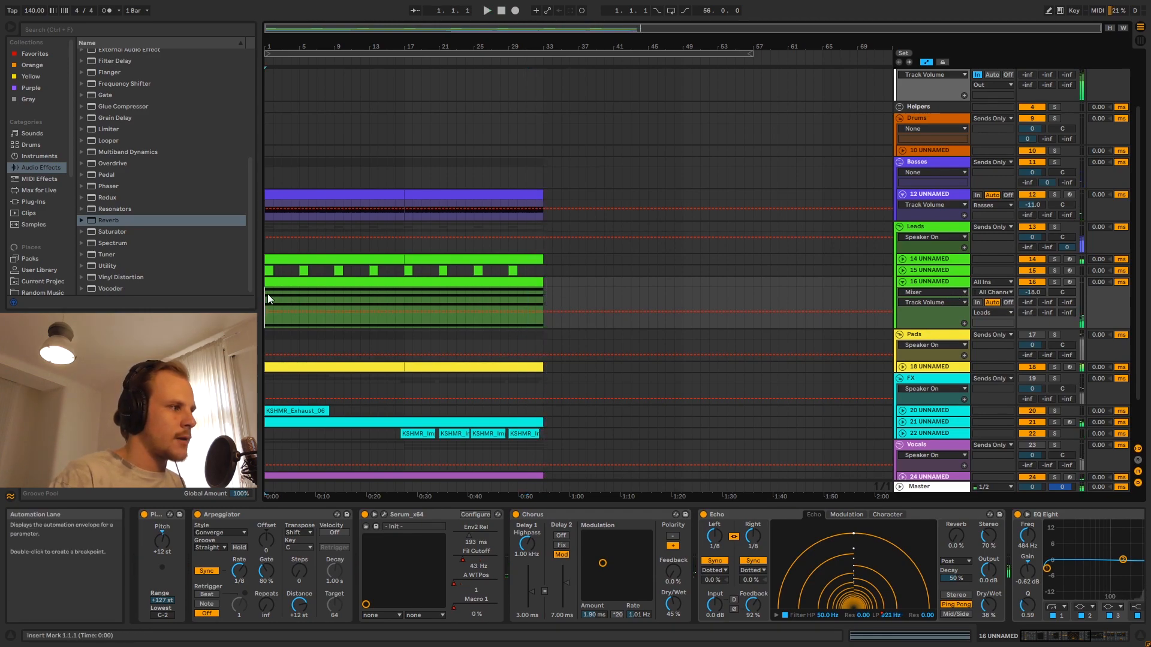
{"action": "key", "text": "space"}
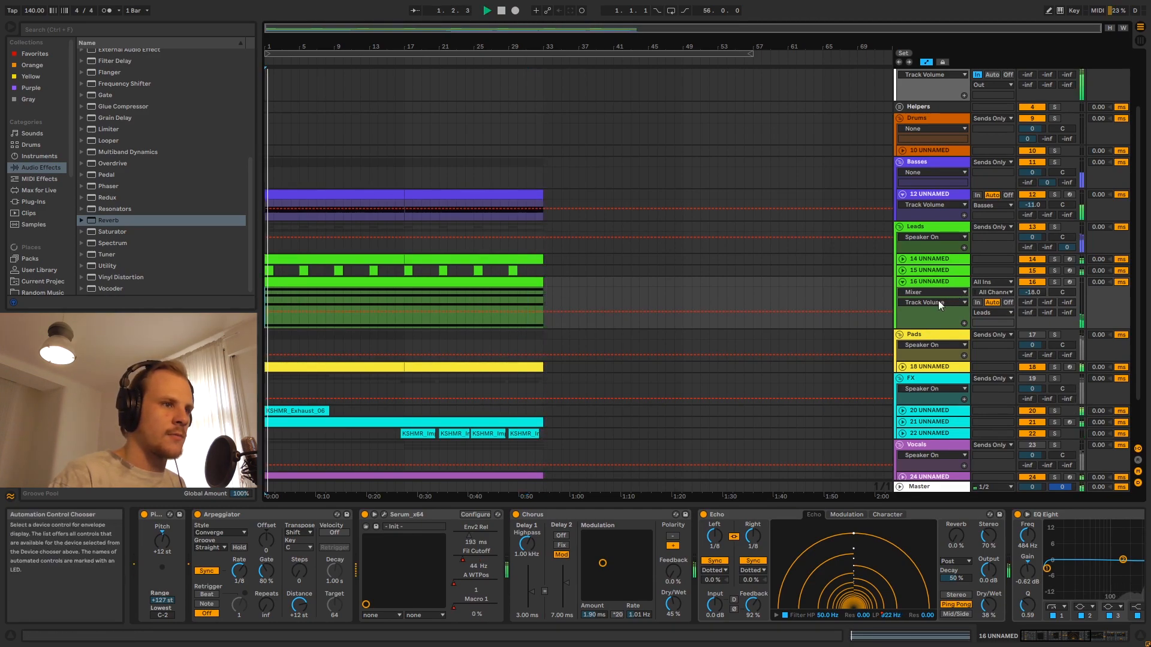
Fold lead track 16, unfold pad track 18, and activate the Pads group while playing from bar 1
{"action": "left_click", "coordinate": [902, 281]}
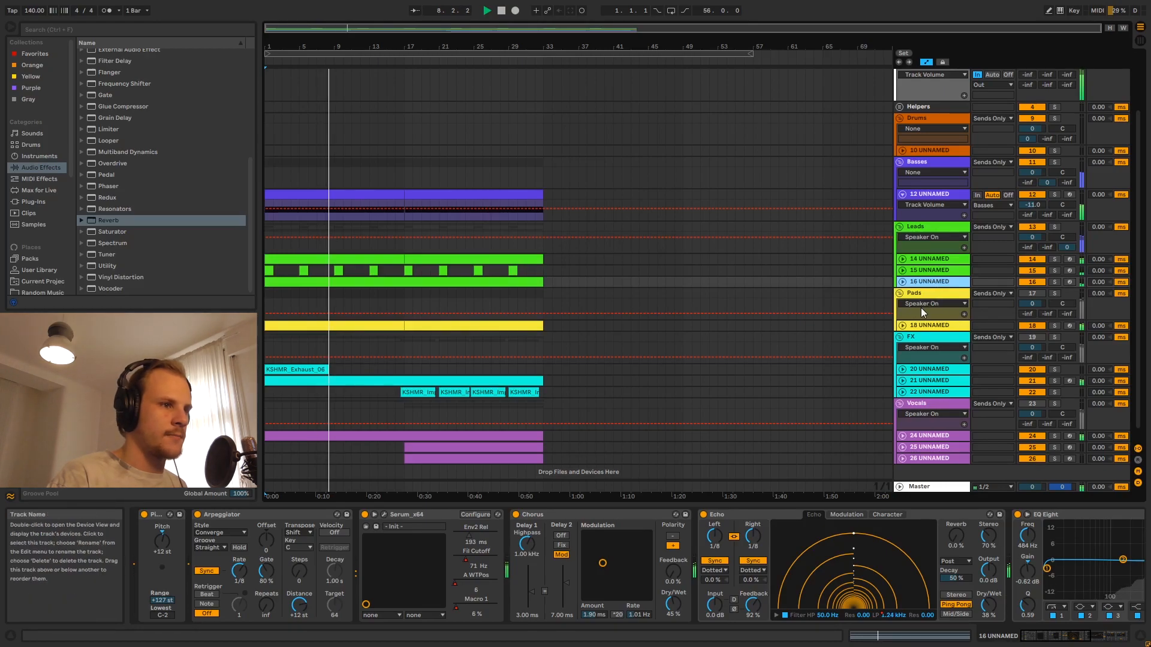
{"action": "left_click", "coordinate": [902, 325]}
{"action": "left_click", "coordinate": [930, 326]}
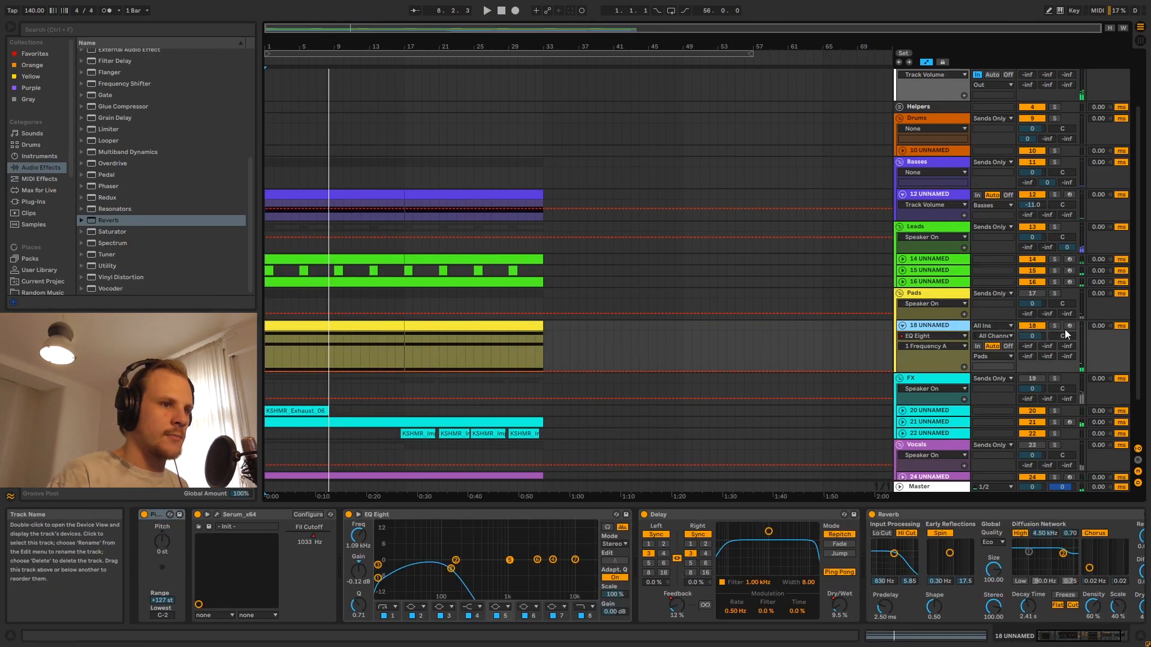
{"action": "left_click", "coordinate": [1052, 325]}
{"action": "key", "text": "space"}
{"action": "key", "text": "space"}
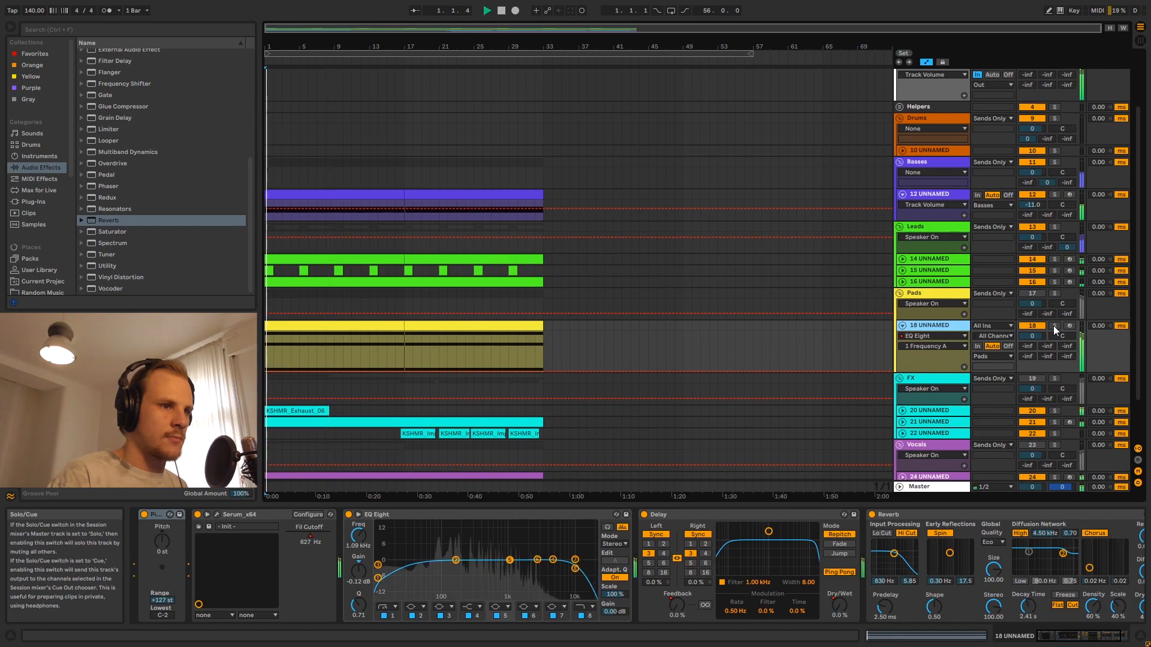
{"action": "left_click", "coordinate": [1052, 325]}
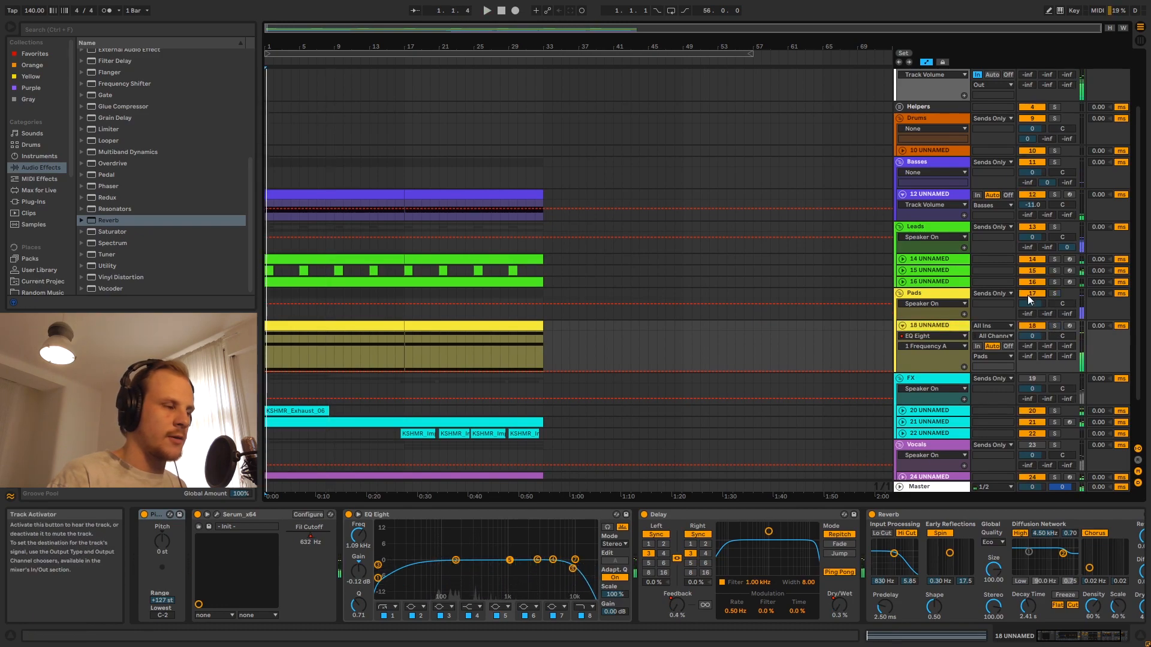
{"action": "key", "text": "space"}
Set pad track 18's volume to -12 dB and play the arrangement from bar 1
{"action": "left_click", "coordinate": [1027, 336]}
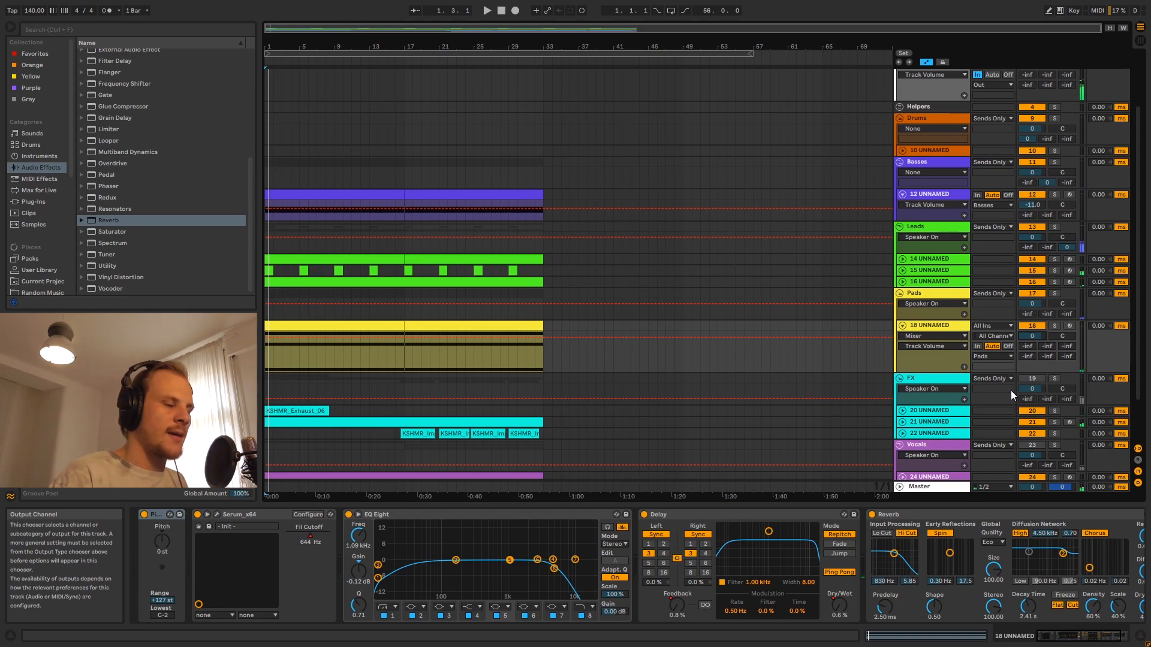
{"action": "type", "text": "-3"}
{"action": "key", "text": "Return"}
{"action": "type", "text": "-12"}
{"action": "key", "text": "Return"}
{"action": "key", "text": "space"}
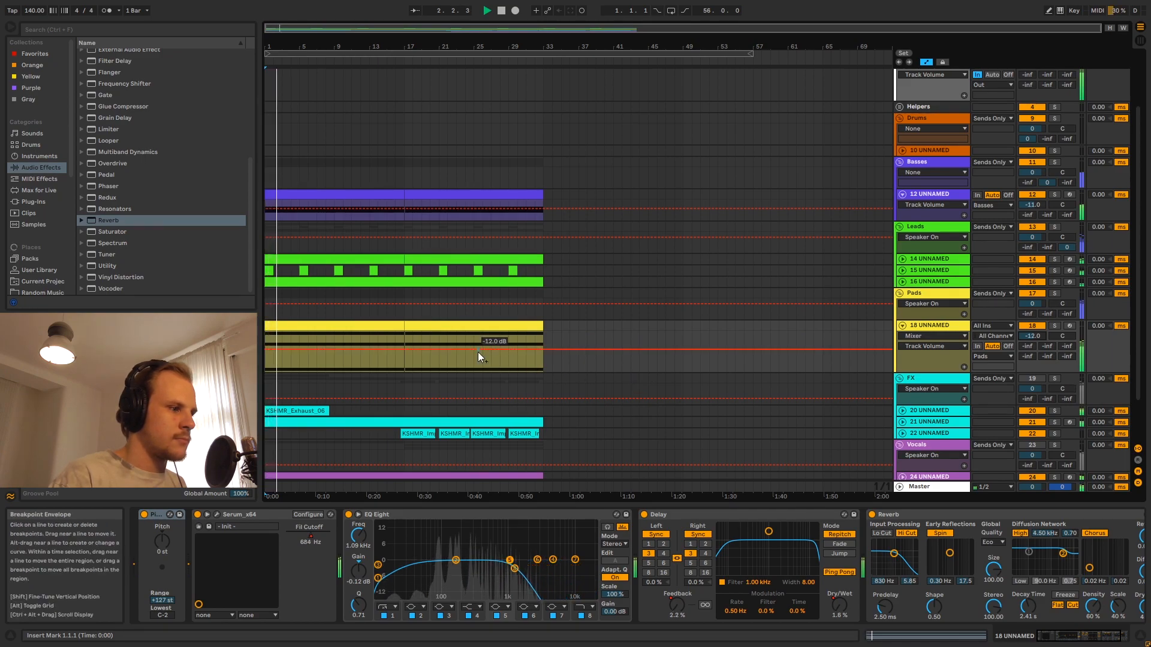
Lower pad track 18's volume to -14 dB, audition it from bar 17 and fold the track
{"action": "left_click_drag", "start_coordinate": [1033, 336], "coordinate": [1032, 340]}
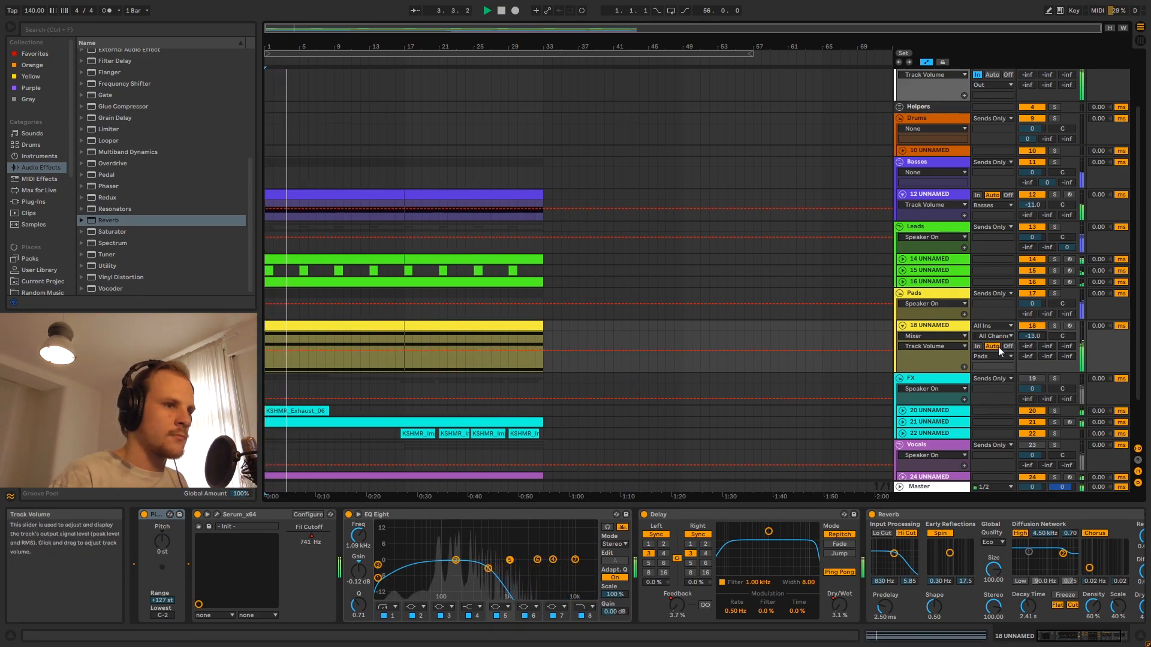
{"action": "left_click", "coordinate": [405, 338]}
{"action": "key", "text": "space"}
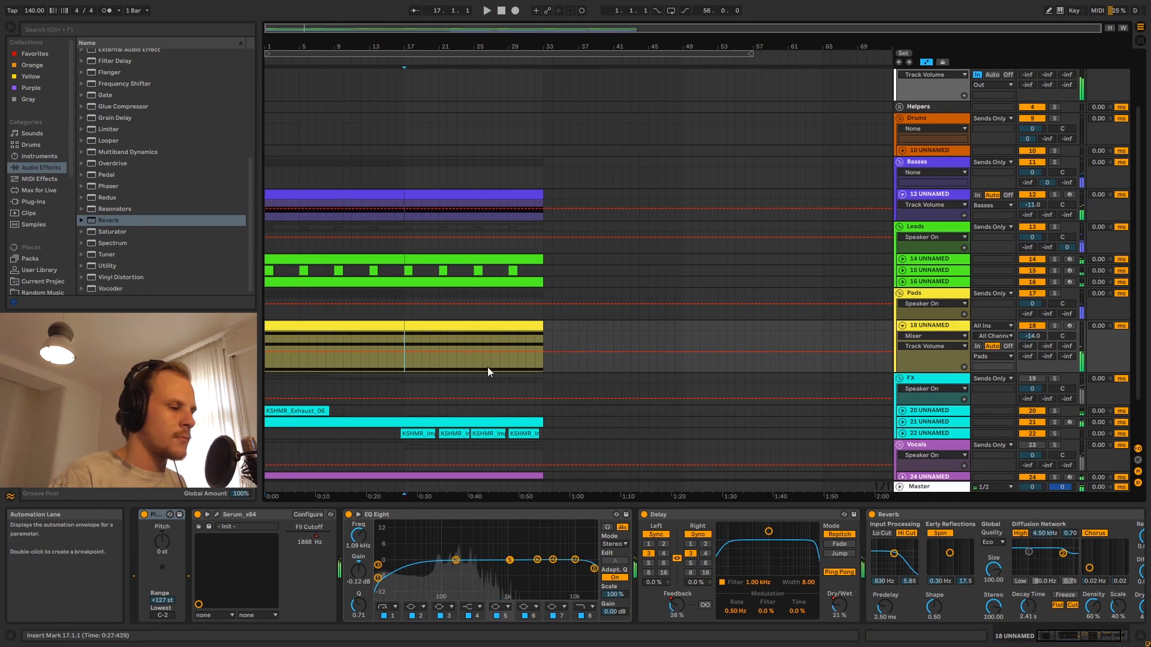
{"action": "key", "text": "space"}
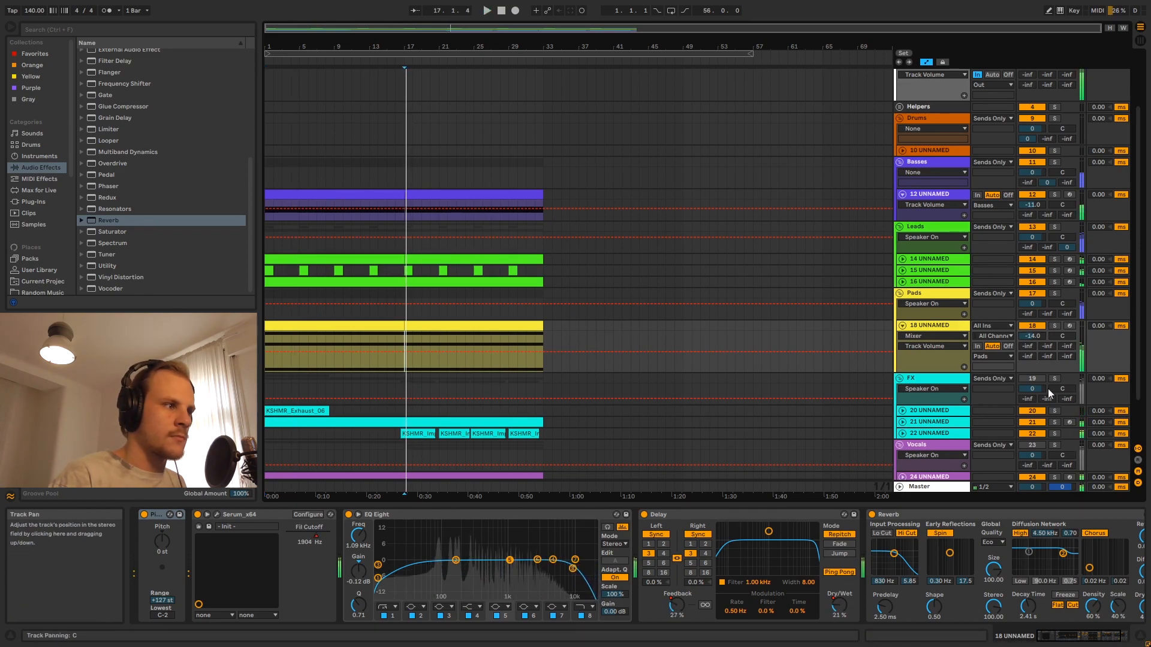
{"action": "left_click", "coordinate": [903, 326]}
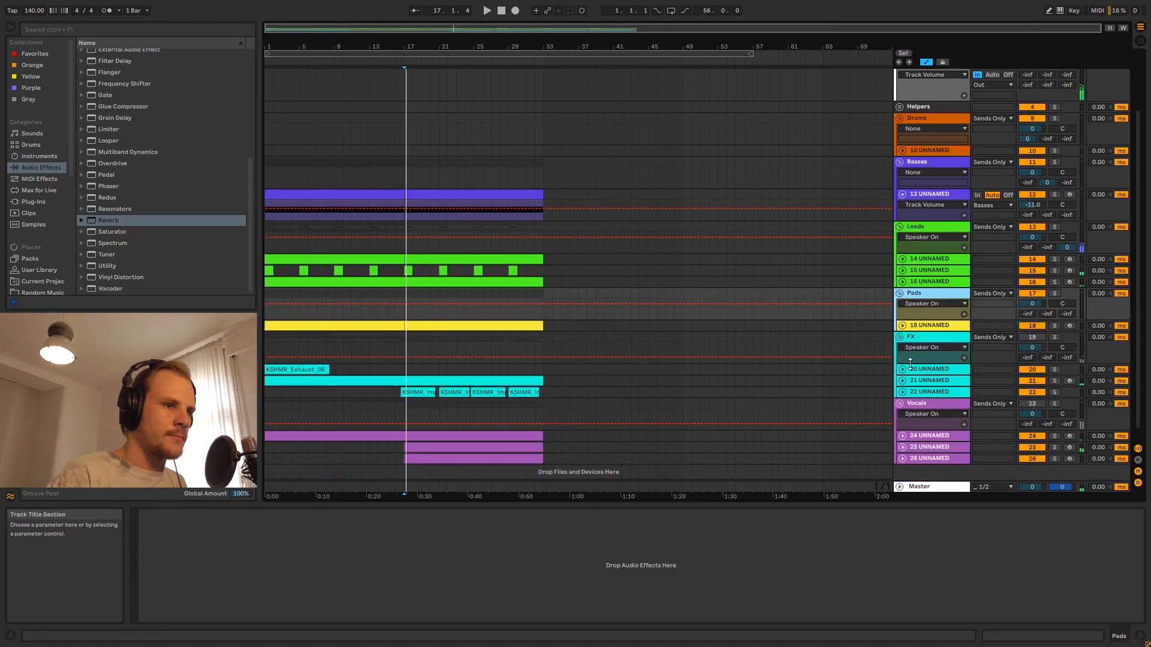
Activate the FX group with only FX track 20 on, set that track to -30 dB and select its KSHMR_Exhaust_06 clip
{"action": "left_click", "coordinate": [1030, 338]}
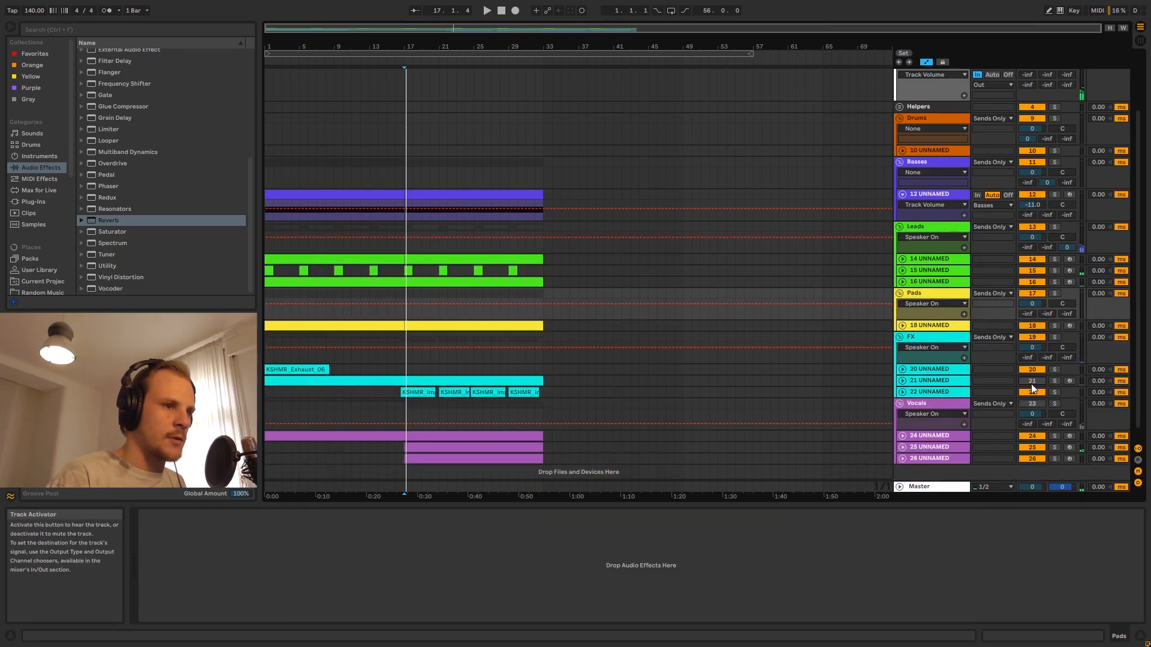
{"action": "left_click", "coordinate": [902, 369]}
{"action": "left_click", "coordinate": [952, 372]}
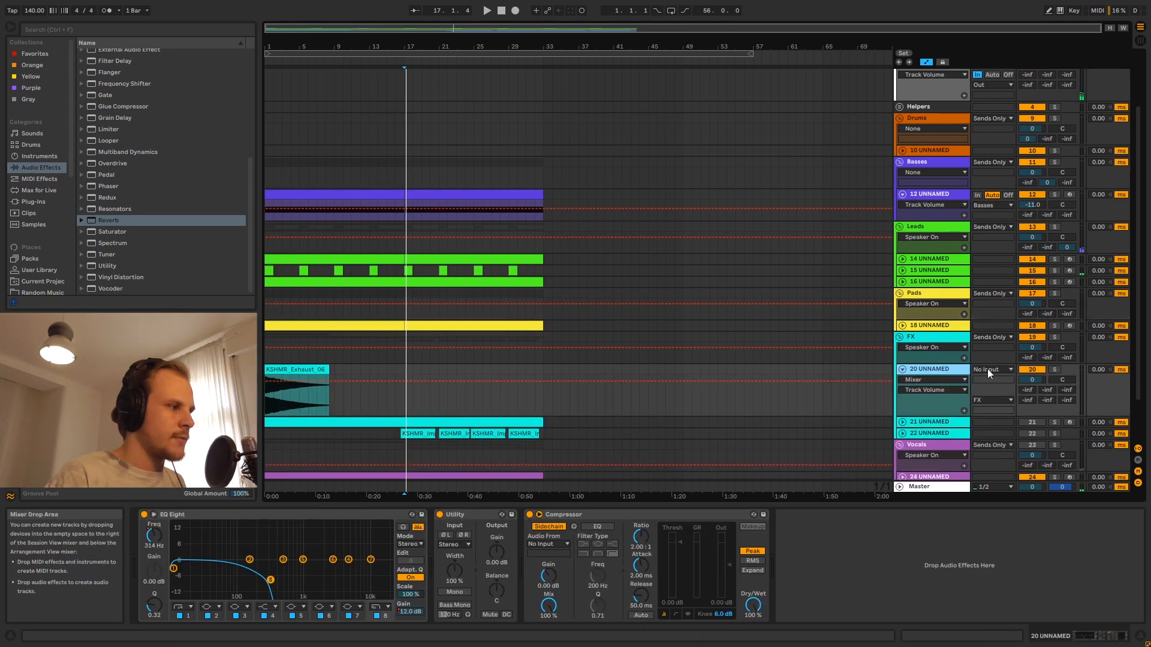
{"action": "left_click", "coordinate": [313, 369]}
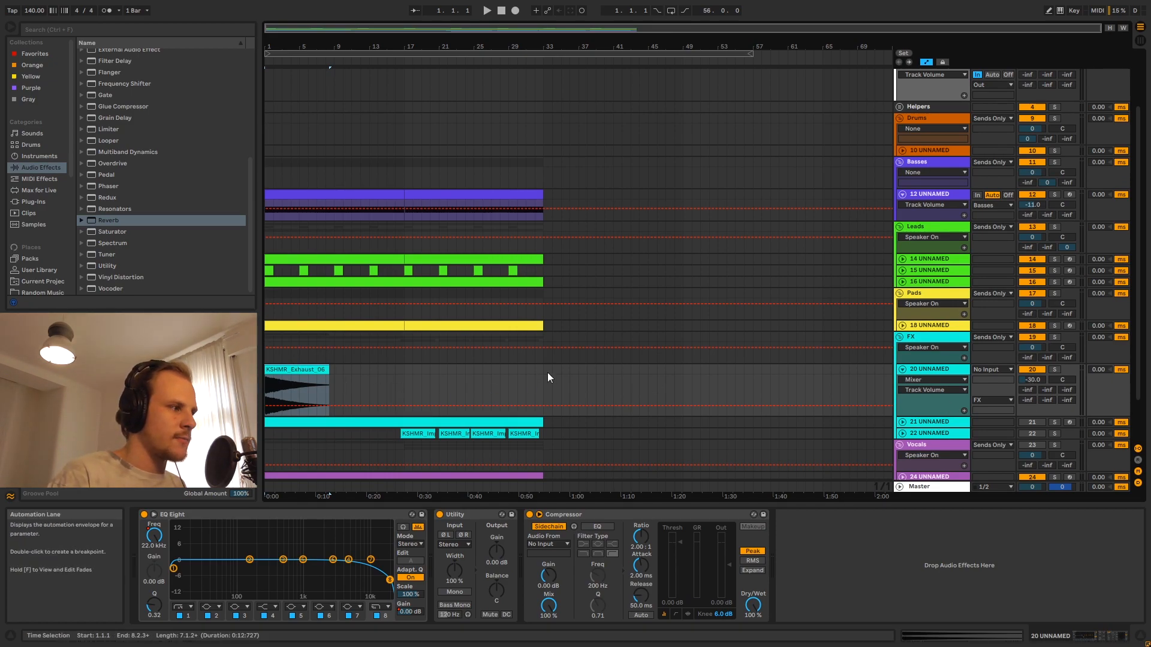
Lower FX track 20's volume to -35 dB while playing its clip from bar 1, and fold the track
{"action": "key", "text": "space"}
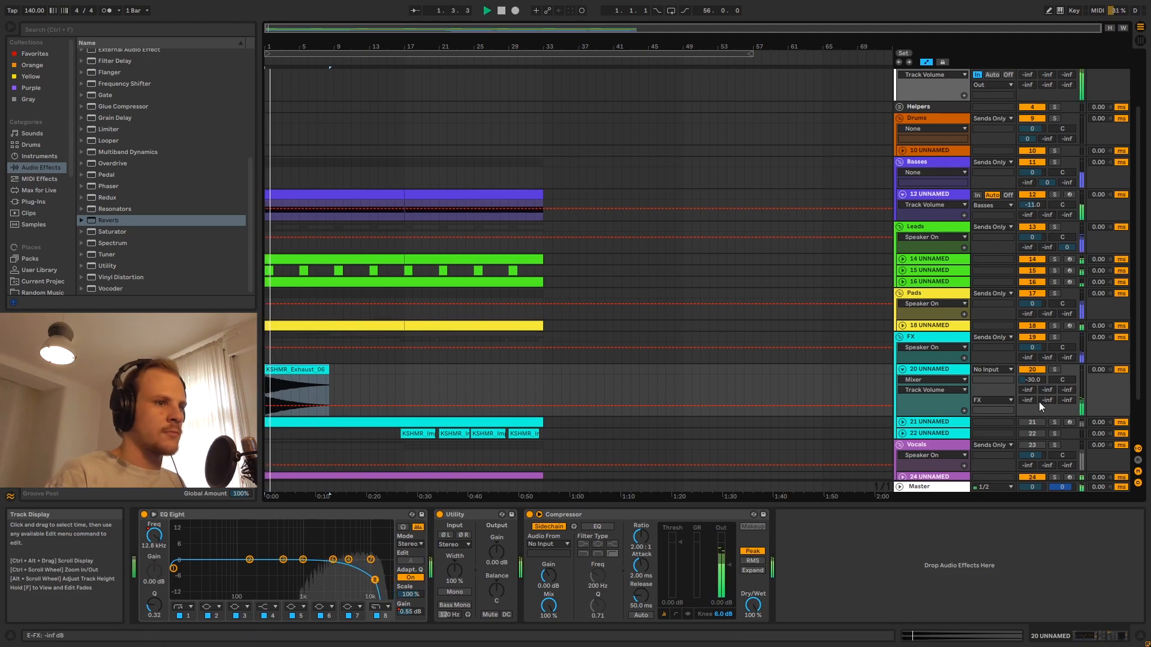
{"action": "left_click_drag", "start_coordinate": [998, 391], "coordinate": [933, 401]}
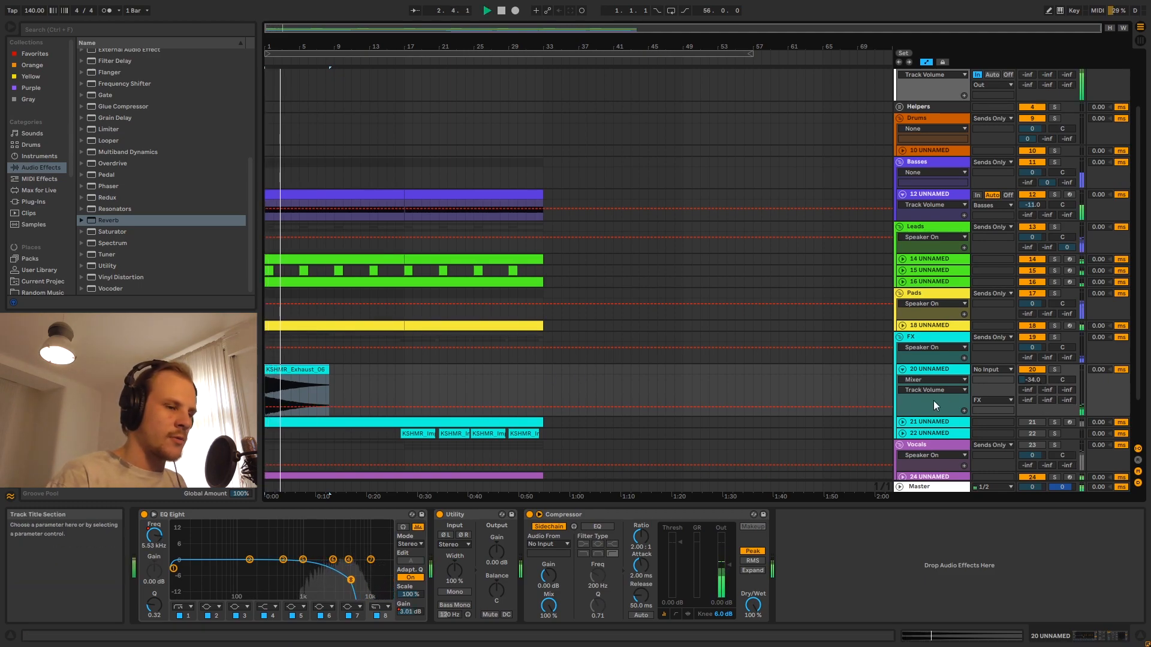
{"action": "key", "text": "space"}
{"action": "key", "text": "space"}
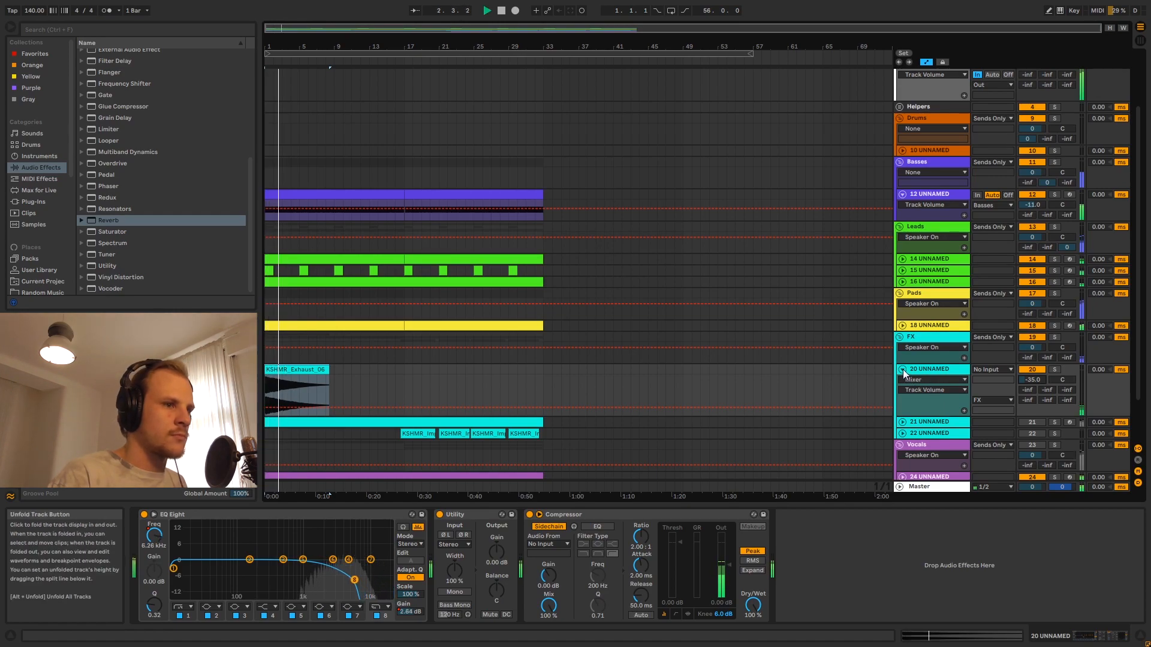
{"action": "key", "text": "space"}
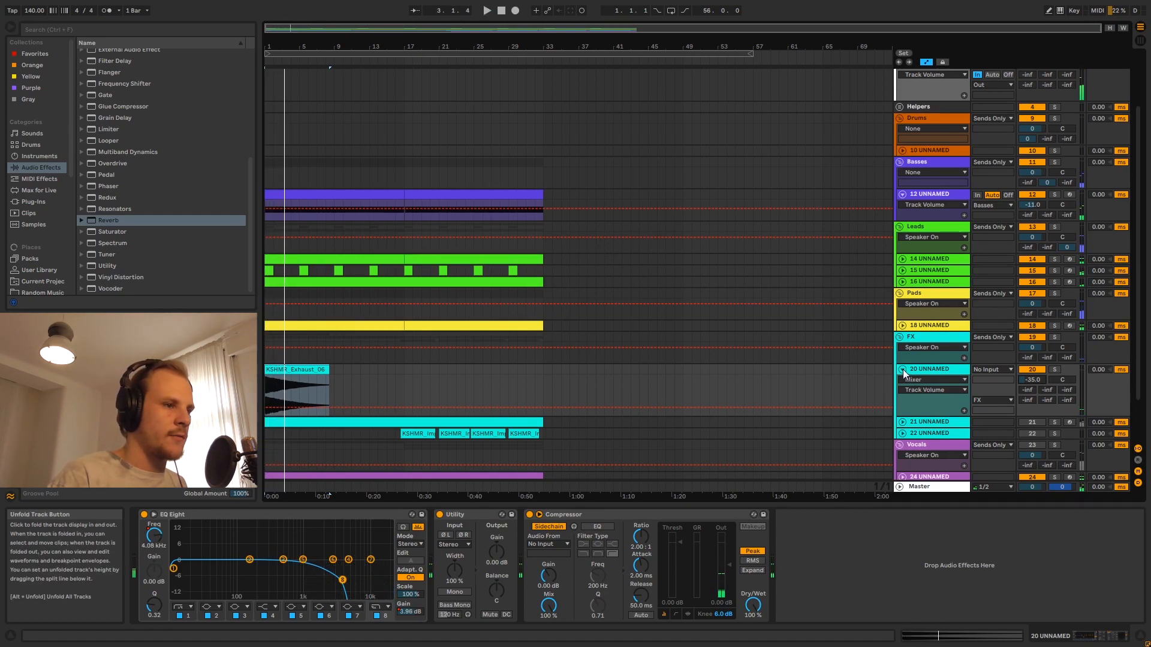
{"action": "left_click", "coordinate": [903, 370]}
Unfold and activate FX track 21, and set its volume to -9 dB during playback
{"action": "left_click", "coordinate": [903, 381]}
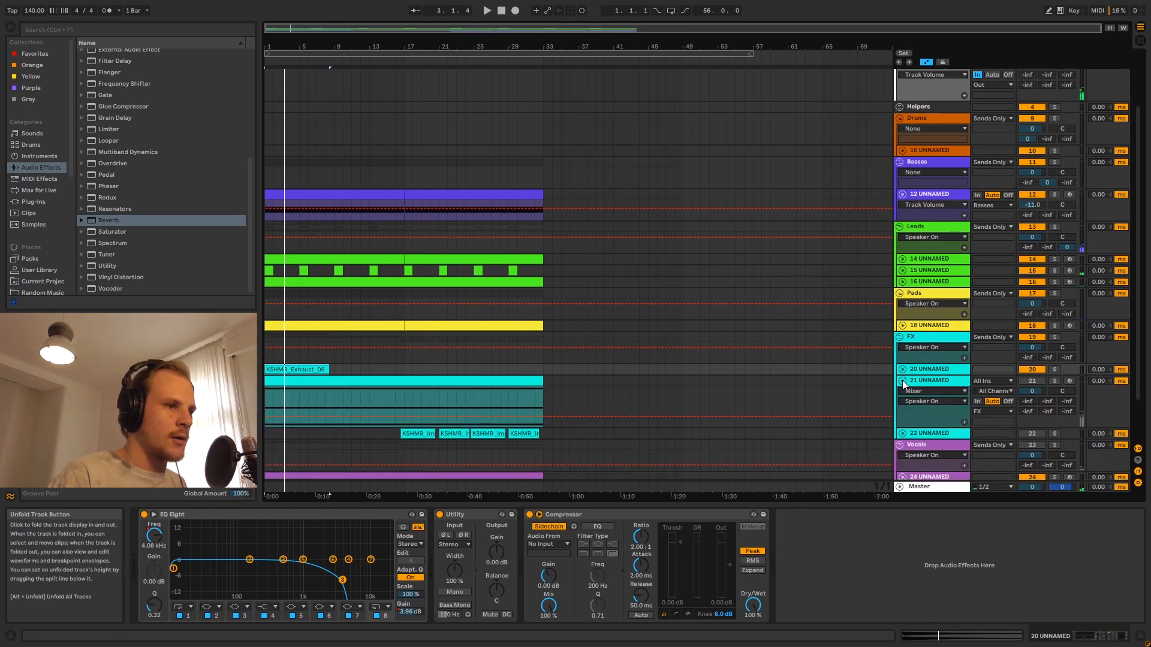
{"action": "left_click", "coordinate": [940, 380]}
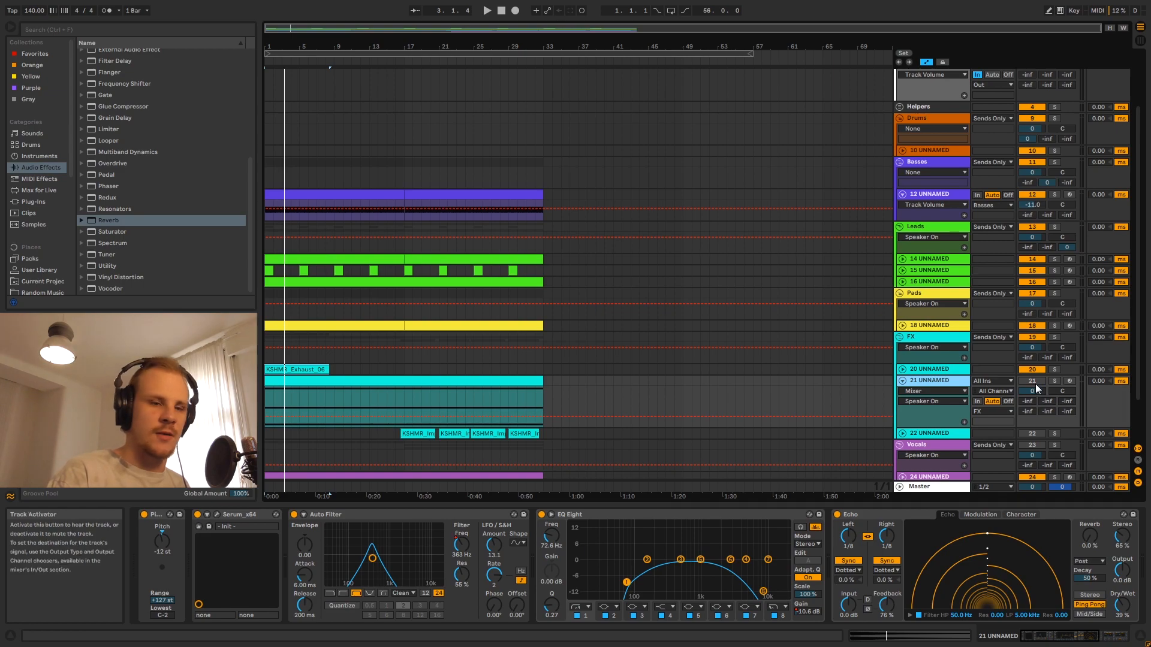
{"action": "scroll", "coordinate": [1073, 360], "scroll_direction": "down", "scroll_amount": 3}
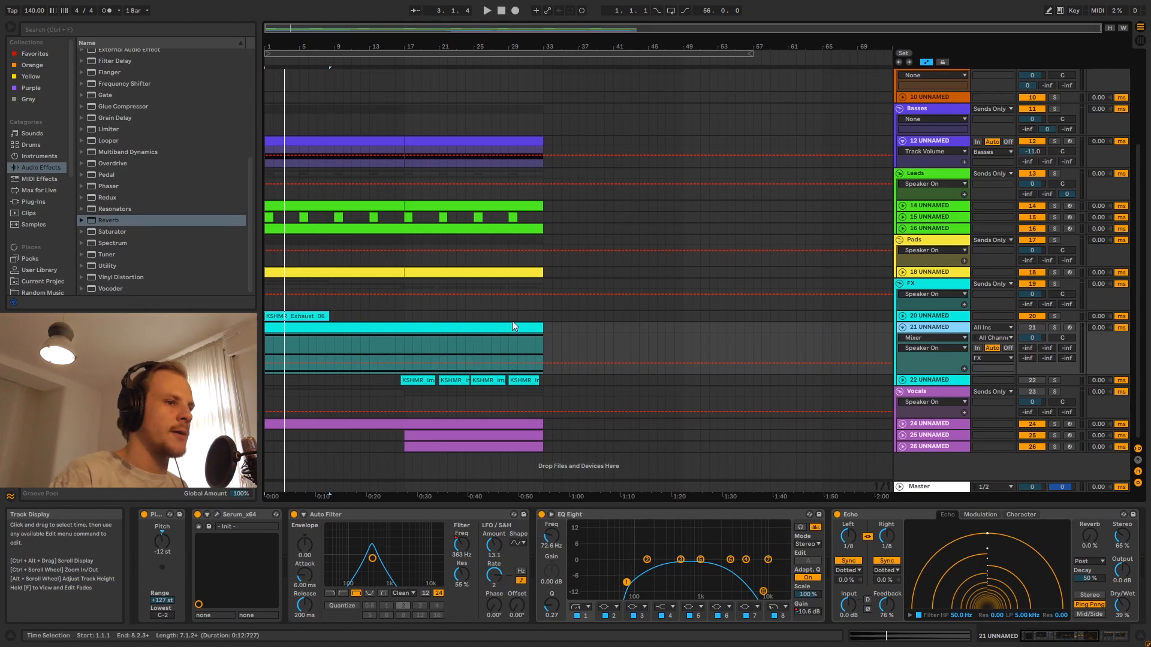
{"action": "left_click", "coordinate": [1032, 327]}
{"action": "key", "text": "space"}
{"action": "left_click_drag", "start_coordinate": [1031, 339], "coordinate": [1031, 348]}
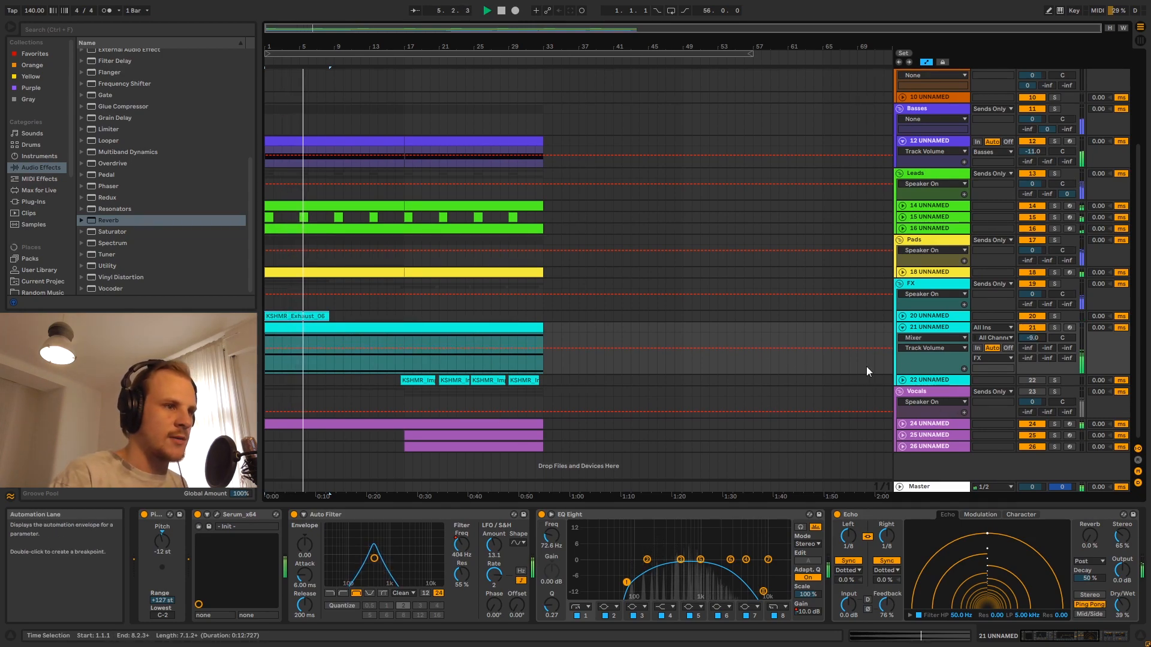
Unfold and activate FX track 22, and play the arrangement from its first clip near bar 17
{"action": "left_click", "coordinate": [902, 380]}
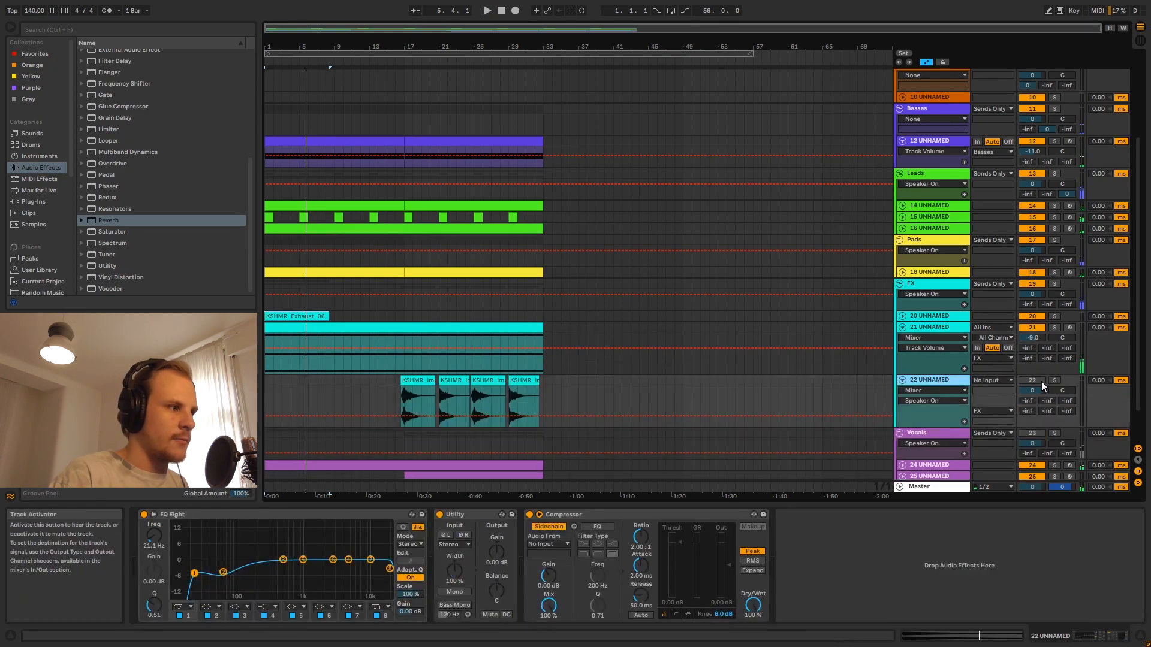
{"action": "left_click", "coordinate": [1033, 382]}
{"action": "left_click", "coordinate": [419, 380]}
{"action": "key", "text": "space"}
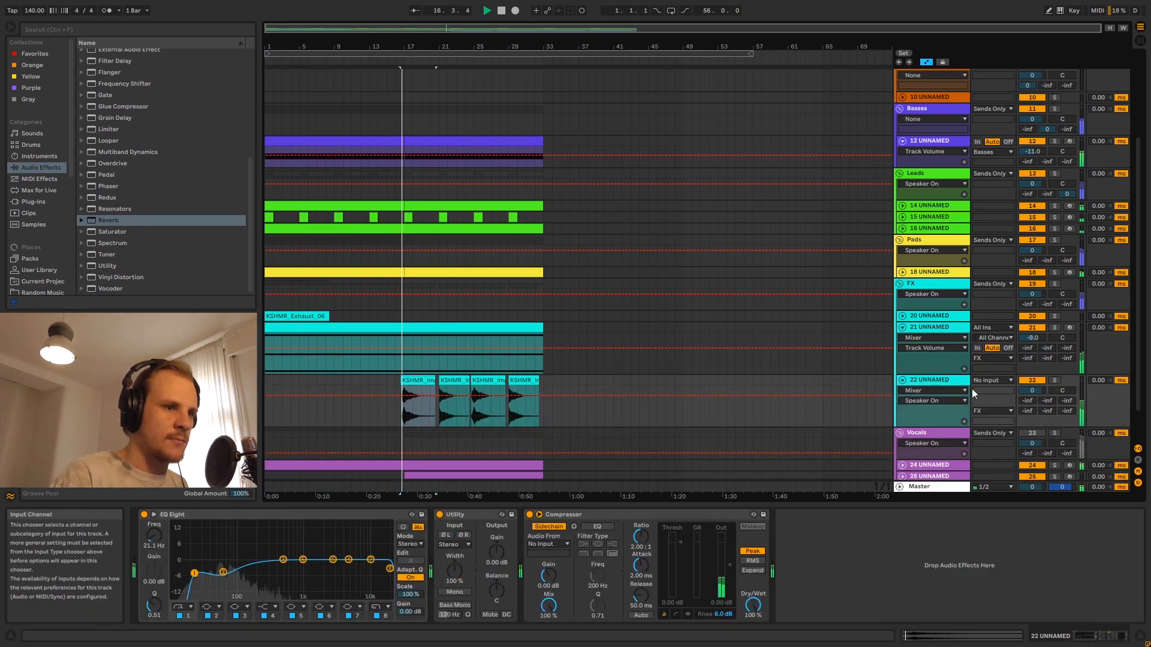
Set FX track 22's volume to -20 dB, then raise it to -16 dB, replaying from its first clip after each change
{"action": "key", "text": "space"}
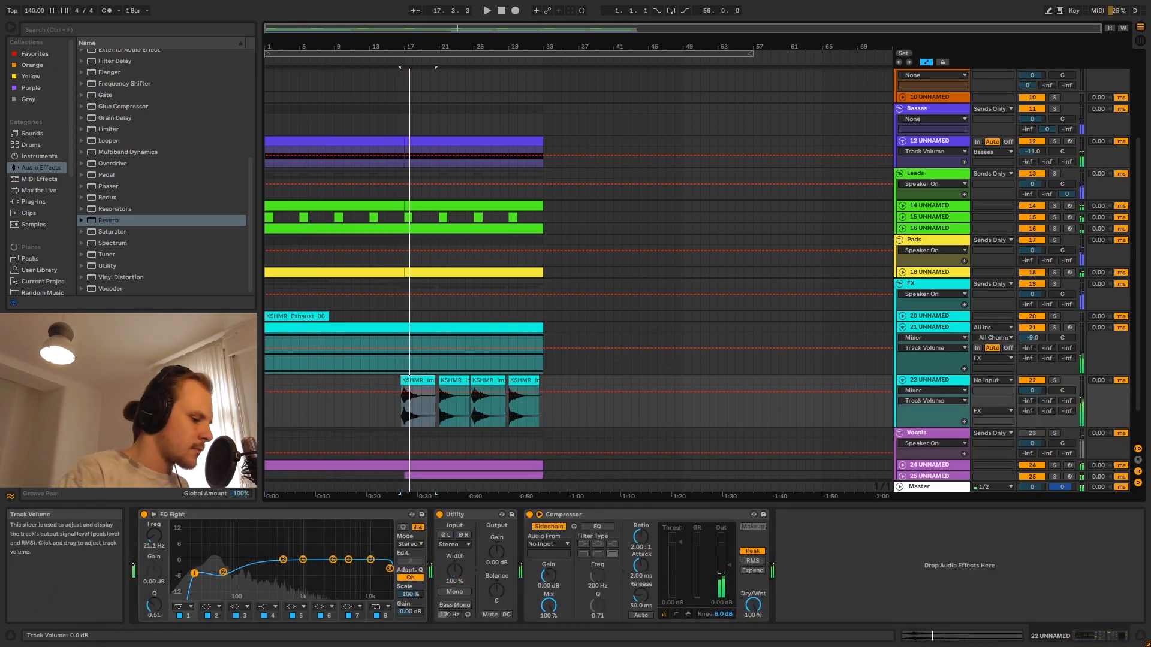
{"action": "left_click", "coordinate": [1038, 389]}
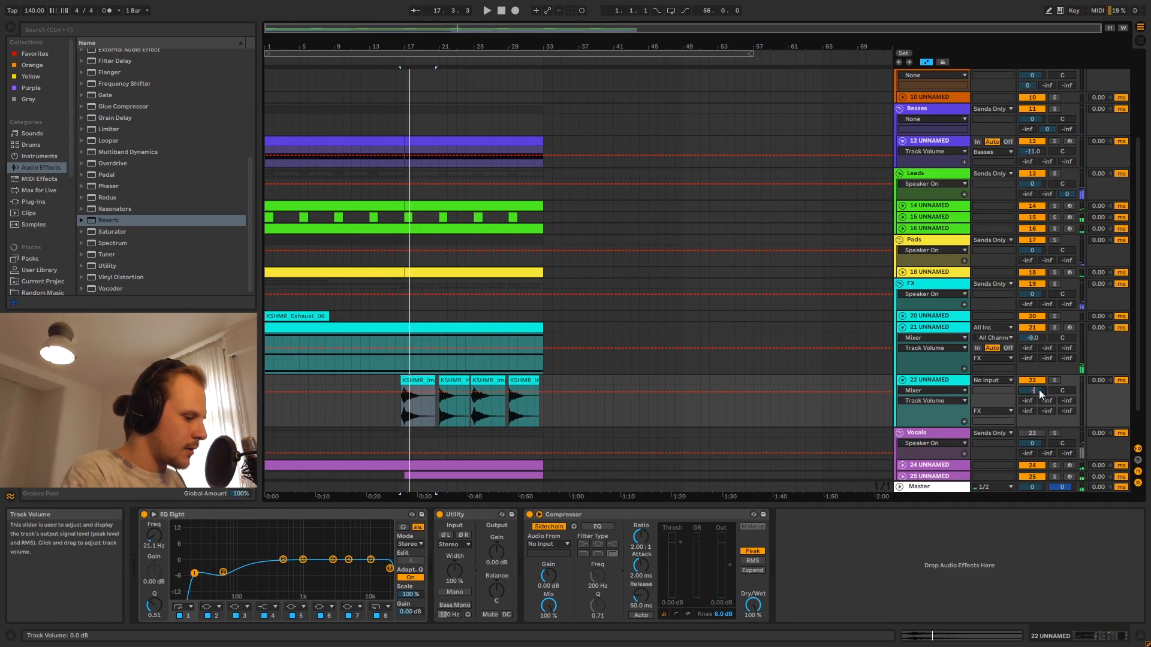
{"action": "key", "text": "space"}
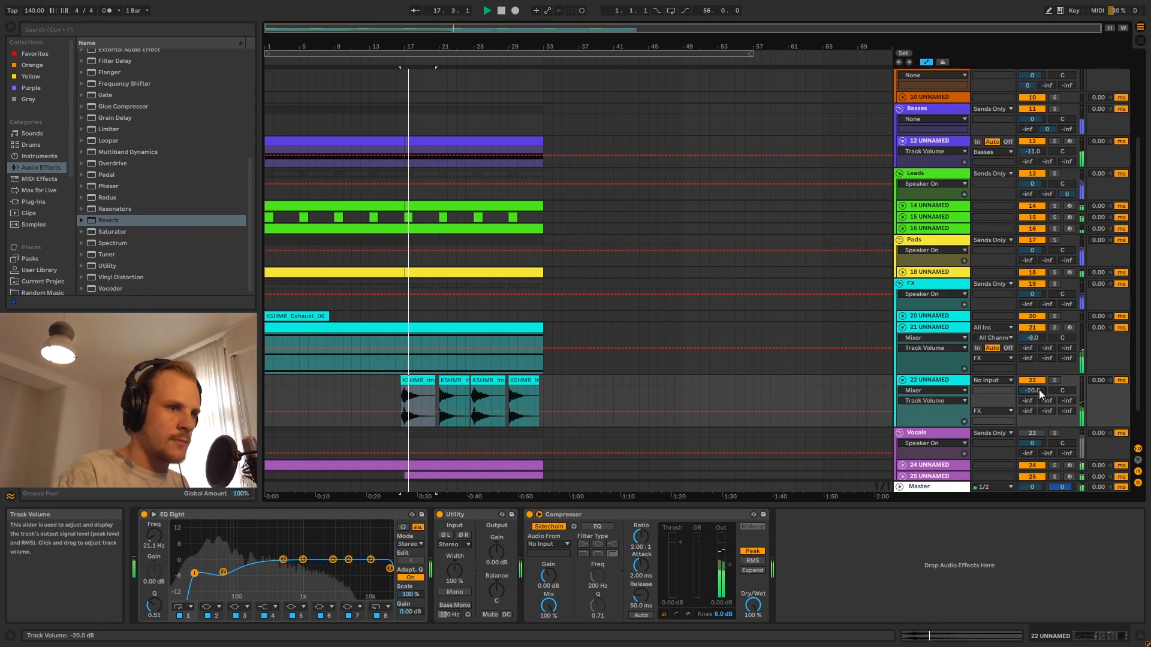
{"action": "key", "text": "space"}
{"action": "left_click_drag", "start_coordinate": [1038, 389], "coordinate": [1055, 387]}
{"action": "key", "text": "space"}
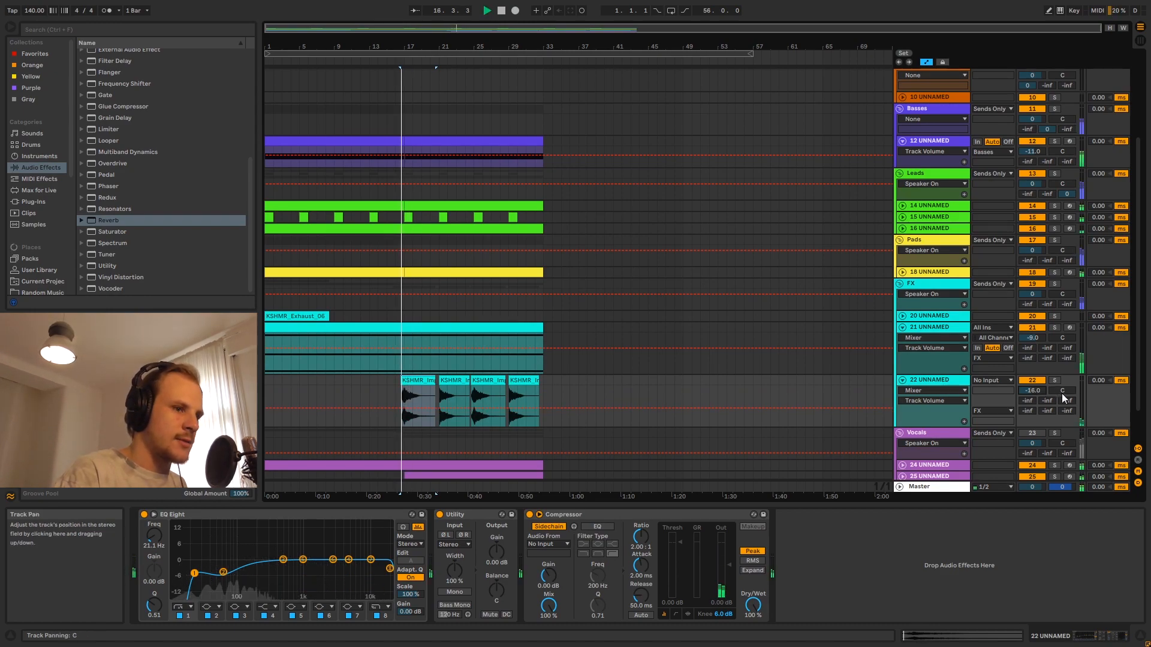
Raise FX track 22's volume to -14 dB, replay its first clip, nudge the volume down slightly and fold the track
{"action": "key", "text": "space"}
{"action": "key", "text": "Up"}
{"action": "key", "text": "Up"}
{"action": "key", "text": "space"}
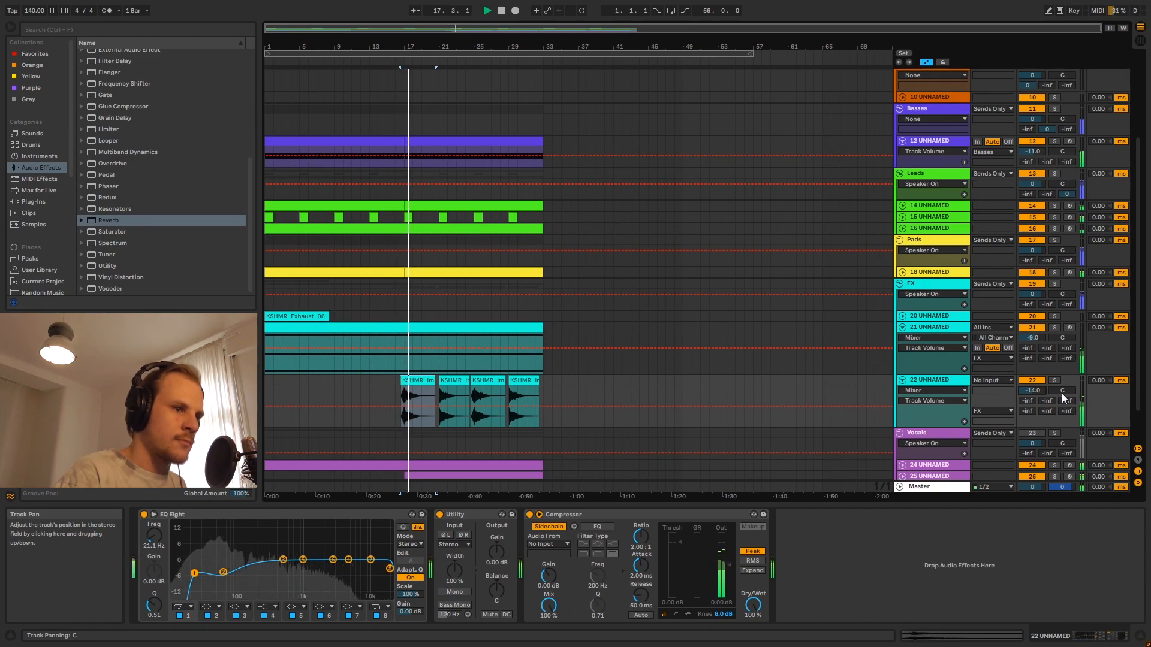
{"action": "key", "text": "space"}
{"action": "key", "text": "Down"}
{"action": "left_click", "coordinate": [901, 381]}
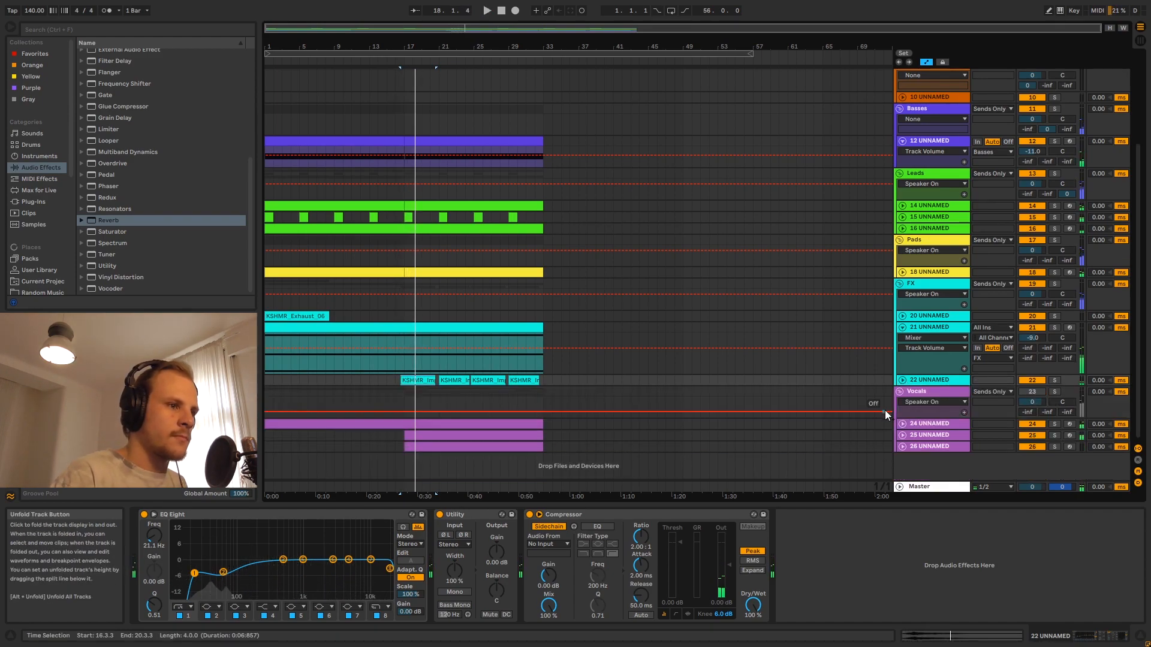
Activate the Vocals group with track 24 unfolded and tracks 25 and 26 deactivated, and place the insert marker at bar 17
{"action": "left_click", "coordinate": [902, 424]}
{"action": "left_click", "coordinate": [936, 423]}
{"action": "scroll", "coordinate": [678, 388], "scroll_direction": "down", "scroll_amount": 2}
{"action": "left_click", "coordinate": [460, 382]}
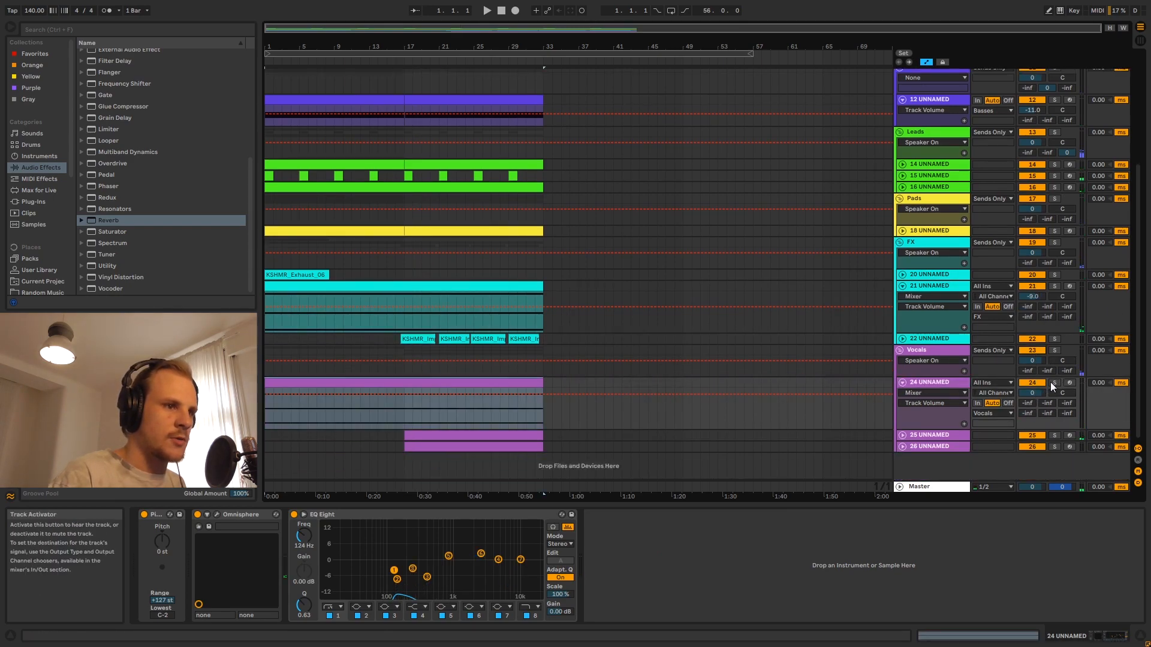
{"action": "left_click", "coordinate": [1032, 435]}
{"action": "left_click", "coordinate": [1032, 447]}
{"action": "left_click", "coordinate": [404, 416]}
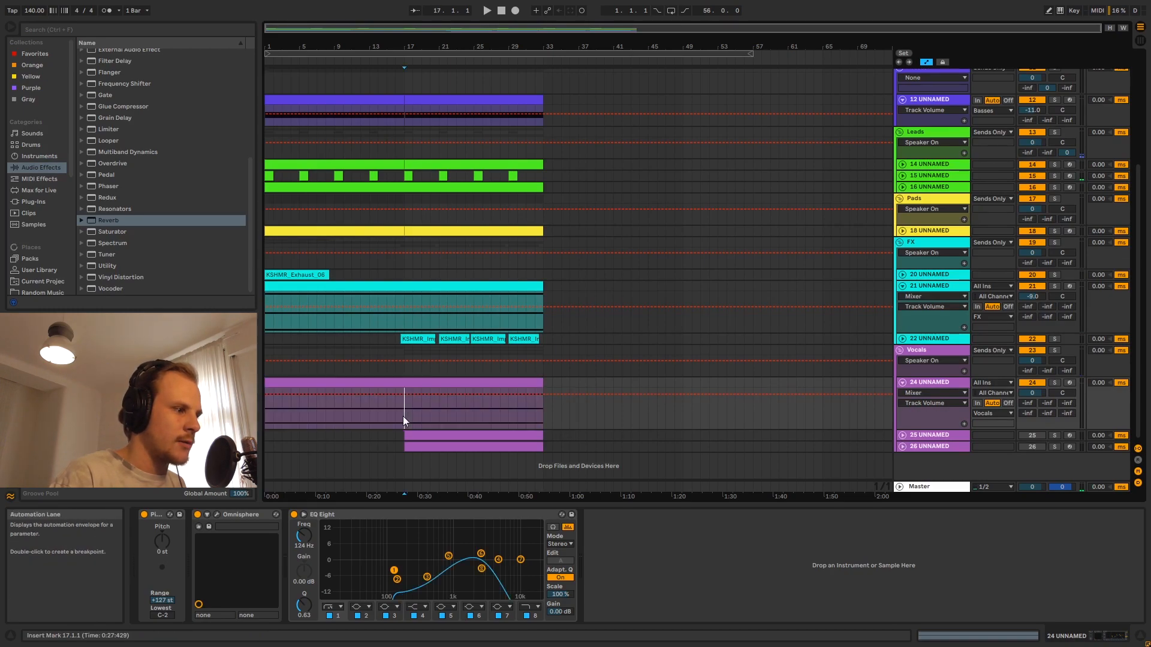
Play from bar 17, set vocals track 24's volume to -15 dB, lower it to -17 dB, and fold the track
{"action": "key", "text": "space"}
{"action": "left_click", "coordinate": [1040, 394]}
{"action": "type", "text": "-15"}
{"action": "key", "text": "Return"}
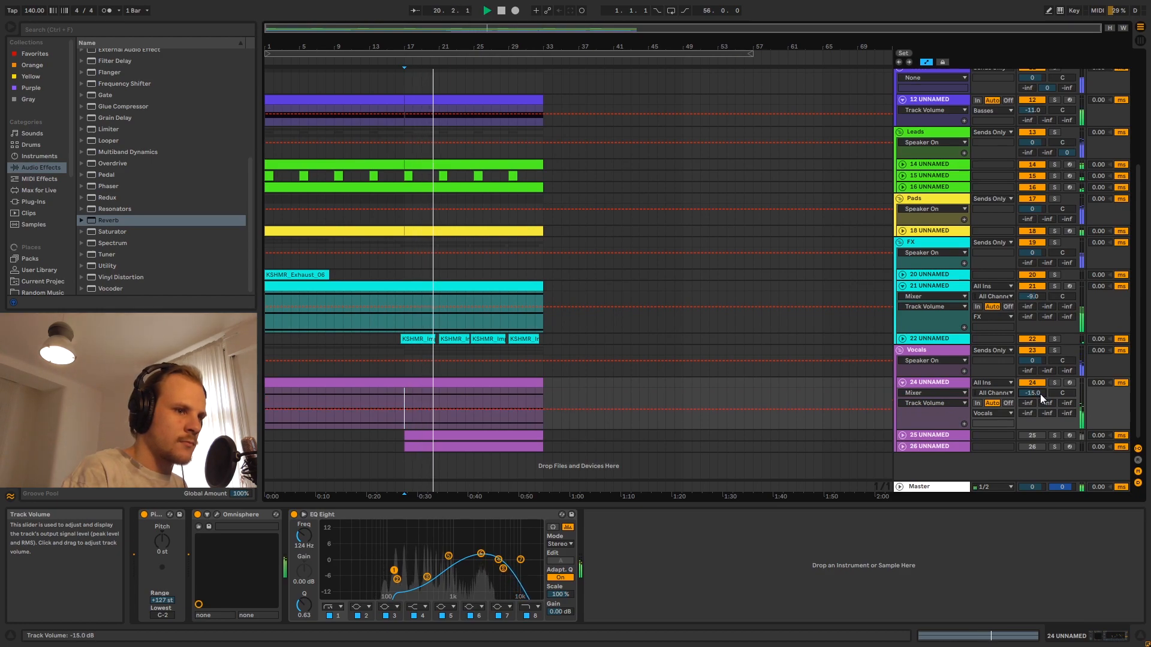
{"action": "type", "text": "-17"}
{"action": "key", "text": "Return"}
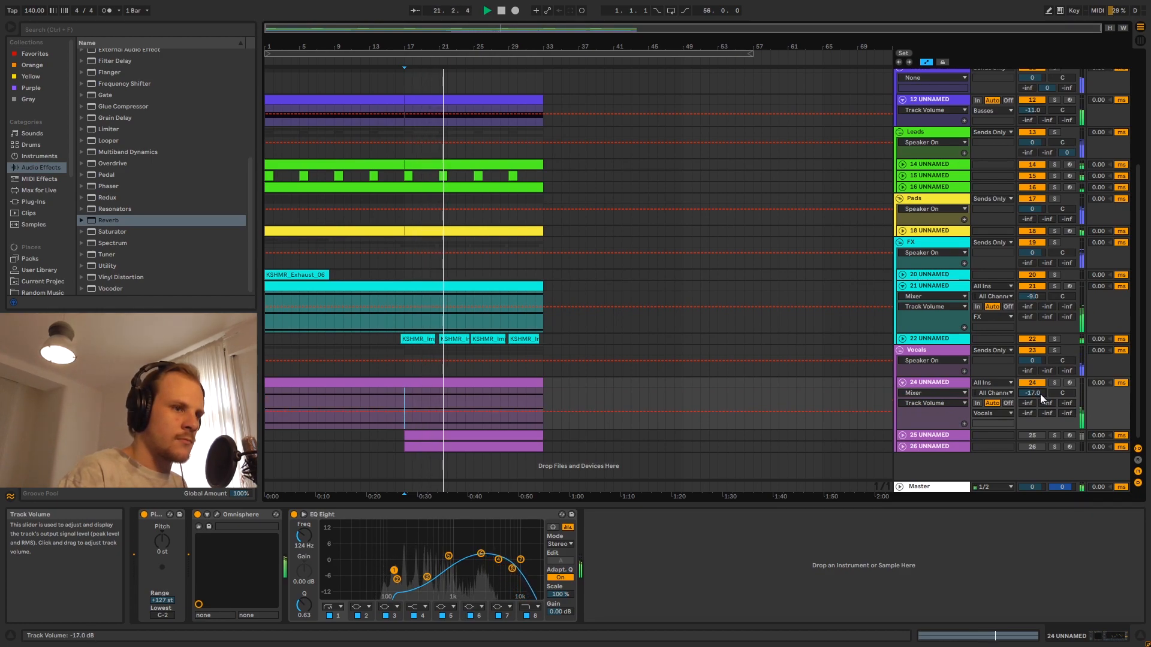
{"action": "left_click", "coordinate": [930, 386]}
{"action": "left_click", "coordinate": [902, 382]}
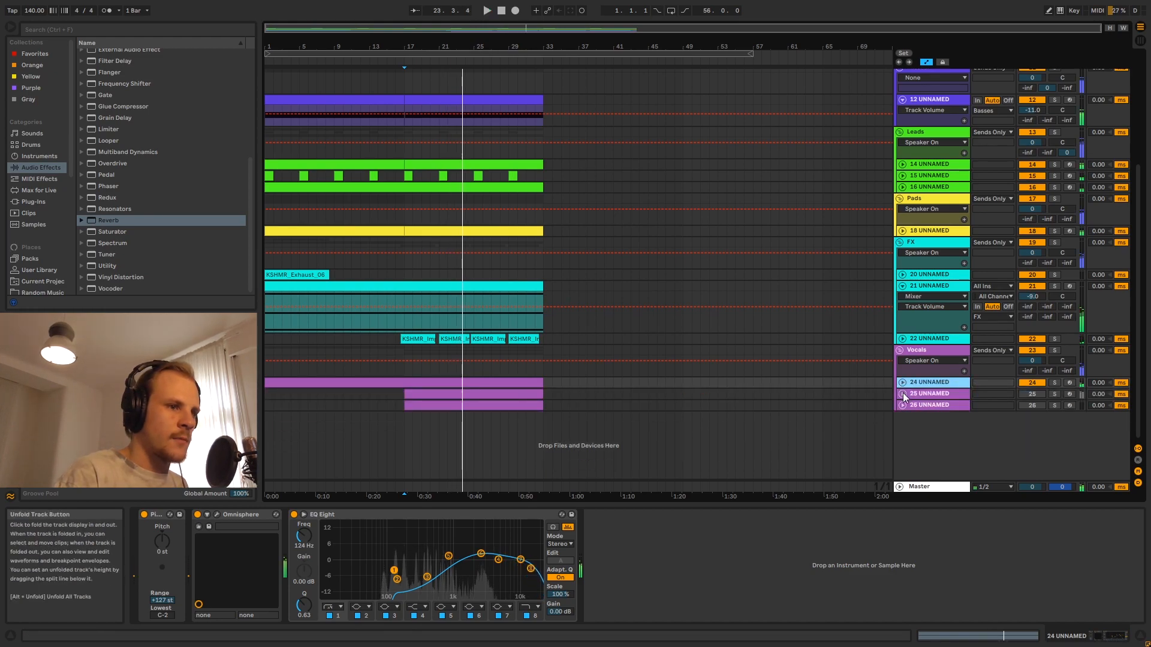
Unfold and activate vocals track 25, set its volume to -8 dB, play its clip from bar 17 and fold the track
{"action": "left_click", "coordinate": [902, 394]}
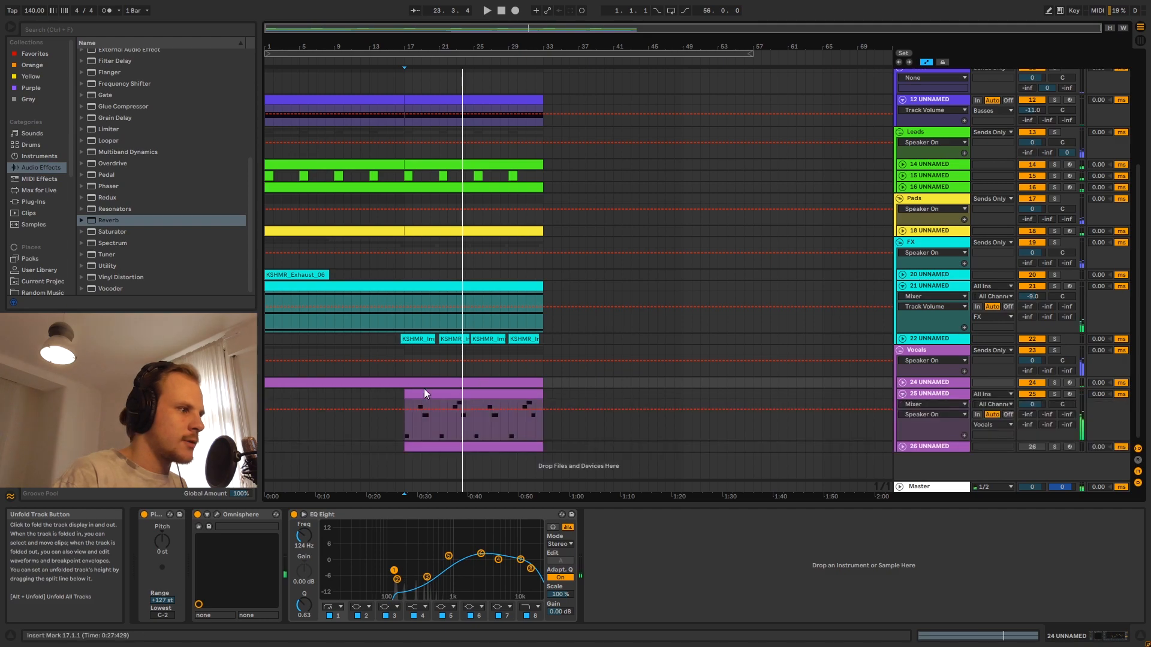
{"action": "left_click", "coordinate": [479, 420]}
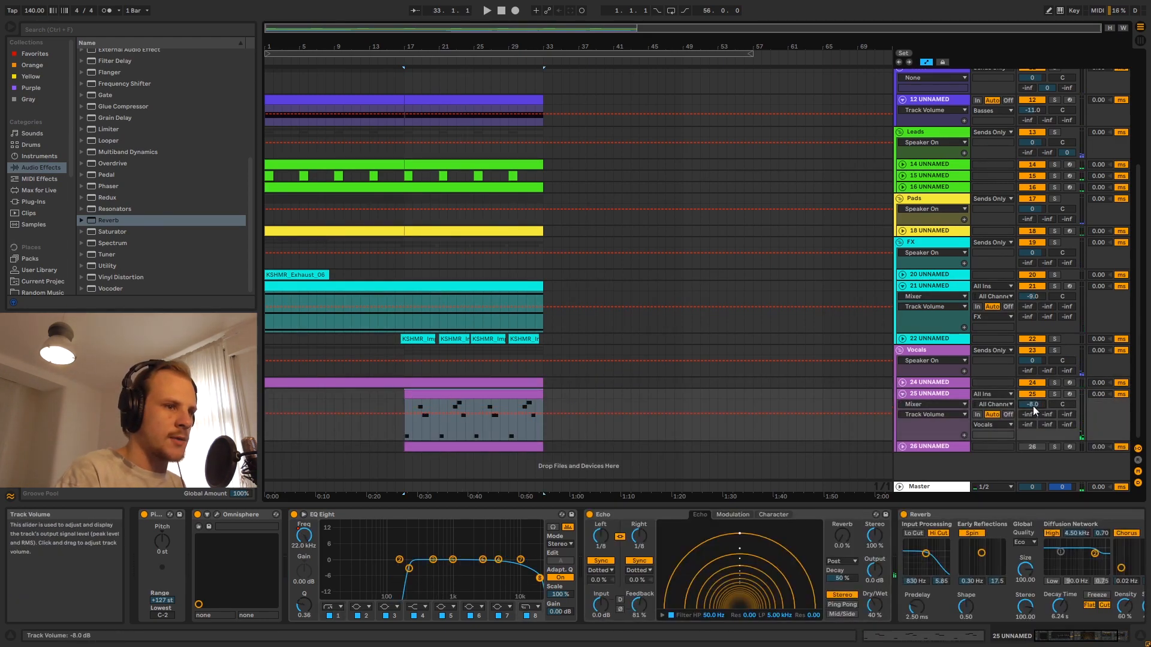
{"action": "key", "text": "space"}
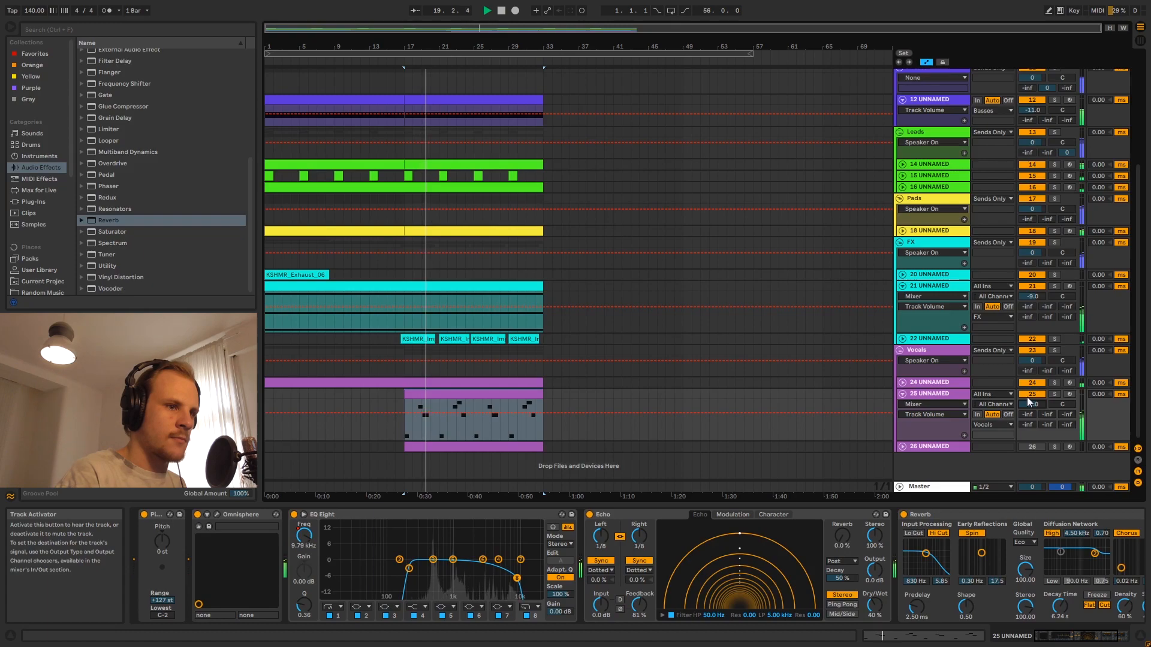
{"action": "left_click", "coordinate": [902, 395]}
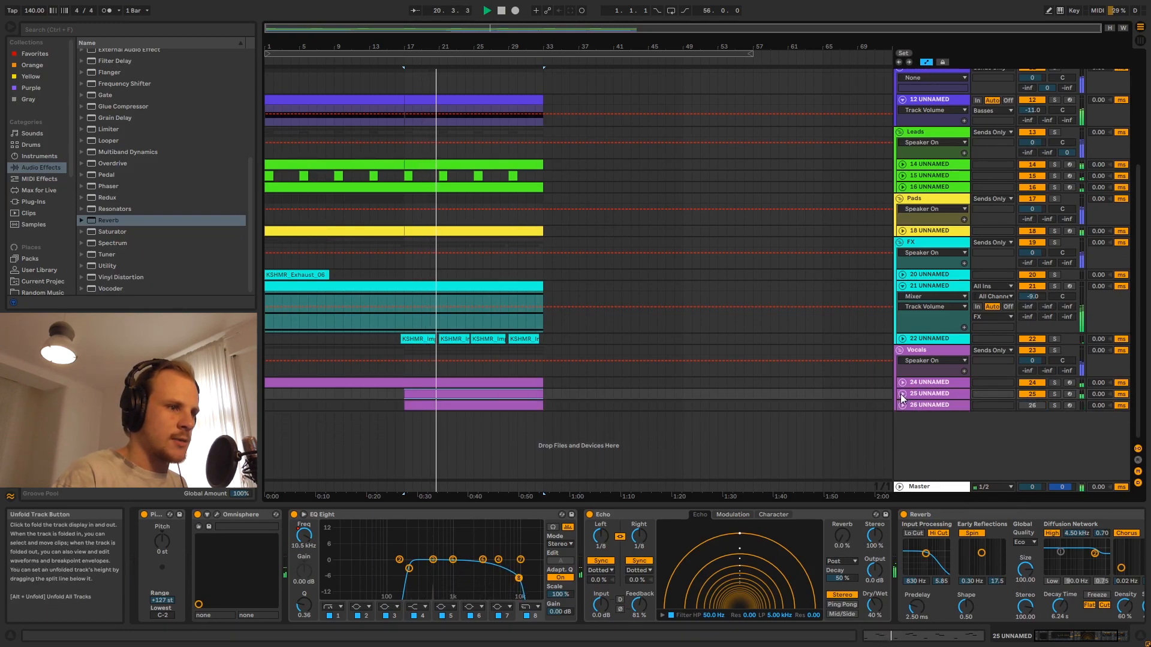
Unfold and activate vocals track 26, play from bar 25, and set its volume to -10 dB before raising it to -6 dB
{"action": "left_click", "coordinate": [902, 405]}
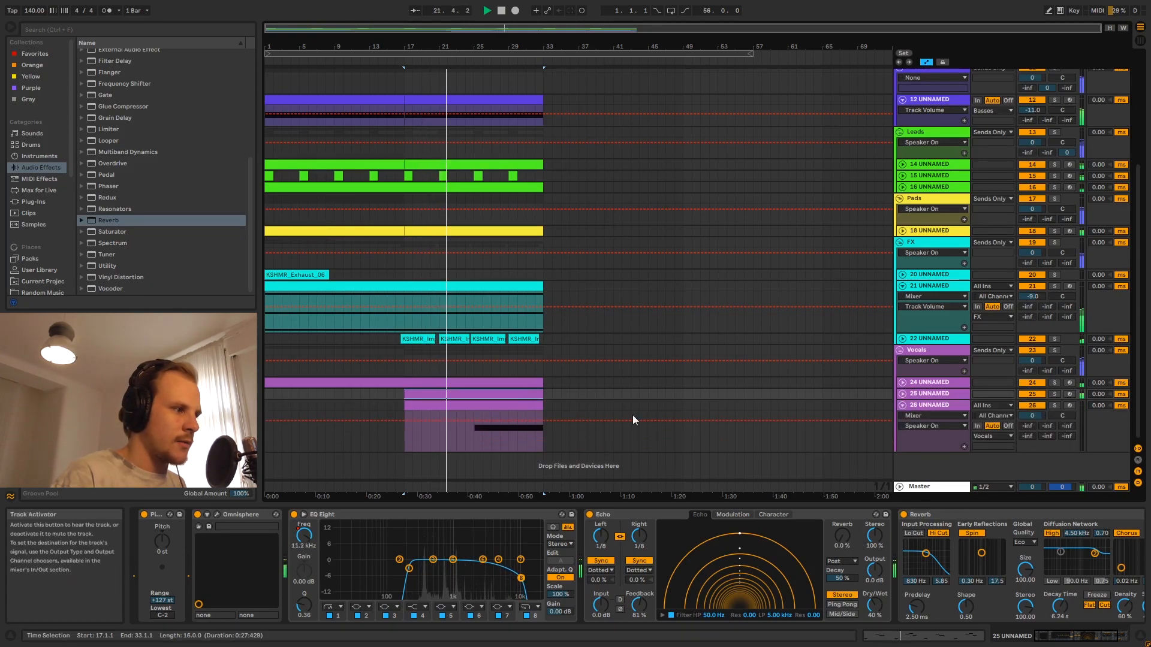
{"action": "left_click", "coordinate": [473, 444]}
{"action": "left_click", "coordinate": [1033, 416]}
{"action": "type", "text": "-10"}
{"action": "key", "text": "Return"}
{"action": "key", "text": "Up"}
{"action": "key", "text": "Up"}
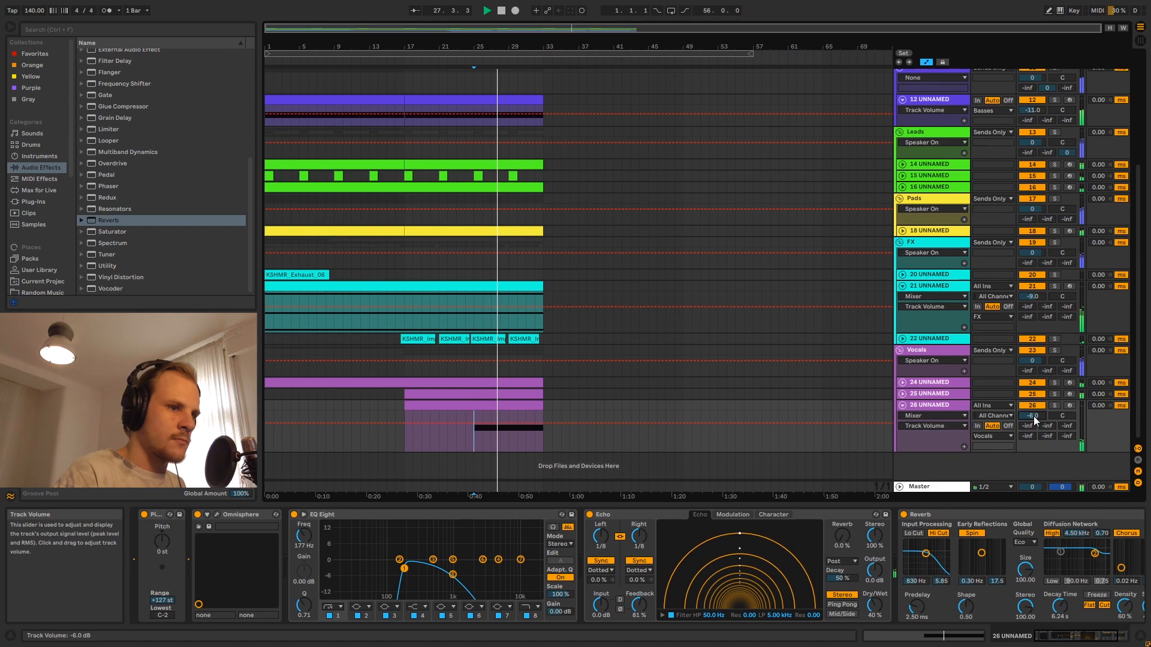
Lower vocals track 26's volume to -7 dB, replay it from bar 25 and fold the track
{"action": "key", "text": "space"}
{"action": "key", "text": "space"}
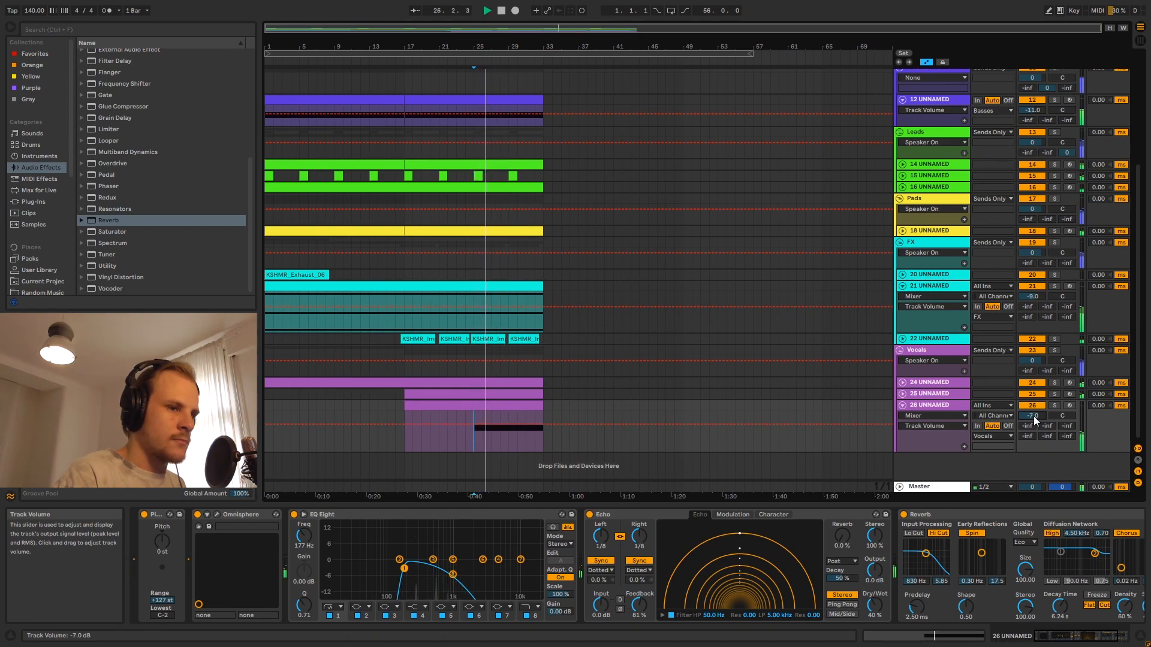
{"action": "left_click", "coordinate": [902, 406]}
{"action": "key", "text": "space"}
Unfold and solo Leads track 15, and select its clip at bar 17
{"action": "left_click", "coordinate": [926, 394]}
{"action": "scroll", "coordinate": [517, 260], "scroll_direction": "up", "scroll_amount": 6}
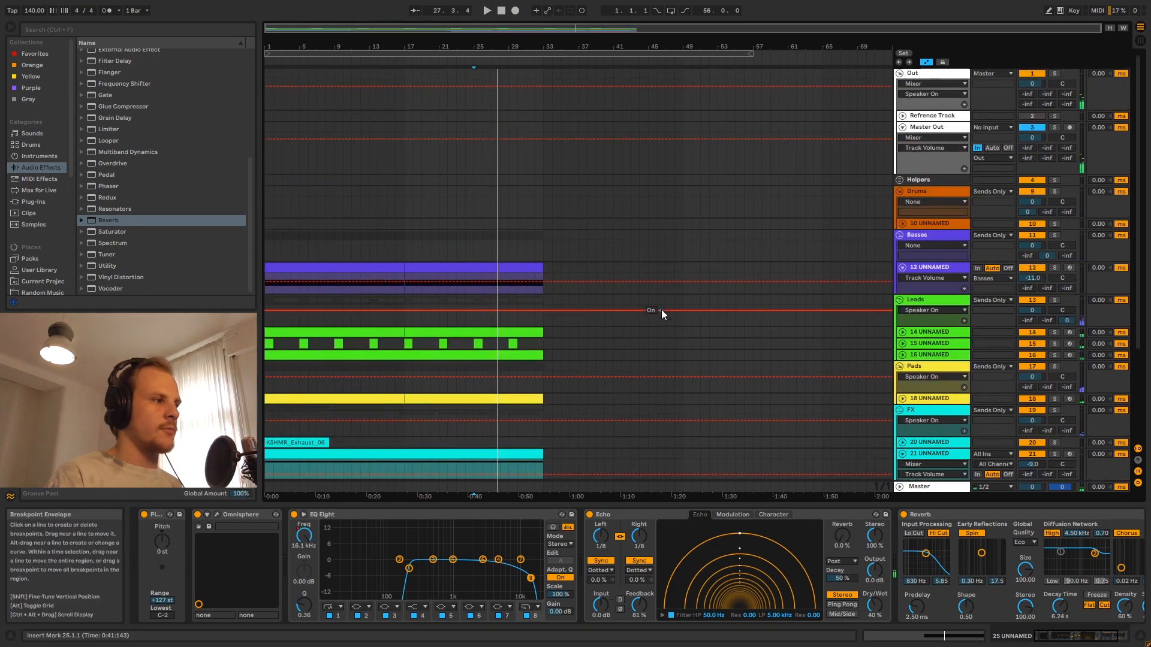
{"action": "scroll", "coordinate": [430, 326], "scroll_direction": "down", "scroll_amount": 1}
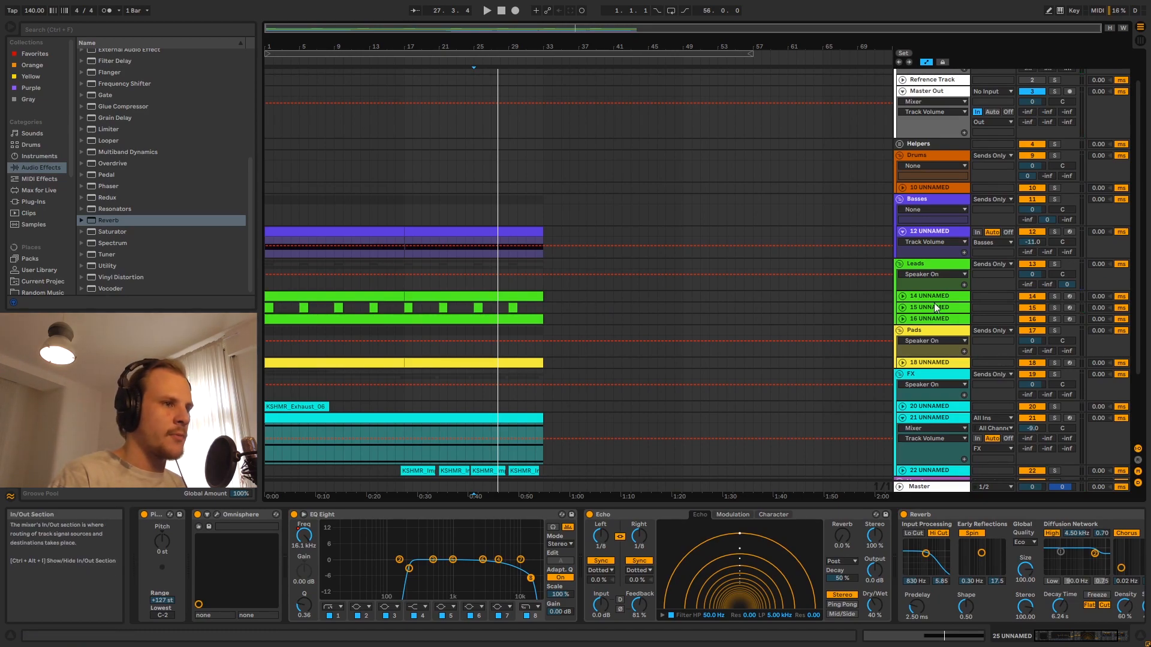
{"action": "left_click", "coordinate": [917, 308]}
{"action": "left_click", "coordinate": [903, 308]}
{"action": "left_click", "coordinate": [408, 308]}
{"action": "left_click", "coordinate": [1053, 307]}
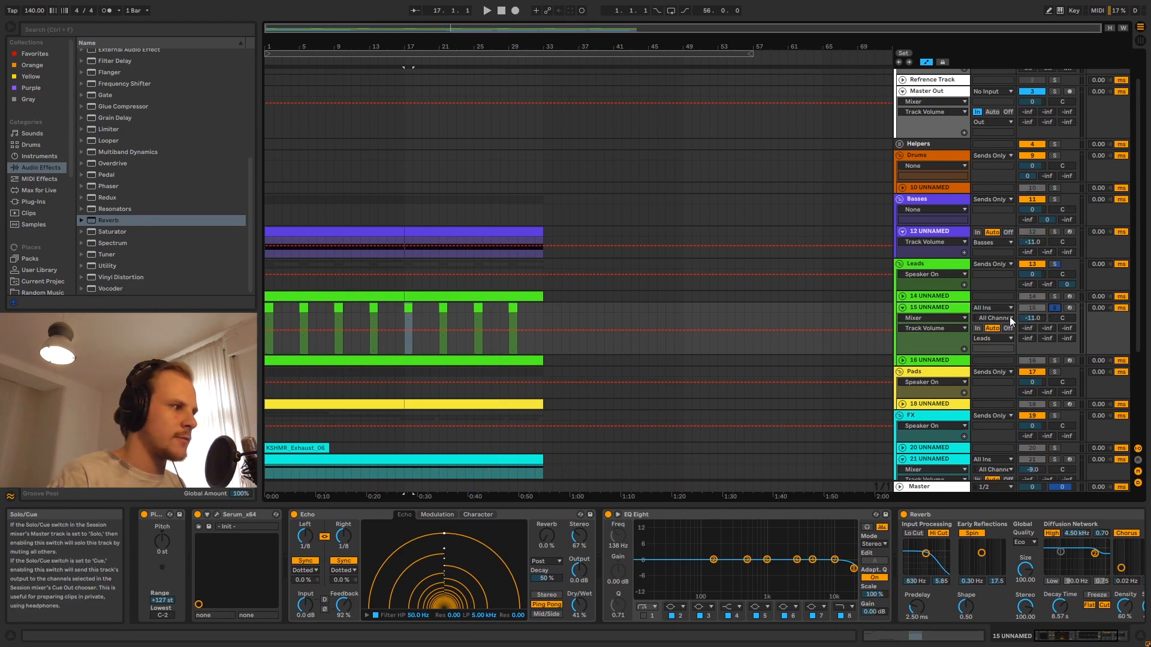
Play soloed track 15 and enable band 1 of its EQ Eight as a low cut at 138 Hz
{"action": "key", "text": "space"}
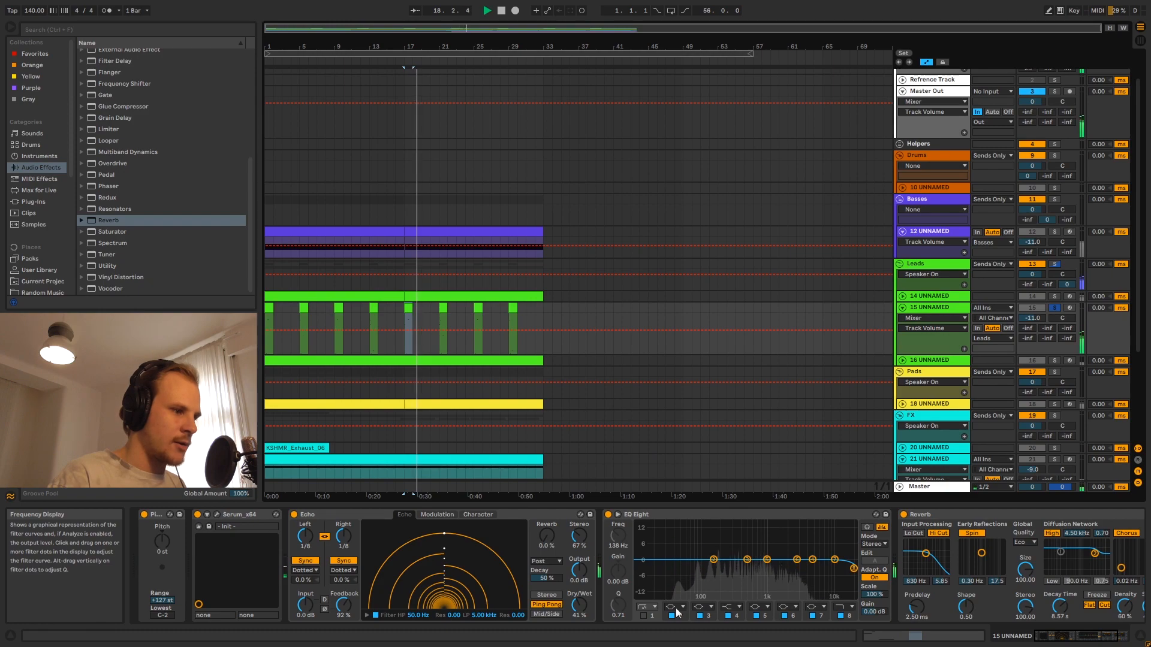
{"action": "left_click", "coordinate": [644, 617]}
{"action": "left_click_drag", "start_coordinate": [617, 534], "coordinate": [619, 542]}
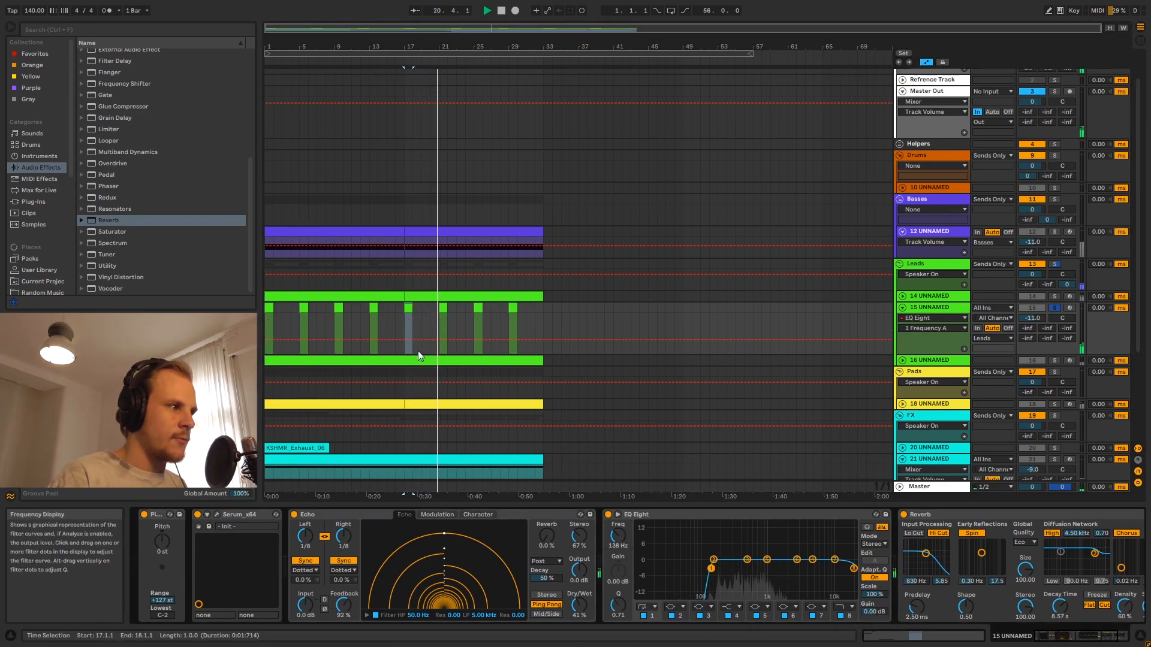
Soften track 15's EQ Eight low cut to 147 Hz with Q 0.28, unsolo and fold the track, and play everything from bar 17
{"action": "left_click", "coordinate": [422, 238]}
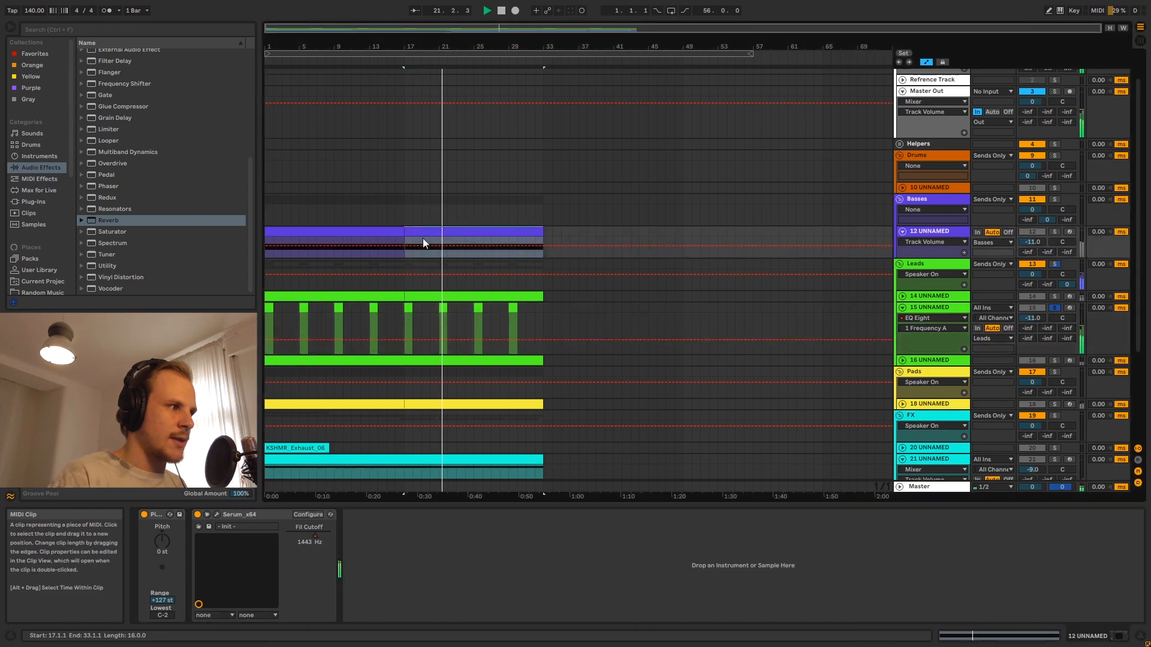
{"action": "left_click", "coordinate": [927, 306]}
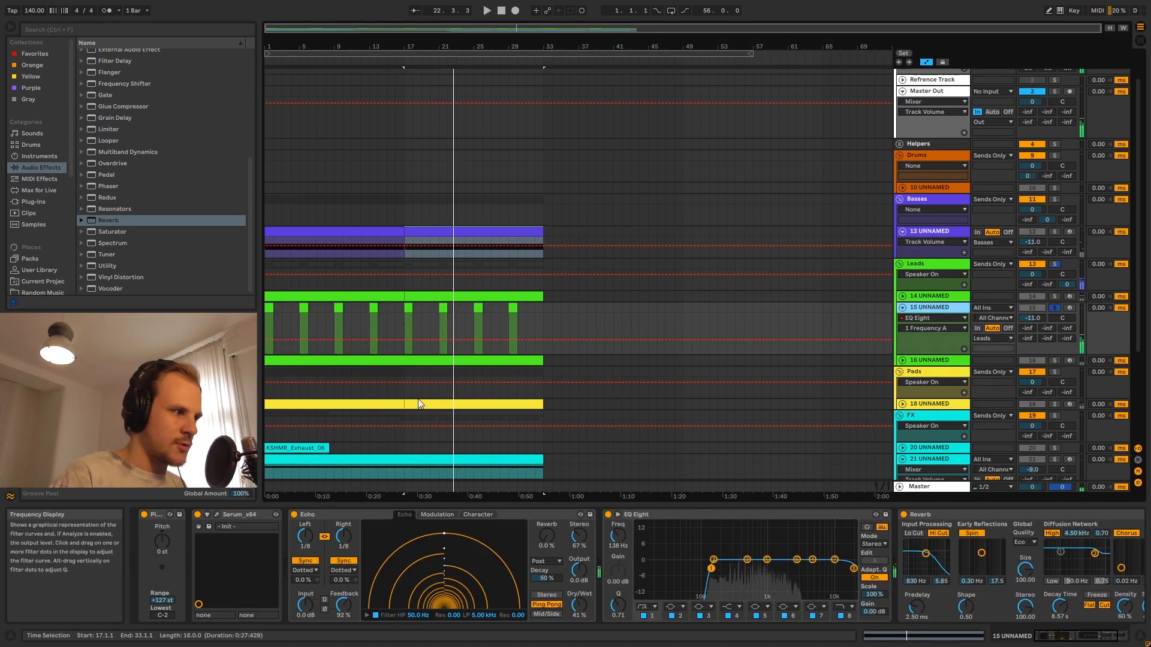
{"action": "scroll", "coordinate": [491, 395], "scroll_direction": "down", "scroll_amount": 5}
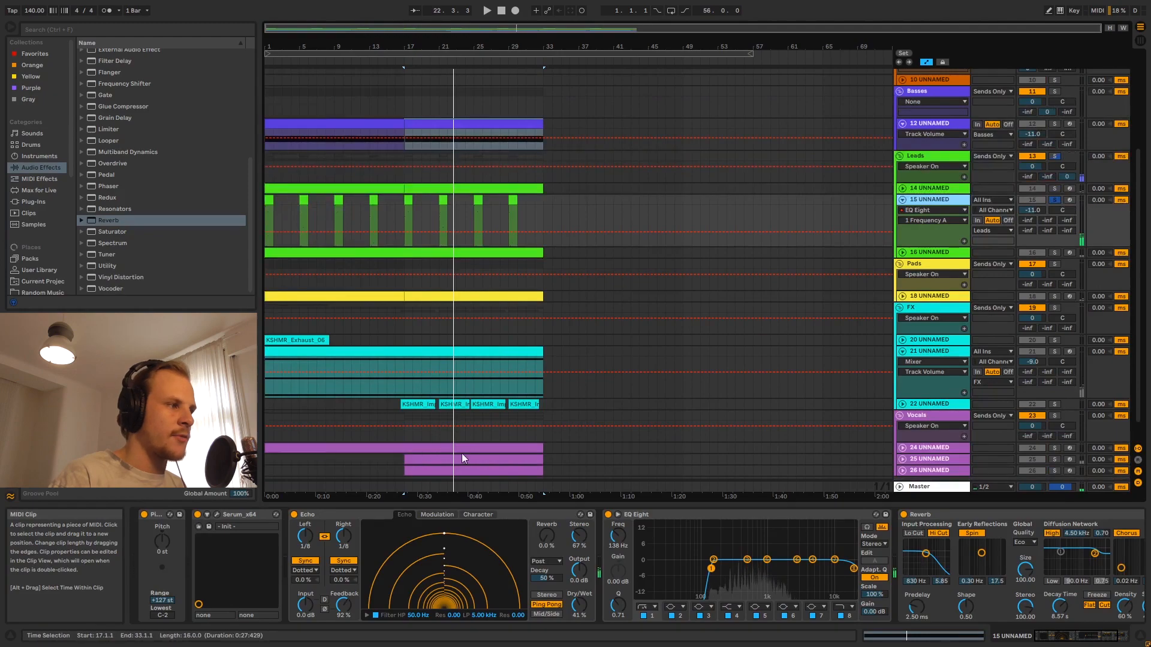
{"action": "scroll", "coordinate": [473, 420], "scroll_direction": "up", "scroll_amount": 2}
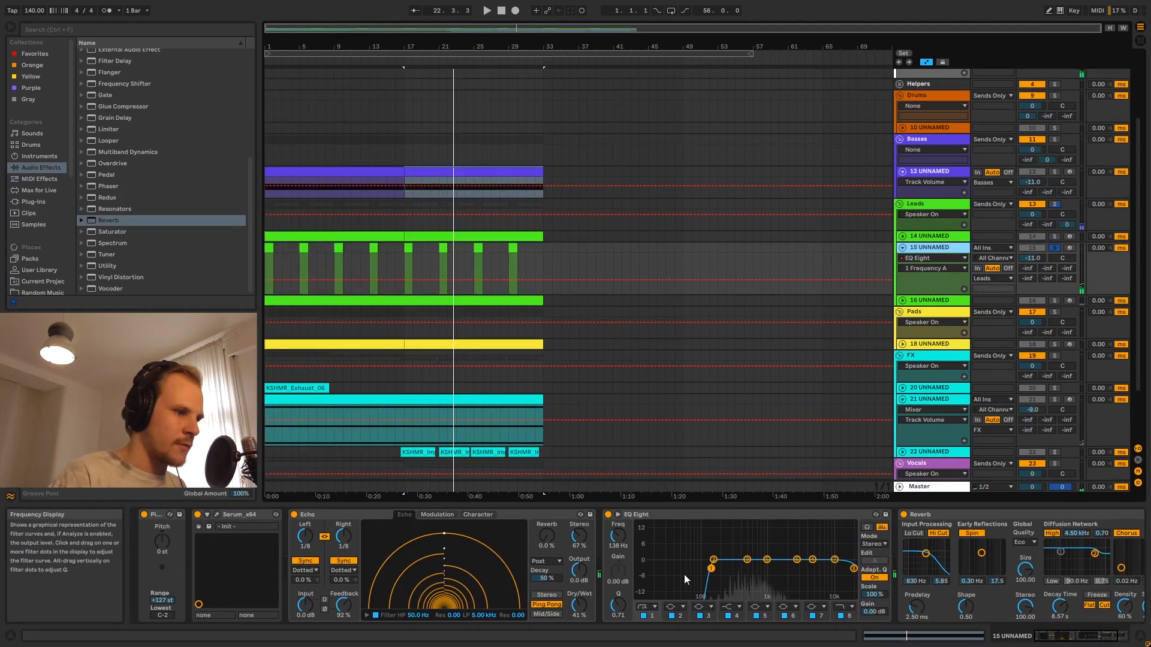
{"action": "left_click_drag", "start_coordinate": [709, 570], "coordinate": [714, 578]}
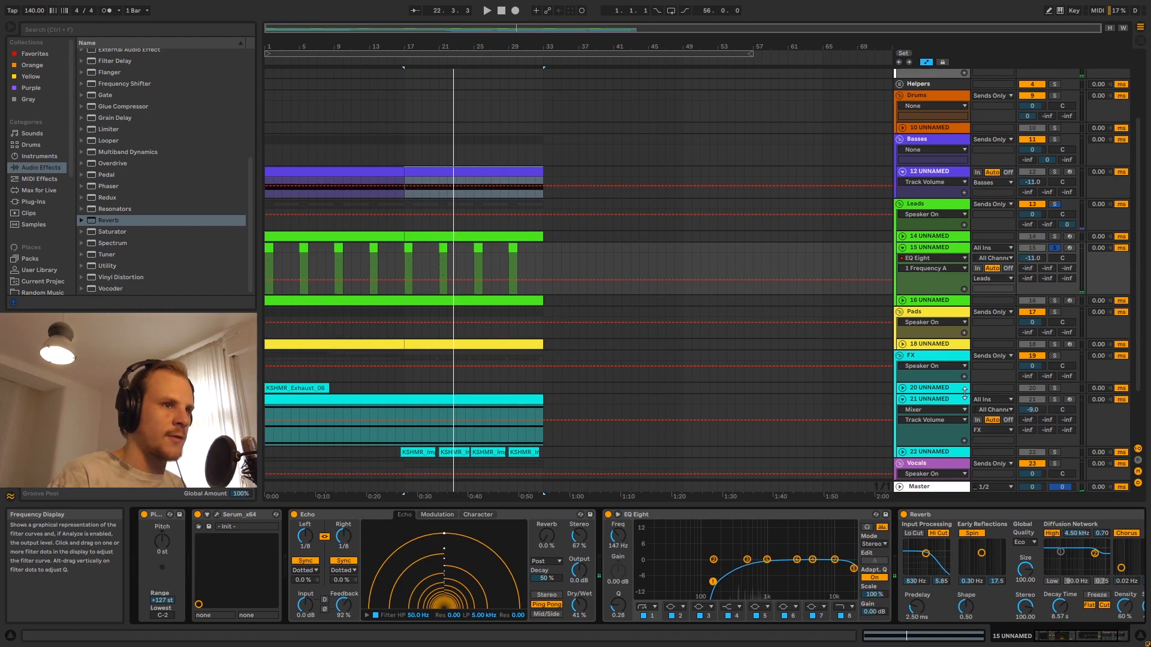
{"action": "key", "text": "space"}
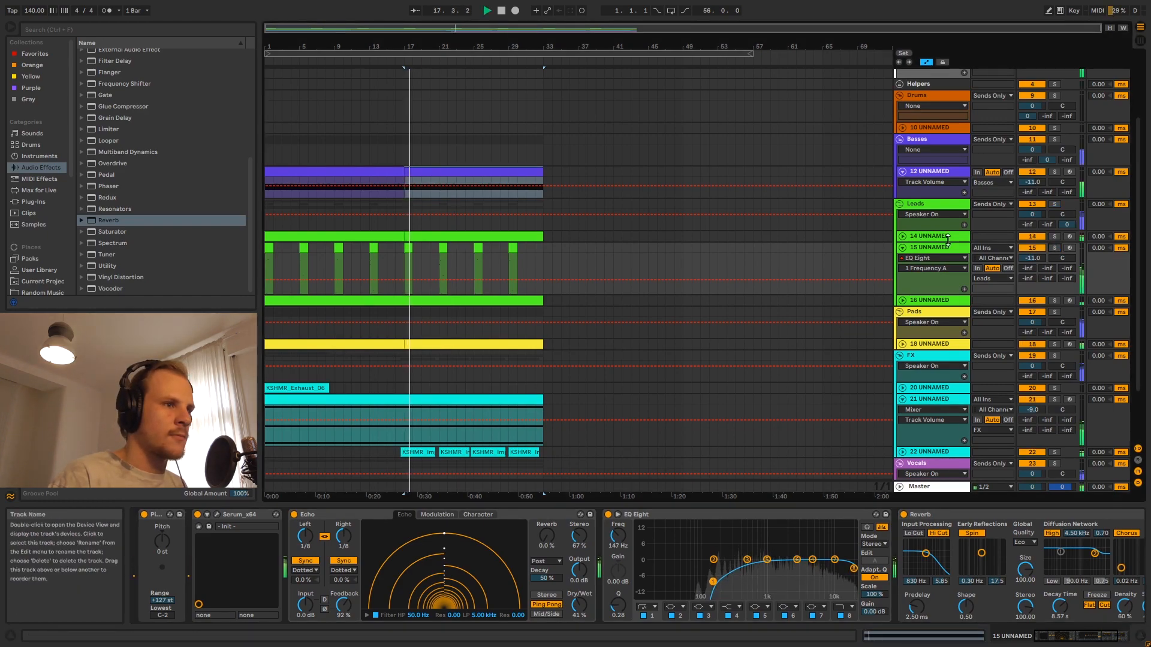
{"action": "left_click", "coordinate": [902, 247]}
Unfold Leads track 16, raise band 1 of its EQ Eight to a 198 Hz low cut during playback, and fold the track
{"action": "left_click", "coordinate": [903, 258]}
{"action": "left_click", "coordinate": [926, 257]}
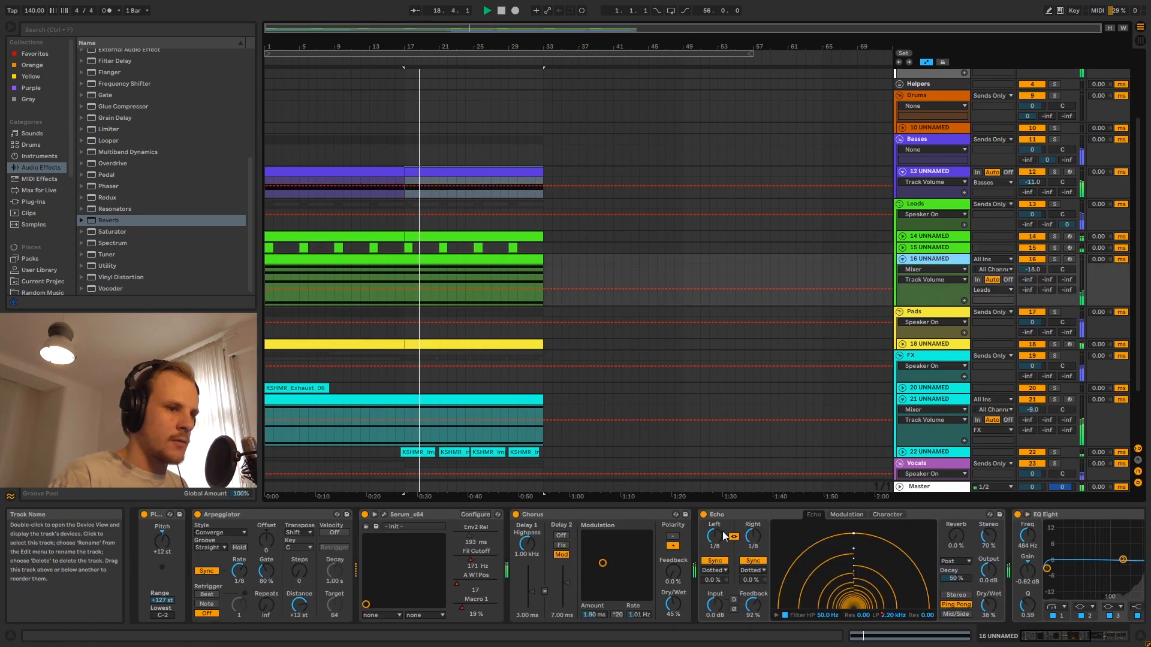
{"action": "scroll", "coordinate": [906, 581], "scroll_direction": "down", "scroll_amount": 5}
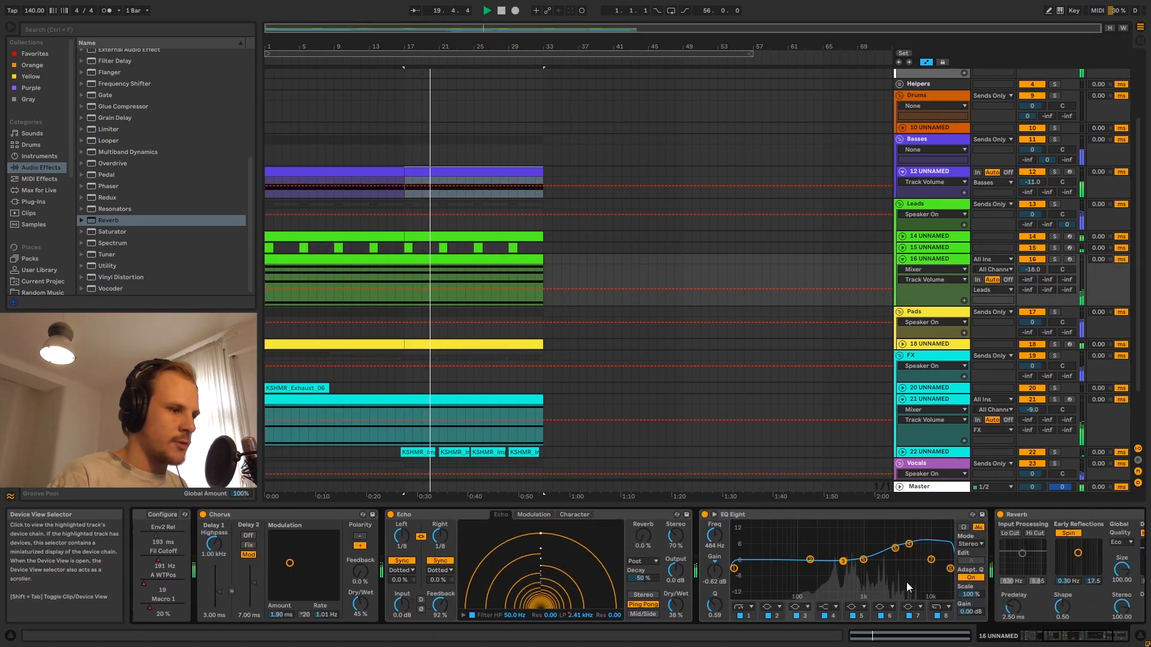
{"action": "left_click", "coordinate": [748, 616]}
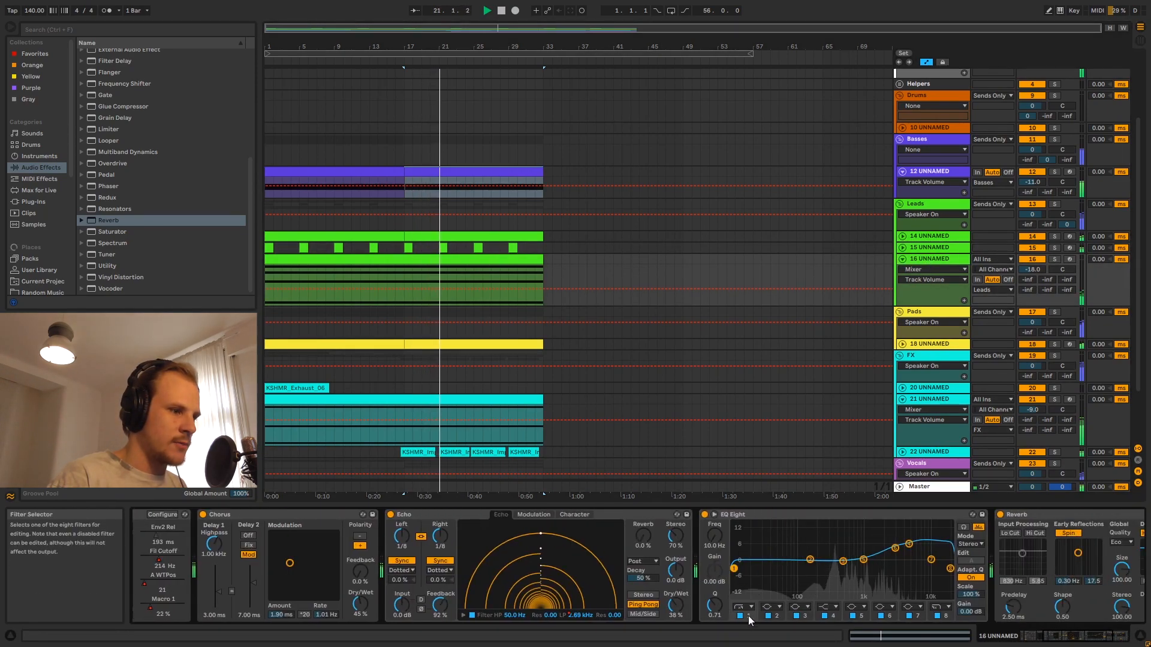
{"action": "left_click_drag", "start_coordinate": [717, 548], "coordinate": [717, 517]}
{"action": "left_click_drag", "start_coordinate": [818, 568], "coordinate": [818, 576]}
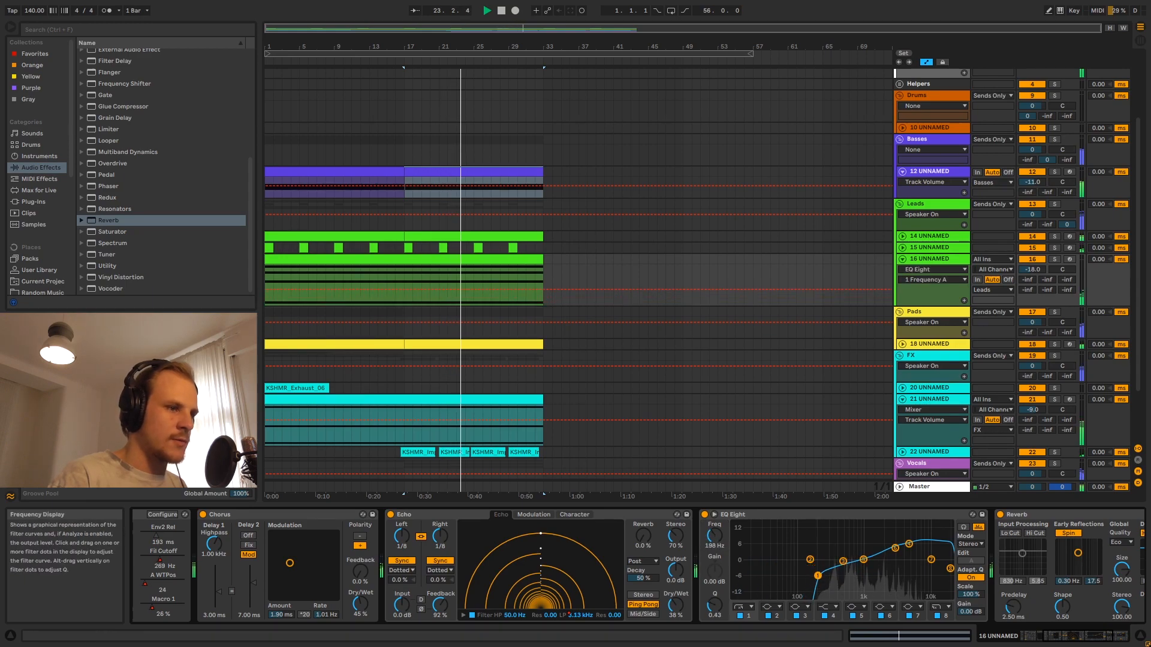
{"action": "left_click", "coordinate": [903, 259]}
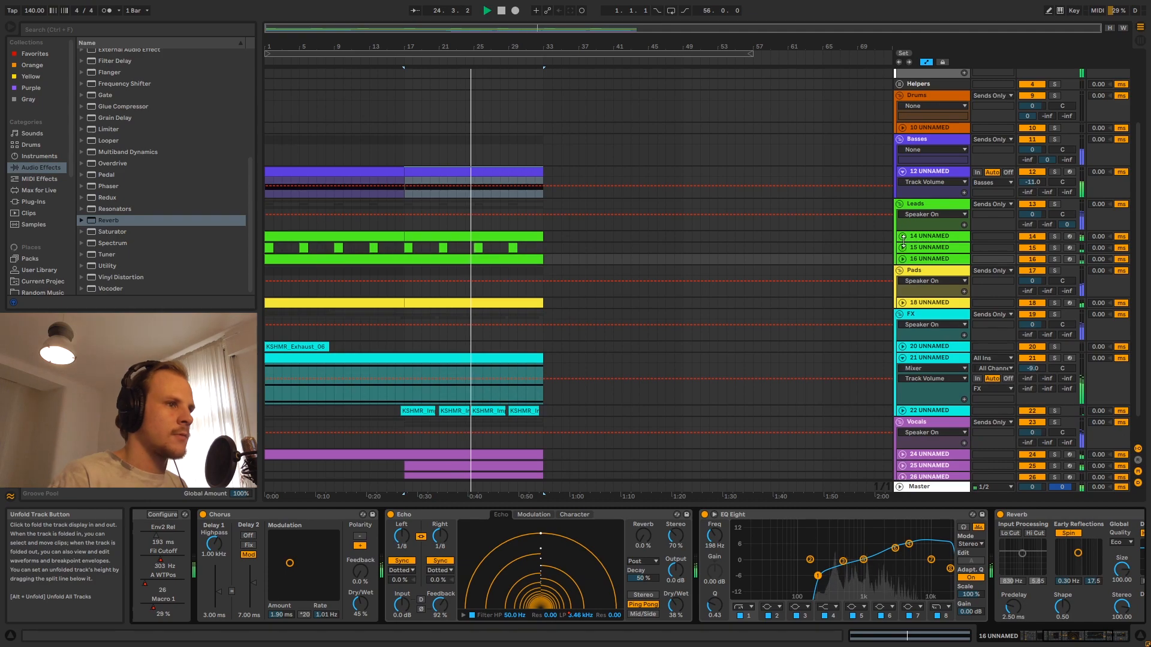
Unfold Leads track 14 and add an EQ Eight after the Reverb in its device chain
{"action": "left_click", "coordinate": [902, 236]}
{"action": "left_click", "coordinate": [939, 238]}
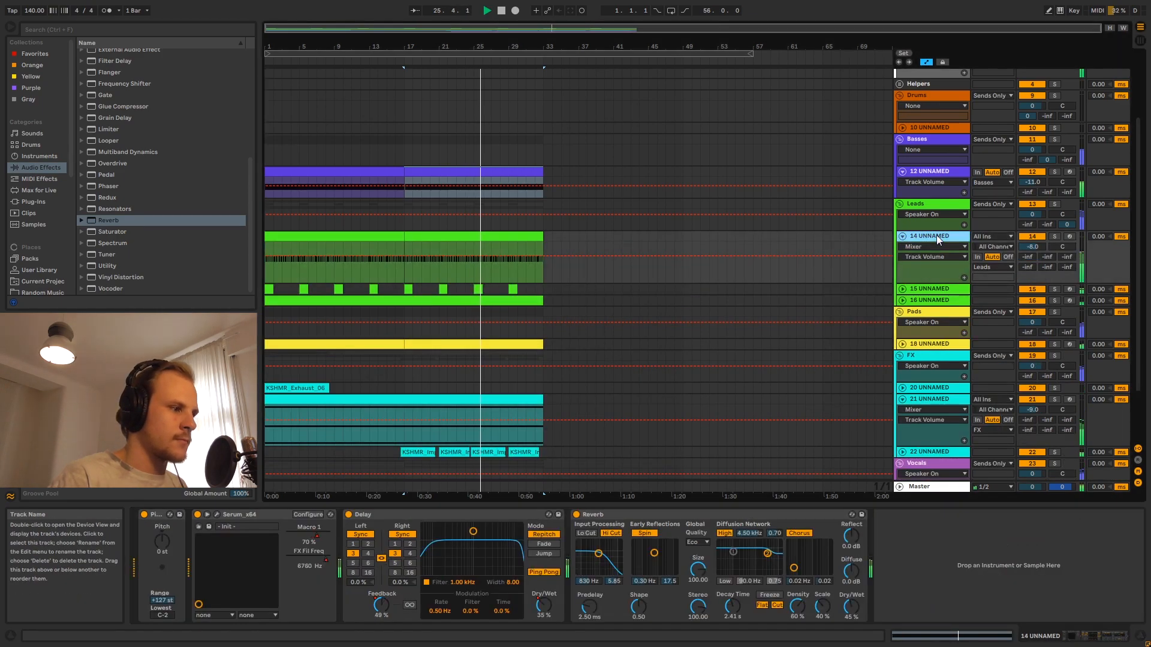
{"action": "scroll", "coordinate": [171, 194], "scroll_direction": "up", "scroll_amount": 2}
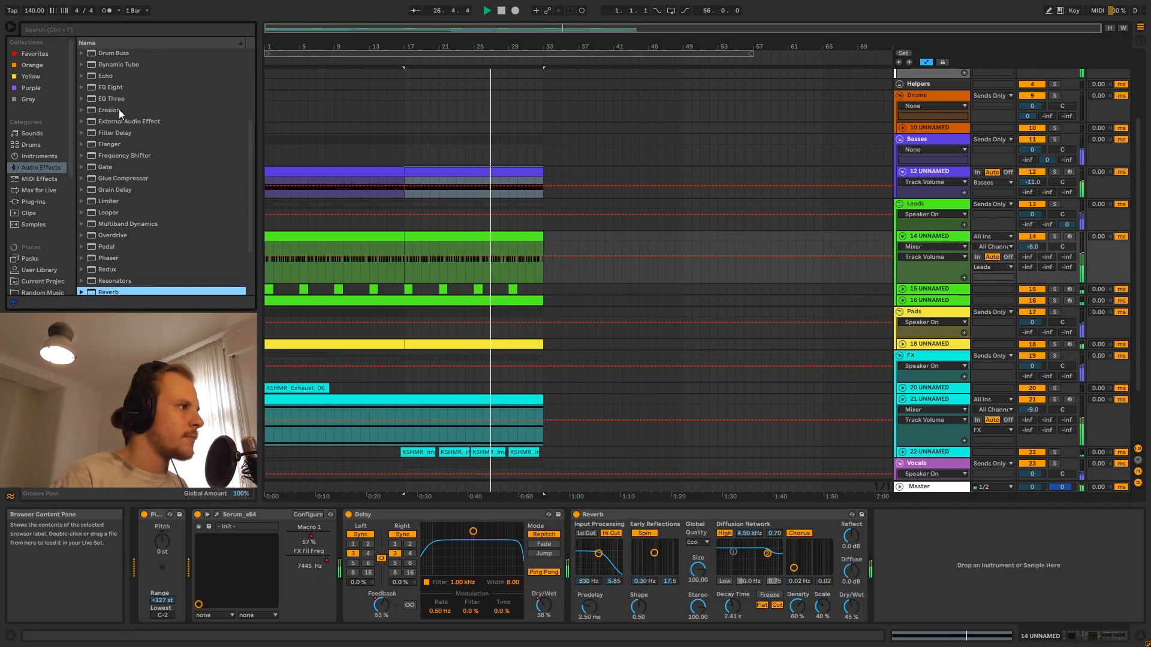
{"action": "left_click", "coordinate": [110, 89]}
{"action": "left_click_drag", "start_coordinate": [111, 88], "coordinate": [864, 519]}
Set band 1 of track 14's new EQ Eight as a low cut at 153 Hz with Q 0.23, and fold the track
{"action": "left_click", "coordinate": [899, 617]}
{"action": "left_click_drag", "start_coordinate": [917, 568], "coordinate": [971, 585]}
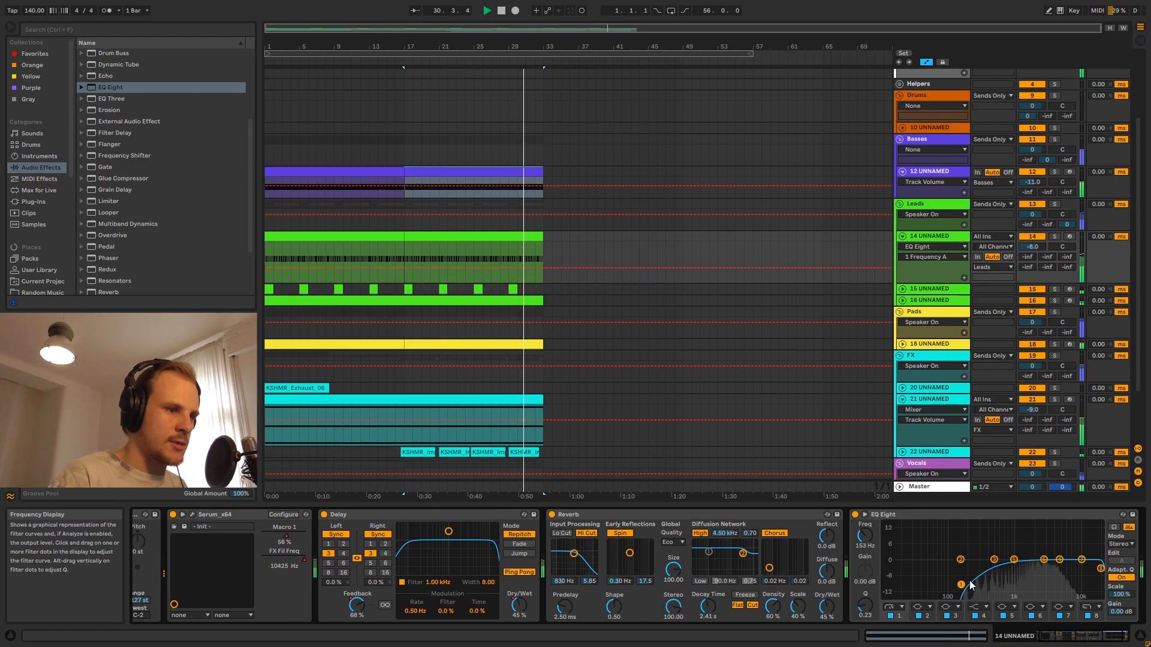
{"action": "left_click", "coordinate": [902, 237]}
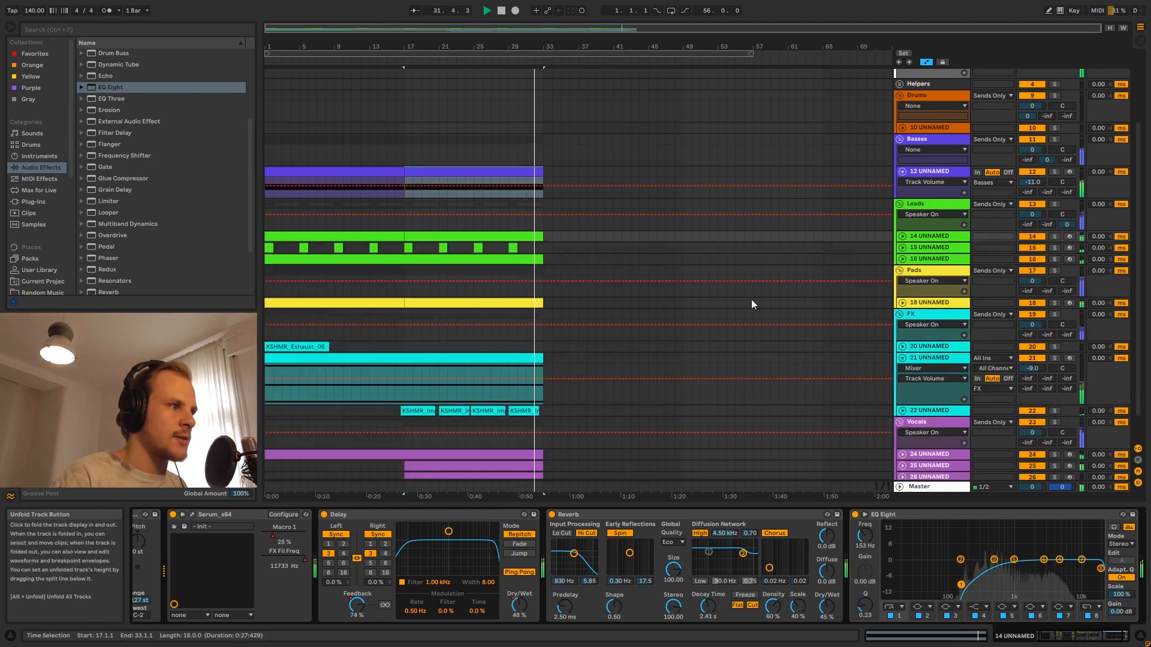
Unfold and solo Pads track 18, and set its playback start at bar 17
{"action": "left_click", "coordinate": [902, 302]}
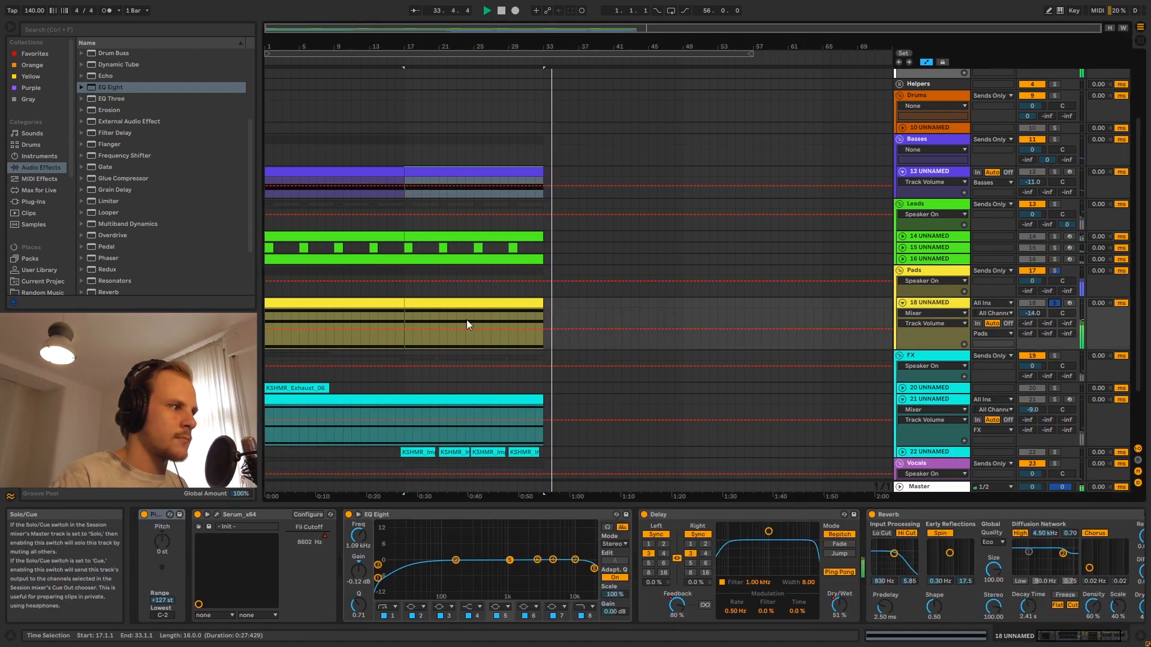
{"action": "left_click", "coordinate": [401, 318]}
{"action": "left_click", "coordinate": [937, 294]}
{"action": "left_click", "coordinate": [933, 303]}
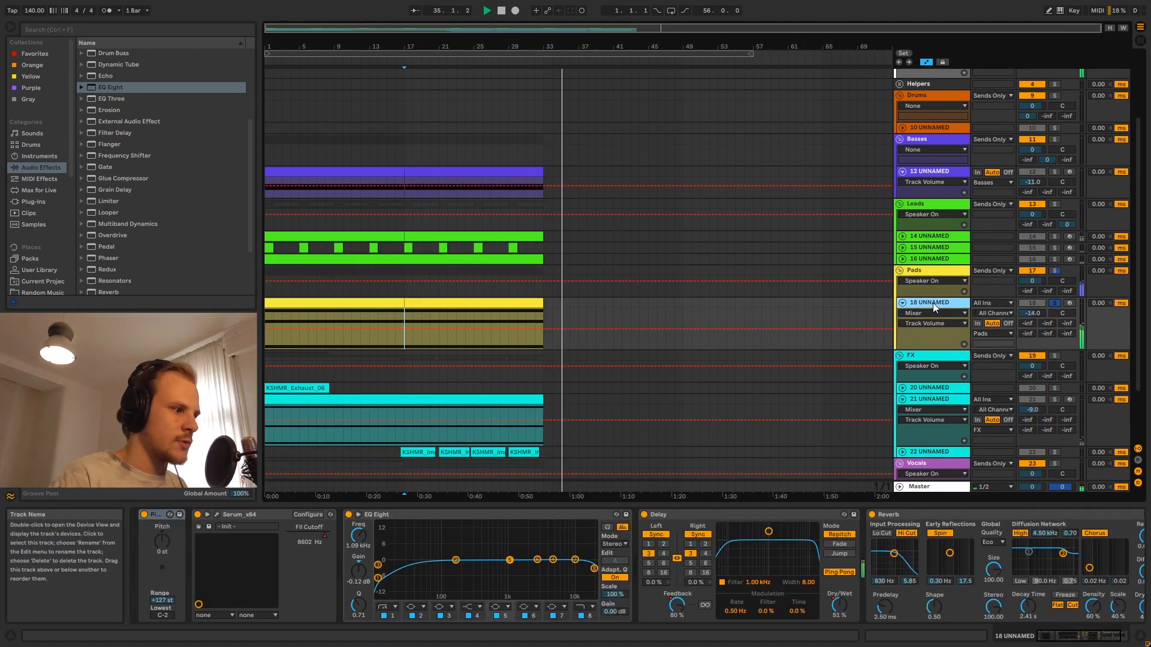
During playback, dip track 18's EQ Eight by 3.10 dB at 160 Hz, then stop, unsolo and fold the track
{"action": "key", "text": "space"}
{"action": "left_click_drag", "start_coordinate": [456, 561], "coordinate": [456, 567]}
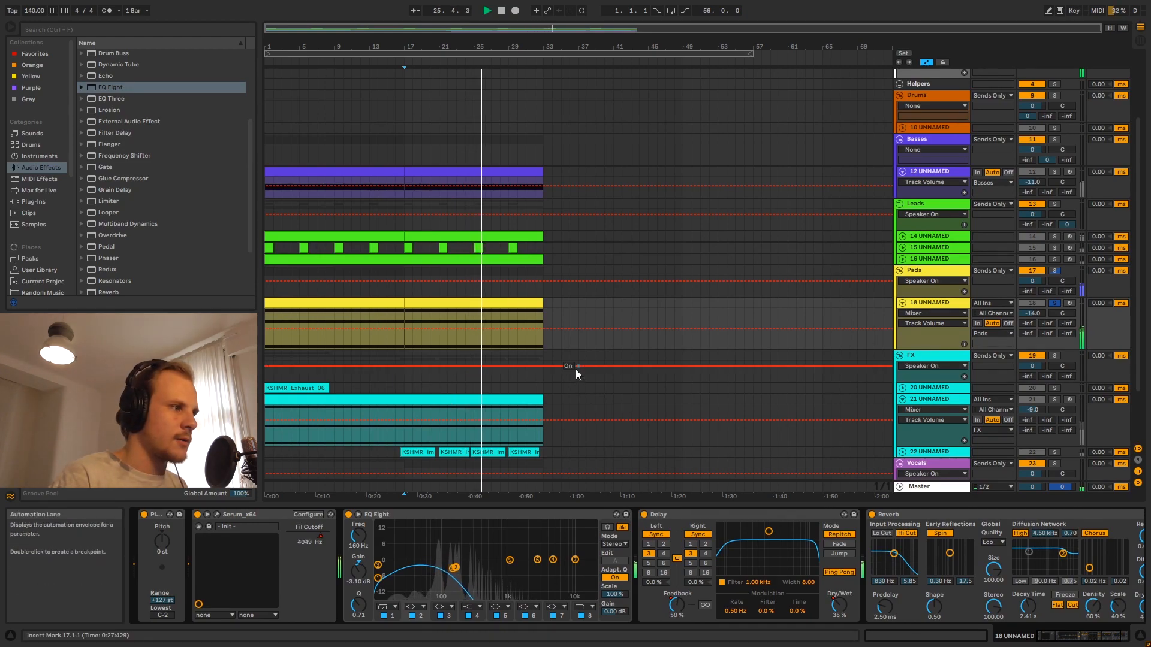
{"action": "left_click", "coordinate": [957, 304]}
{"action": "key", "text": "space"}
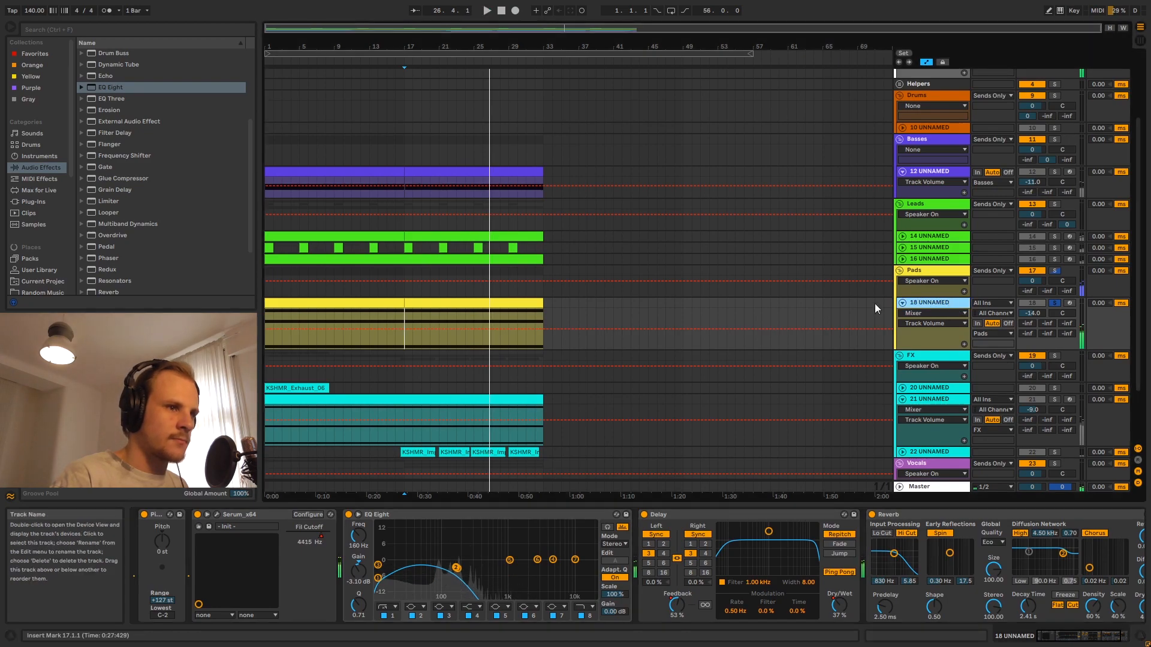
{"action": "left_click", "coordinate": [1056, 305]}
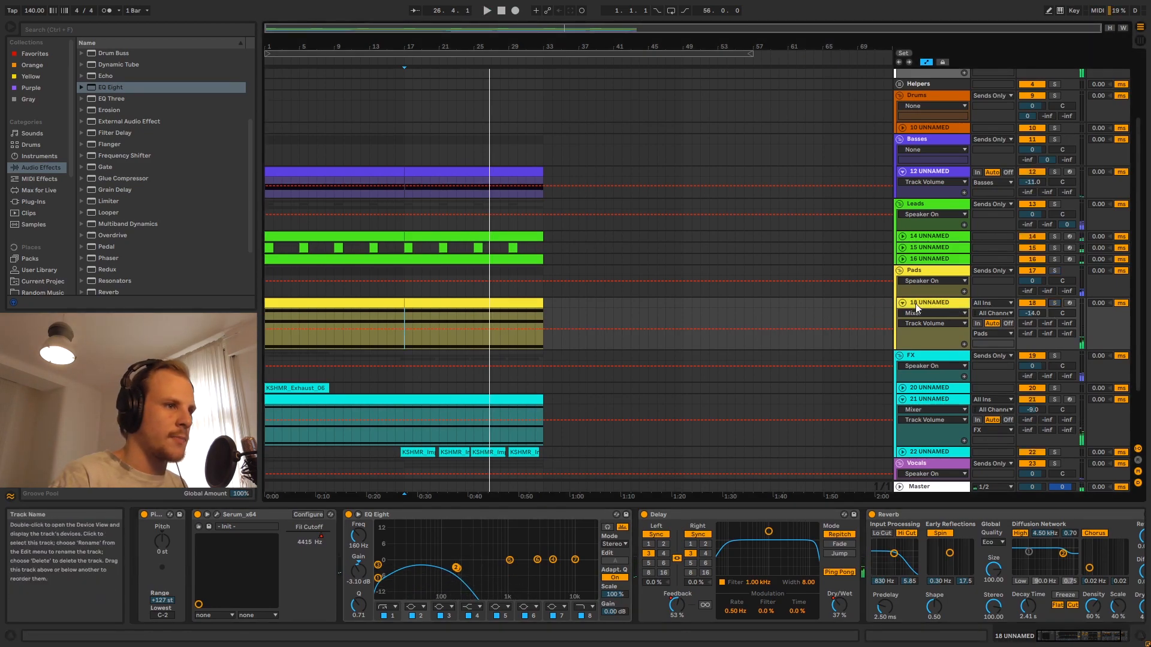
{"action": "left_click", "coordinate": [905, 304]}
Solo FX track 21, play it from bar 17, and set band 1 of its EQ Eight to 71.1 Hz with Q 5.23
{"action": "left_click", "coordinate": [929, 358]}
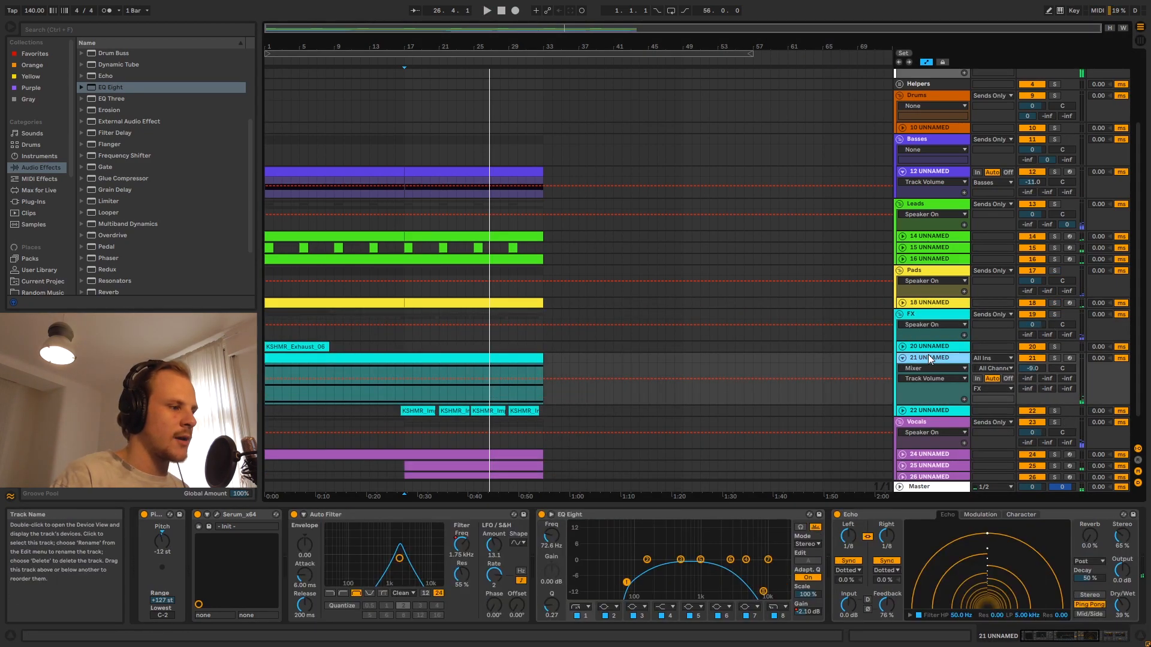
{"action": "left_click", "coordinate": [1055, 358]}
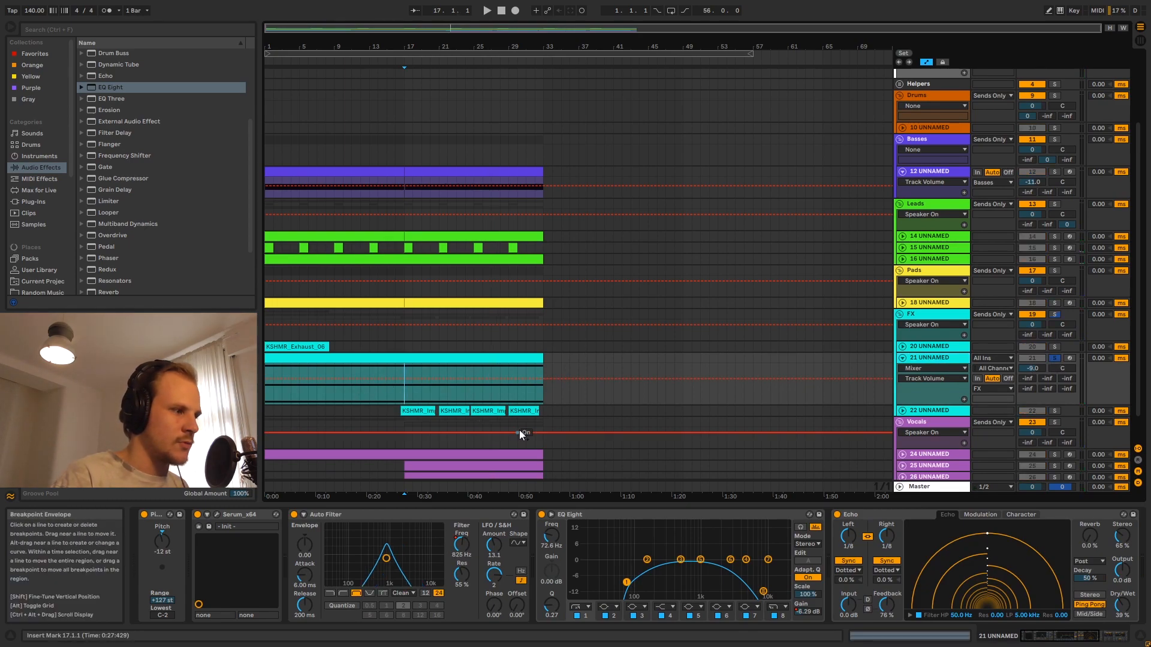
{"action": "key", "text": "space"}
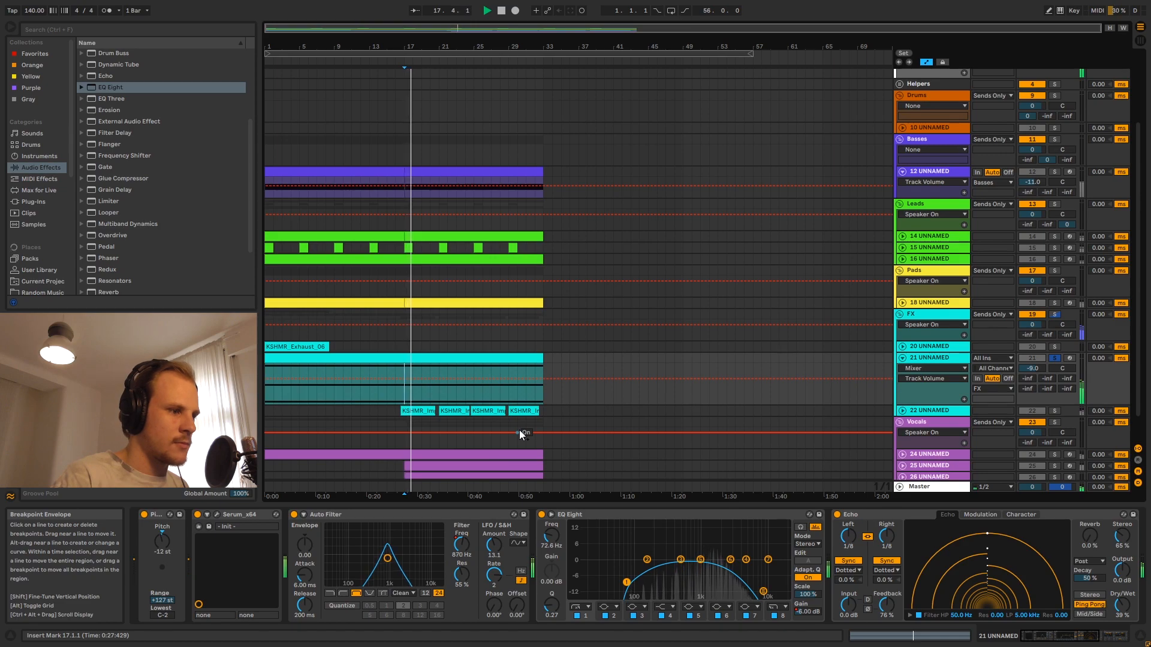
{"action": "left_click_drag", "start_coordinate": [627, 583], "coordinate": [626, 561]}
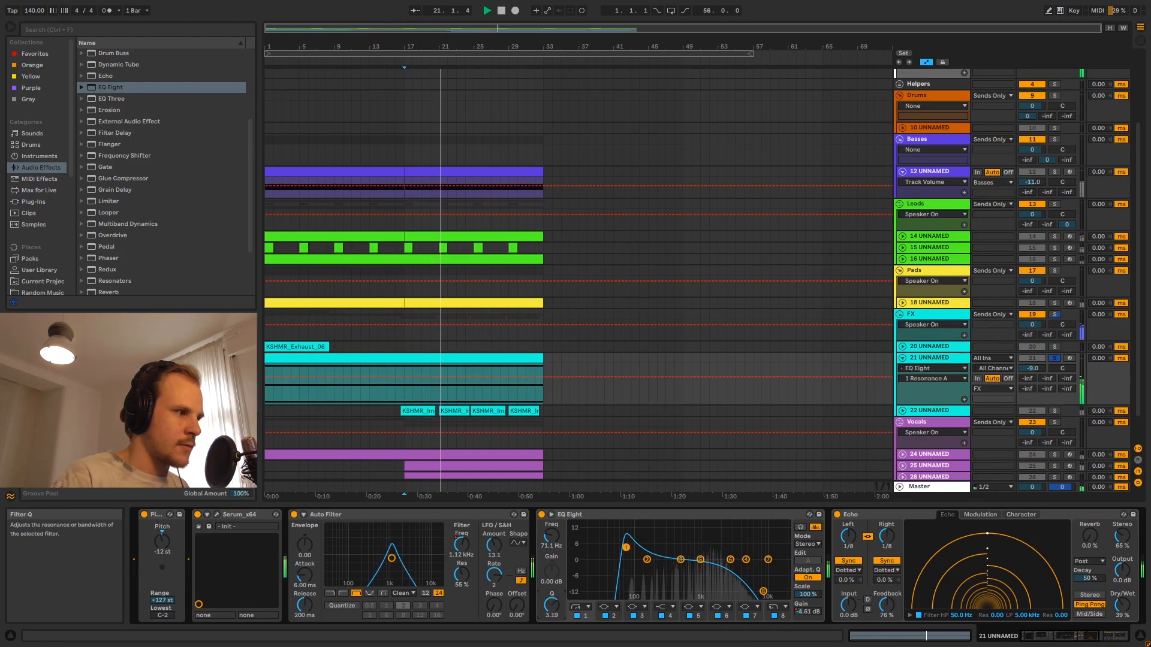
{"action": "left_click_drag", "start_coordinate": [554, 611], "coordinate": [554, 590]}
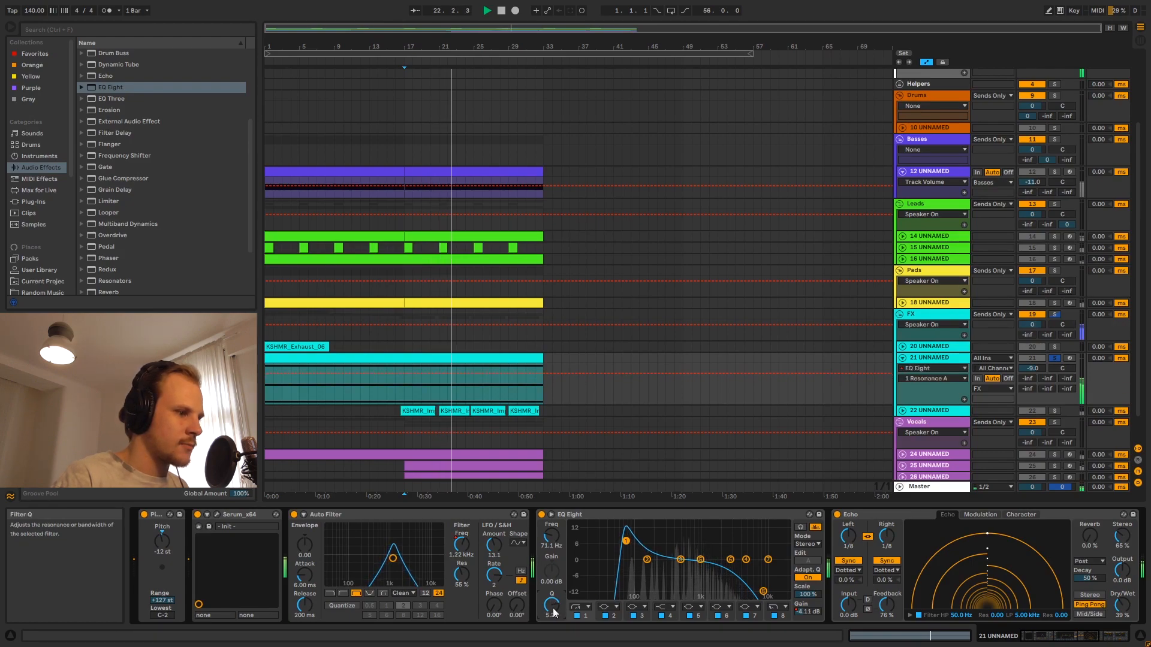
Stop playback and shape track 21's EQ Eight band 1 resonance automation to peak at bar 25, falling off toward bars 17 and 33
{"action": "left_click", "coordinate": [406, 375]}
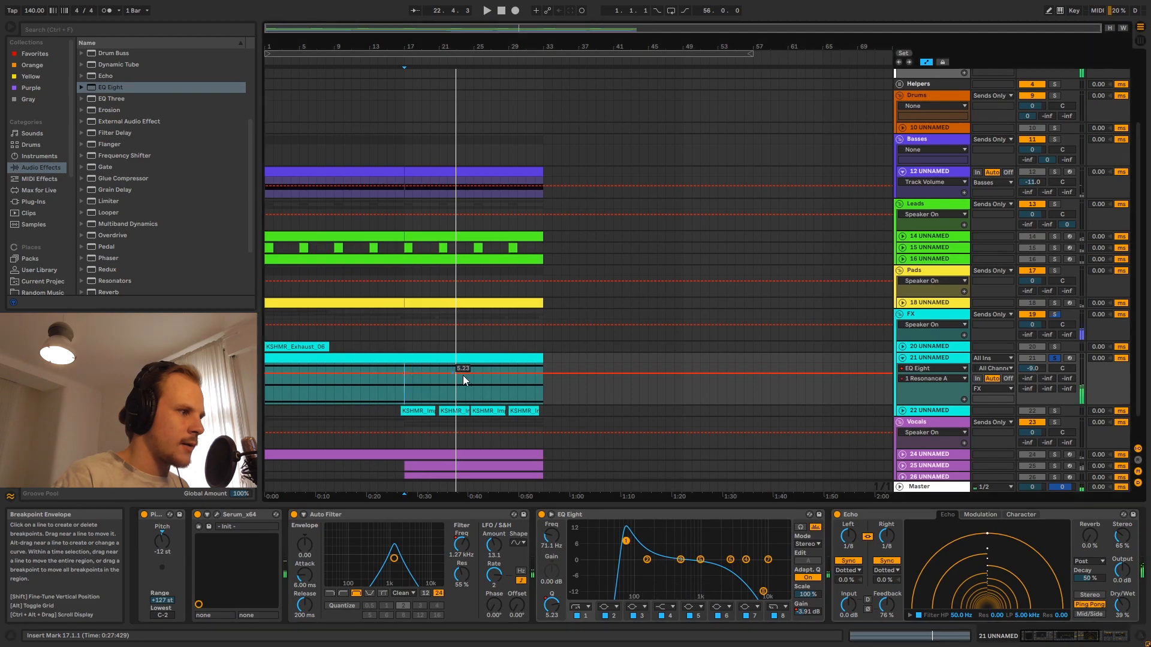
{"action": "left_click", "coordinate": [476, 393]}
{"action": "left_click_drag", "start_coordinate": [545, 375], "coordinate": [545, 387]}
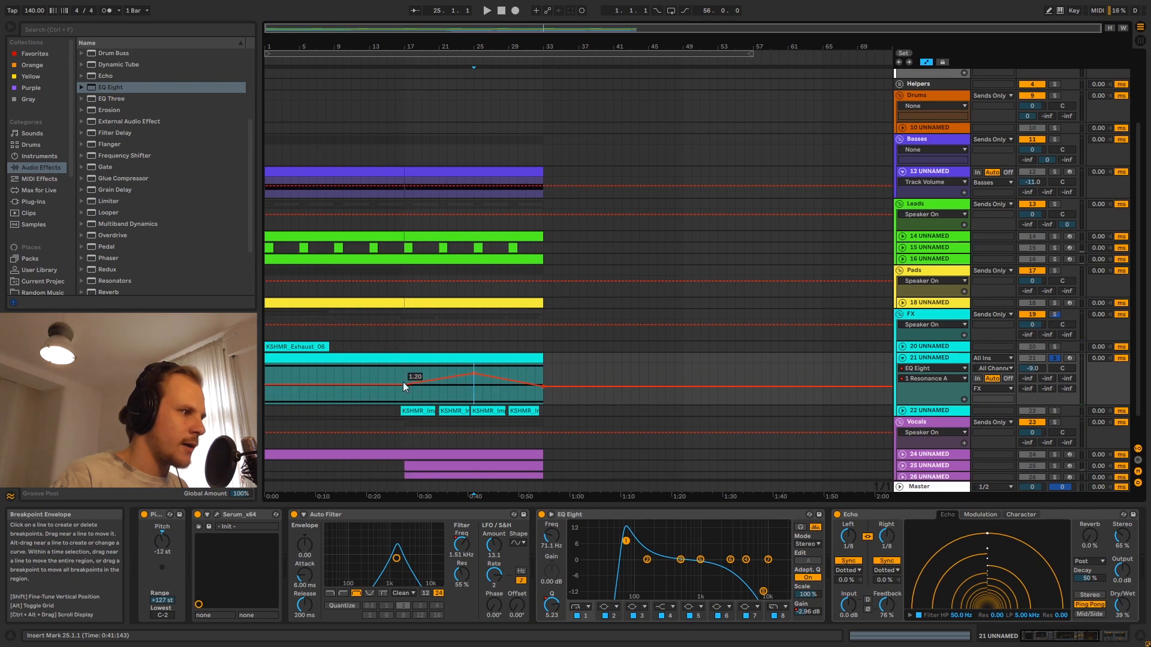
{"action": "left_click_drag", "start_coordinate": [402, 386], "coordinate": [403, 390]}
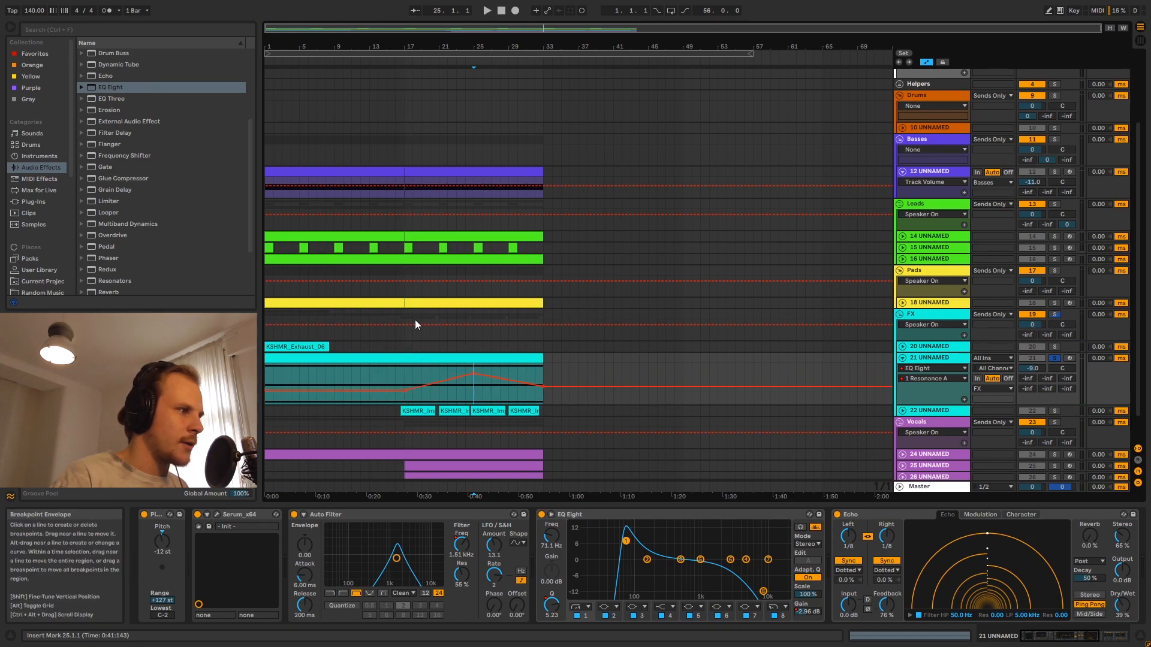
Solo Pads track 18 and play it briefly from bar 17 to check its frequency spectrum
{"action": "left_click", "coordinate": [421, 304]}
{"action": "left_click", "coordinate": [1054, 302]}
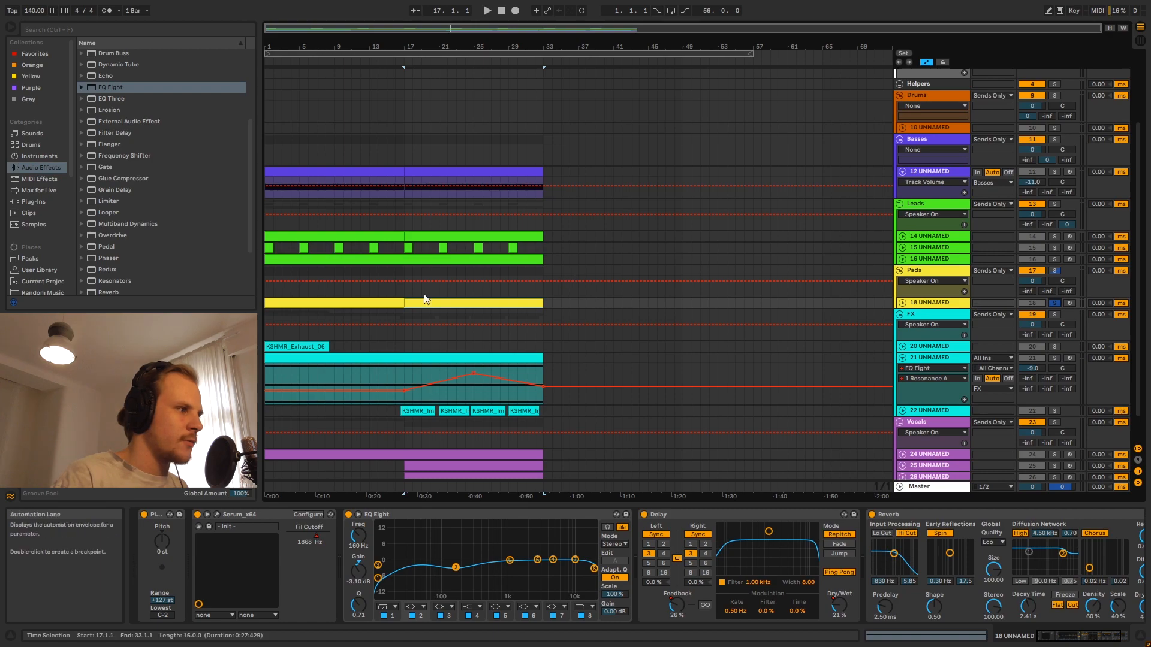
{"action": "key", "text": "space"}
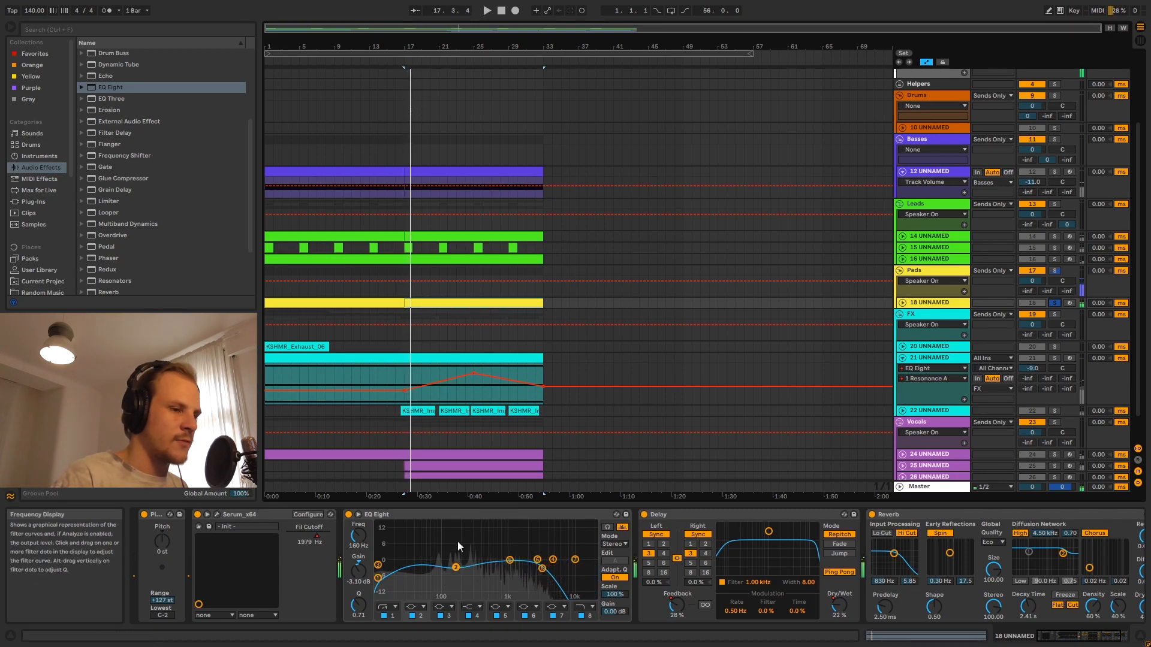
{"action": "left_click", "coordinate": [465, 295]}
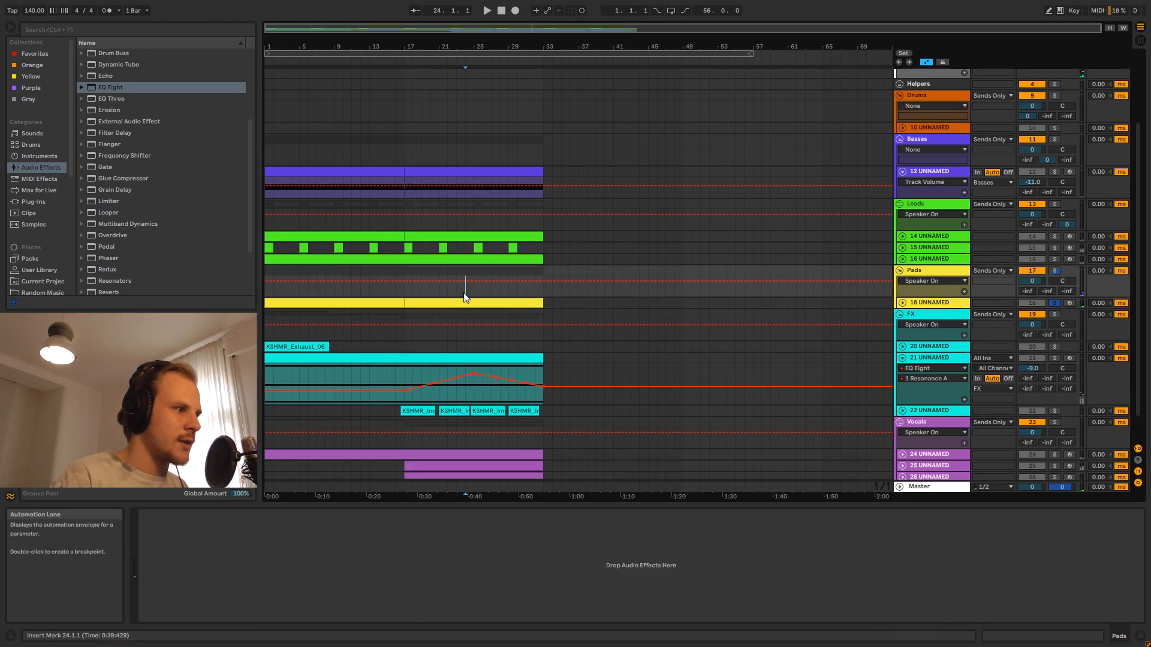
Solo FX track 21, select bar 24 in its automation lane, and play it to hear the resonance peak
{"action": "left_click", "coordinate": [954, 359]}
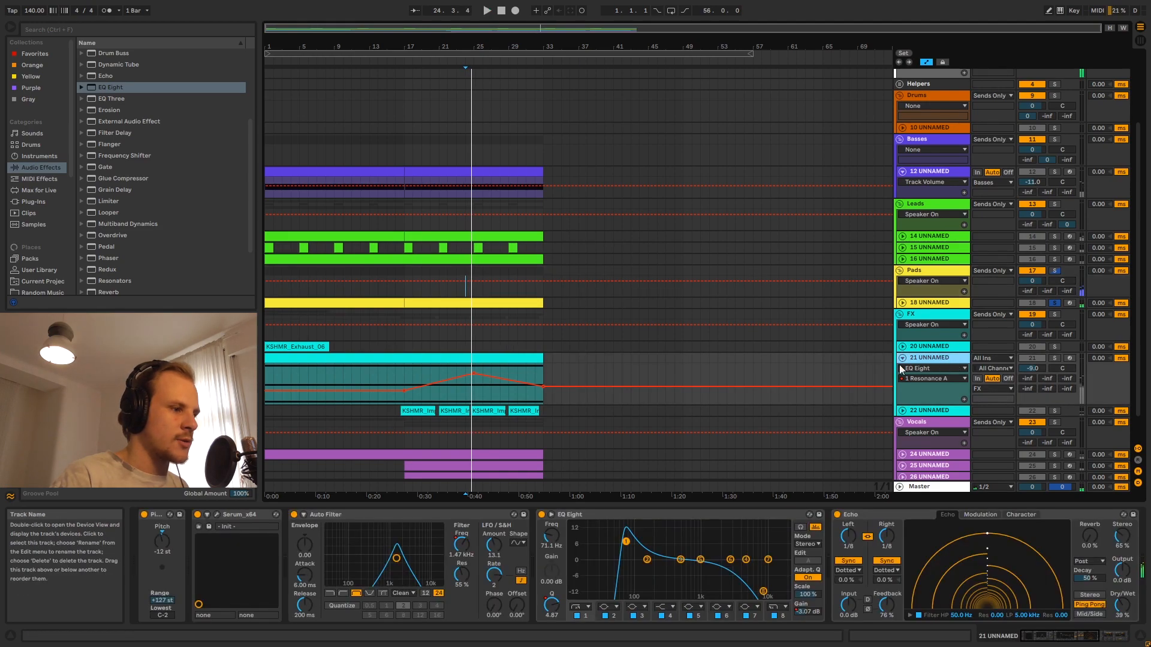
{"action": "left_click", "coordinate": [1055, 358]}
{"action": "left_click", "coordinate": [465, 387]}
{"action": "left_click_drag", "start_coordinate": [465, 386], "coordinate": [473, 386]}
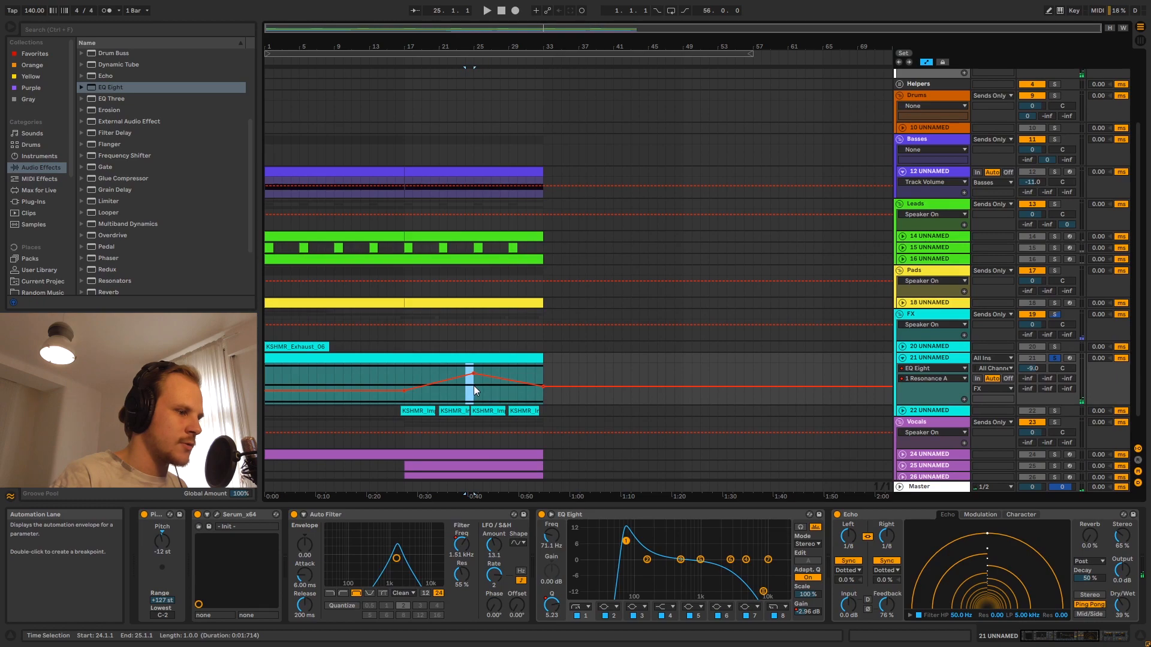
{"action": "key", "text": "space"}
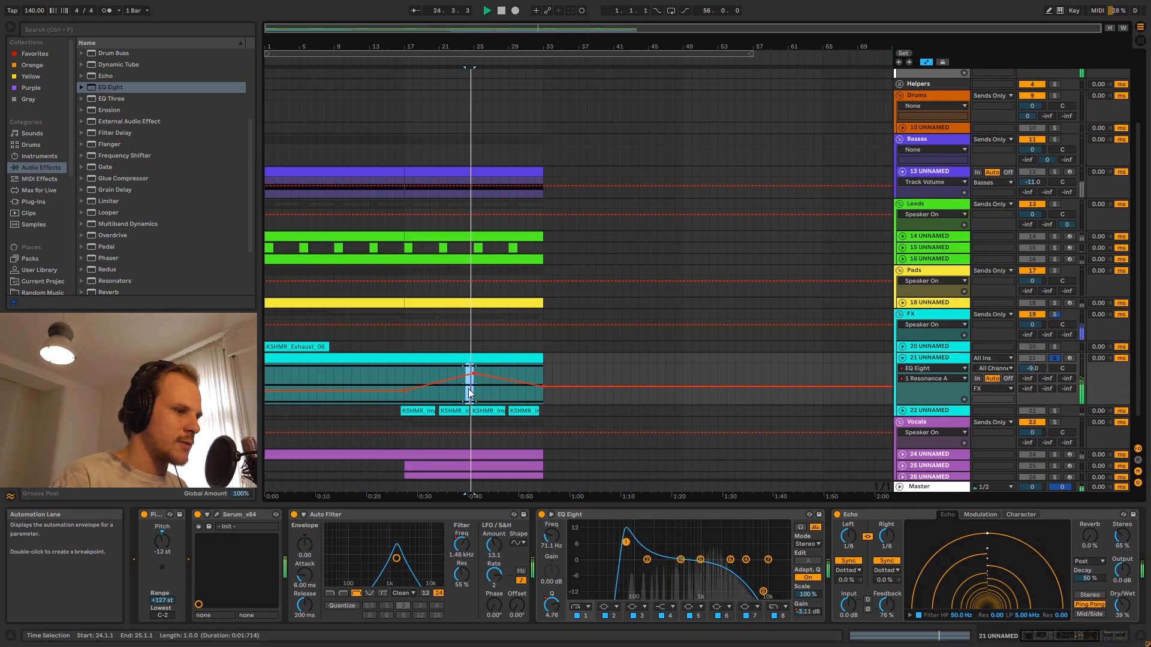
Repeat track 21's resonance automation curve over bars 1 to 17, delete the duplicated content from bars 33 to 49, and fold the track
{"action": "key", "text": "space"}
{"action": "left_click_drag", "start_coordinate": [409, 382], "coordinate": [266, 374]}
{"action": "key", "text": "ctrl+d"}
{"action": "left_click_drag", "start_coordinate": [547, 372], "coordinate": [684, 383]}
{"action": "key", "text": "Delete"}
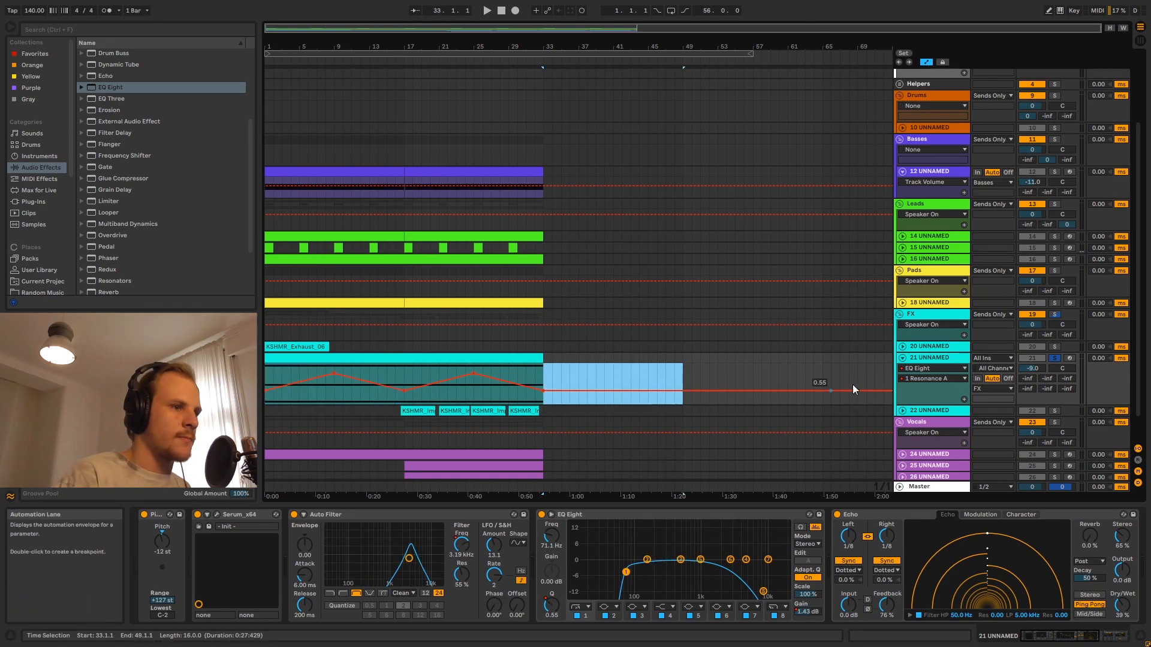
{"action": "left_click", "coordinate": [902, 358]}
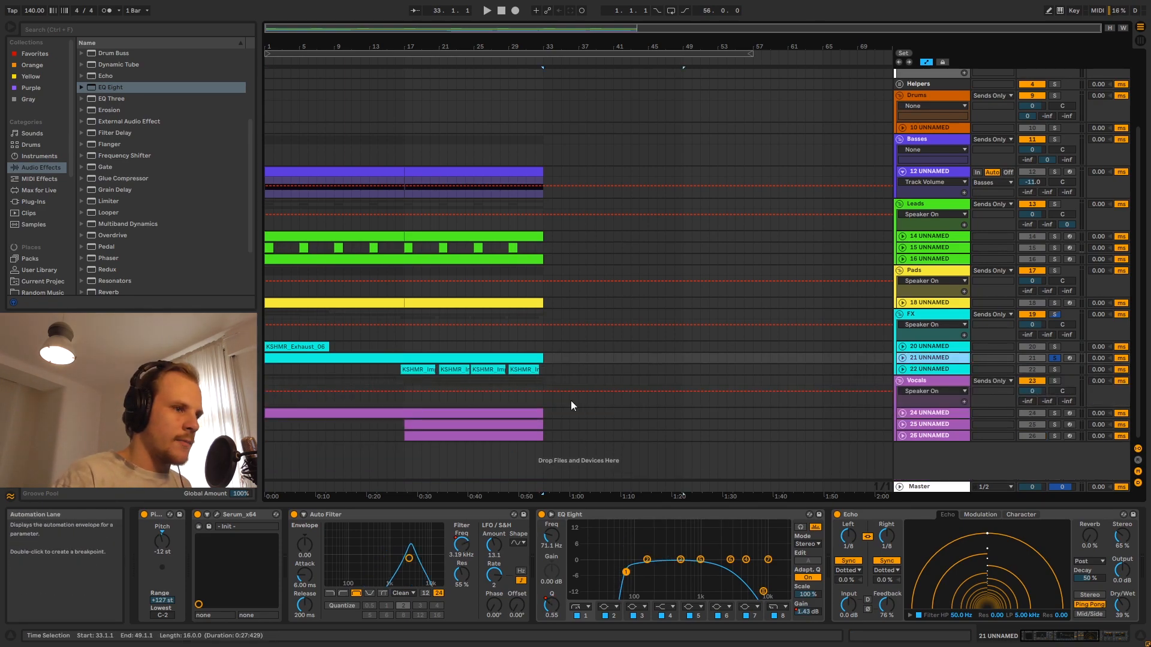
Examine the existing EQ and effect devices on FX track 22 and Vocals track 24, folding each track again
{"action": "left_click", "coordinate": [928, 370]}
{"action": "left_click", "coordinate": [902, 369]}
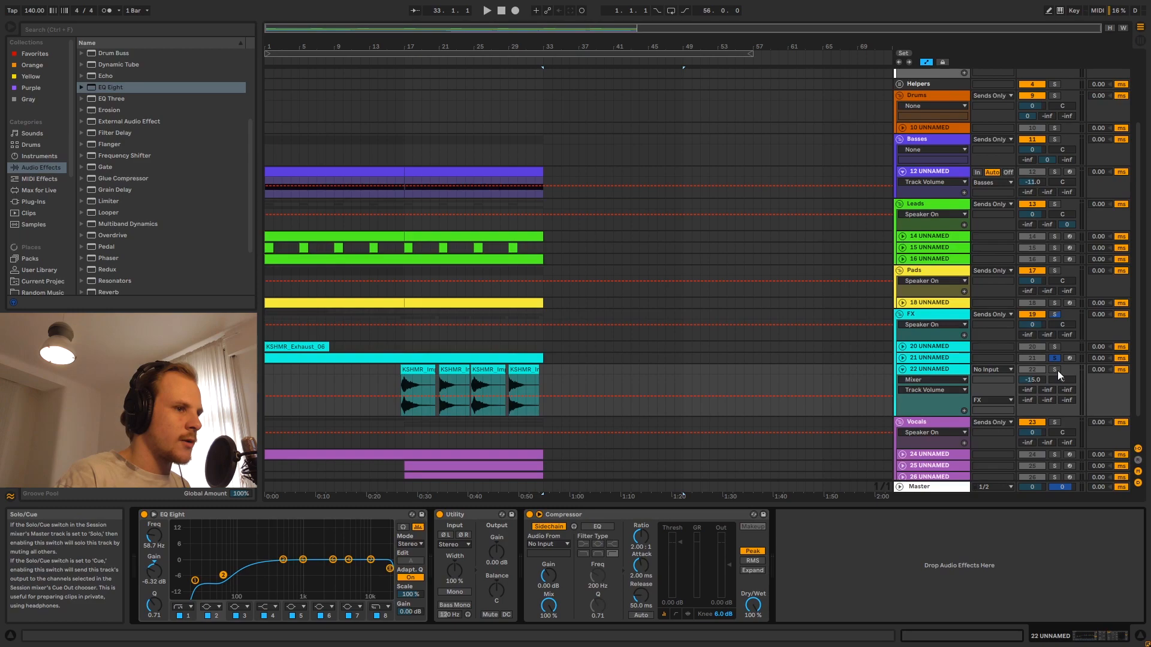
{"action": "left_click", "coordinate": [903, 370]}
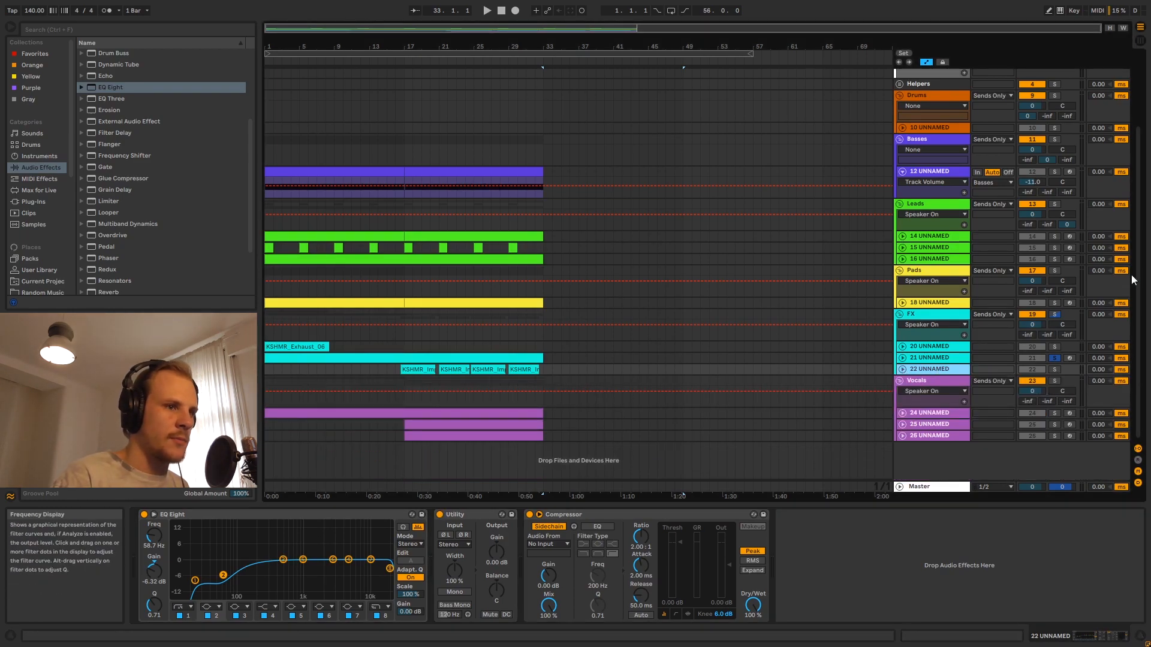
{"action": "left_click", "coordinate": [902, 413]}
{"action": "left_click", "coordinate": [933, 413]}
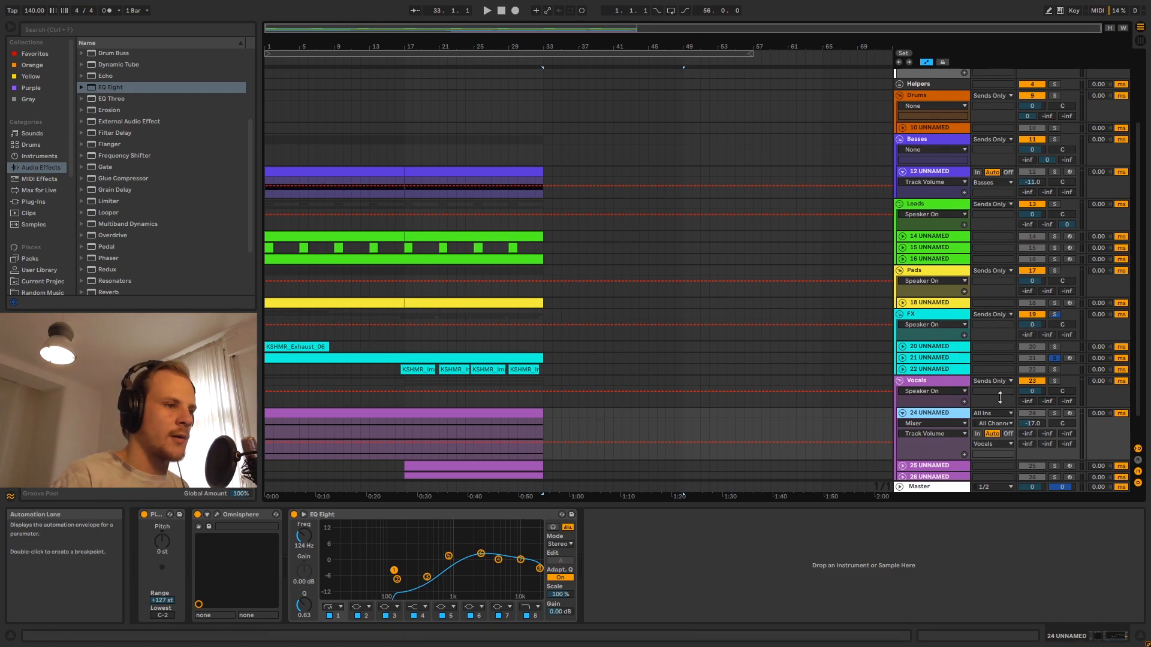
{"action": "left_click", "coordinate": [903, 413]}
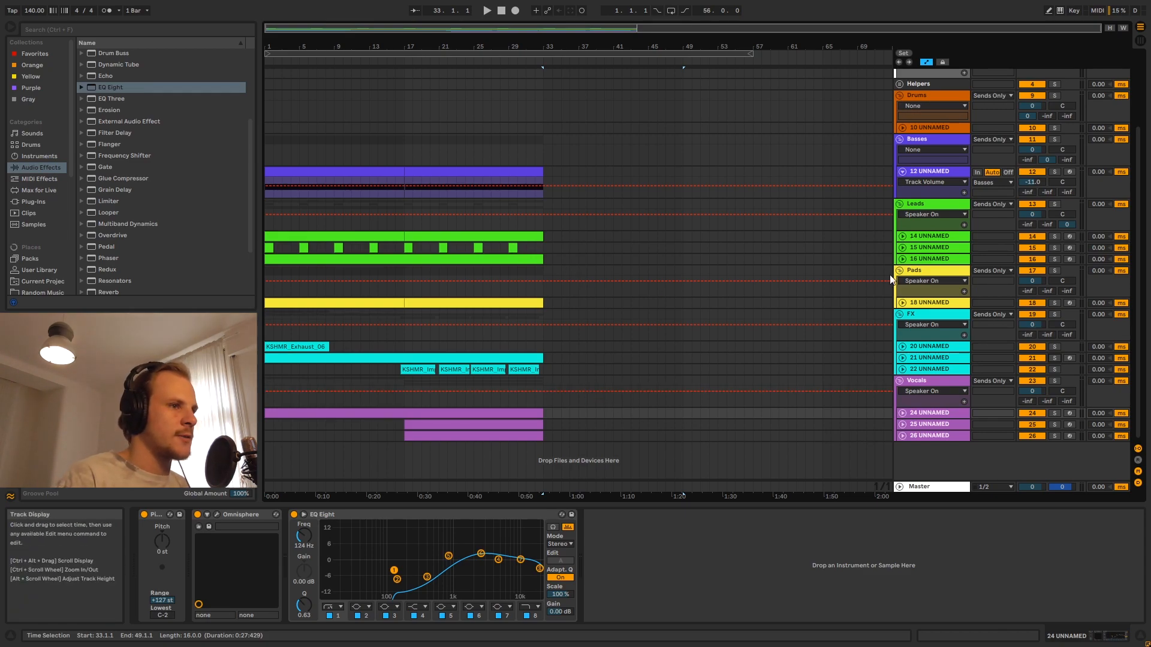
Unfold and solo Leads track 15, select its clip at bar 17, and play it briefly
{"action": "left_click", "coordinate": [929, 258]}
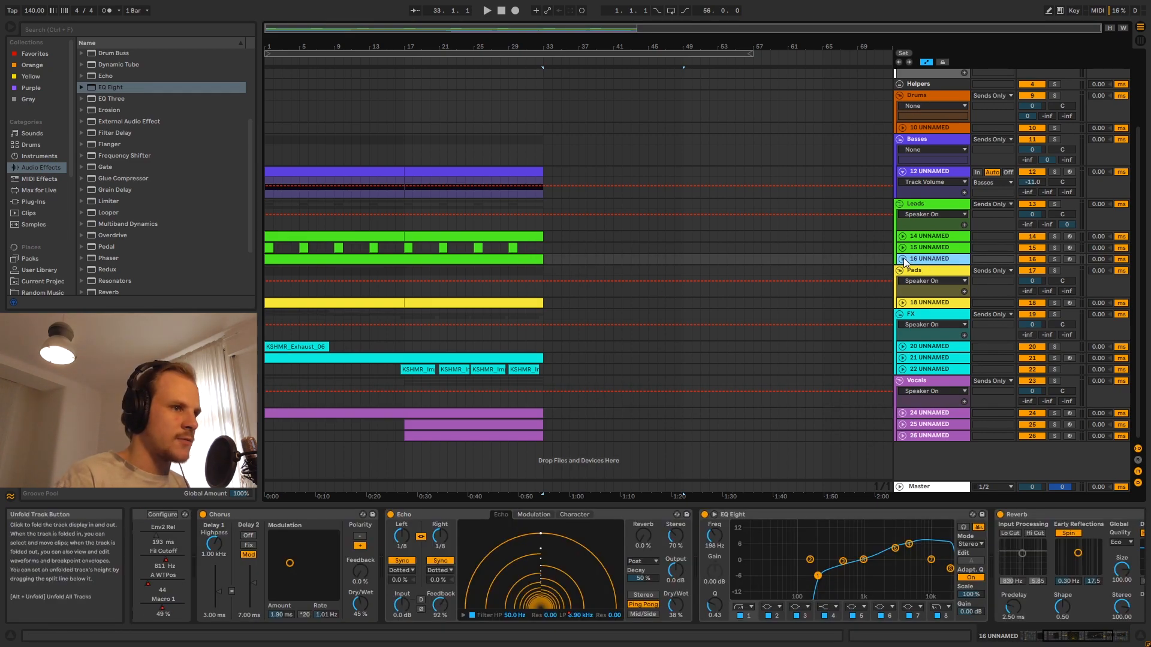
{"action": "left_click", "coordinate": [903, 247]}
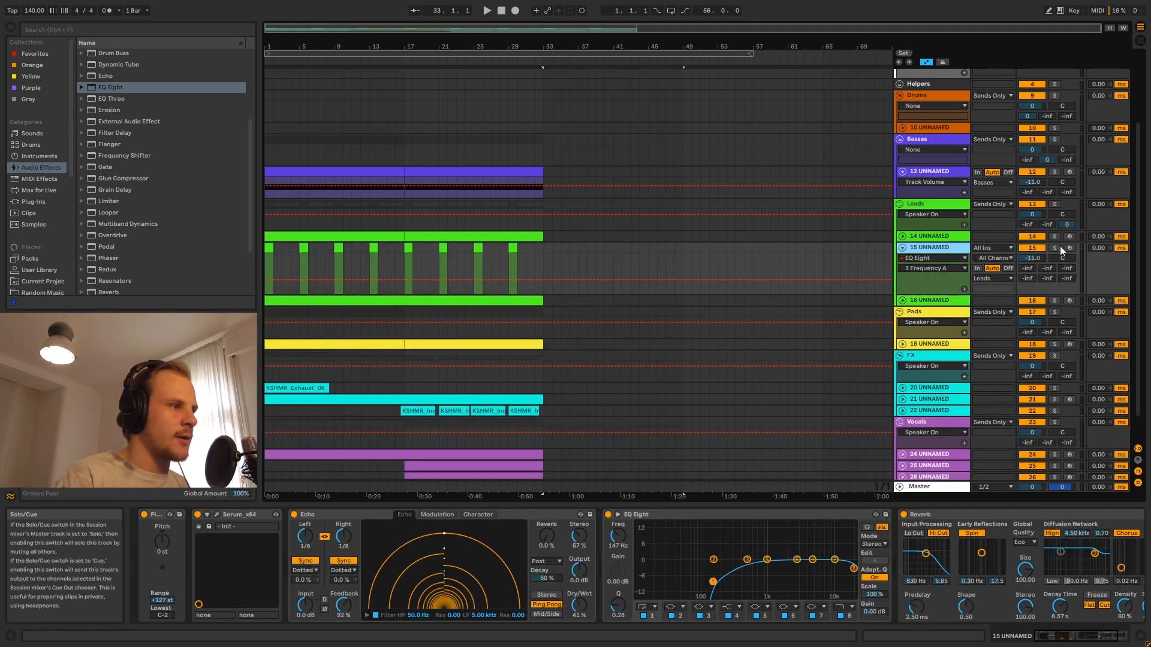
{"action": "left_click", "coordinate": [1054, 248]}
{"action": "left_click", "coordinate": [406, 248]}
{"action": "left_click", "coordinate": [408, 248]}
{"action": "key", "text": "space"}
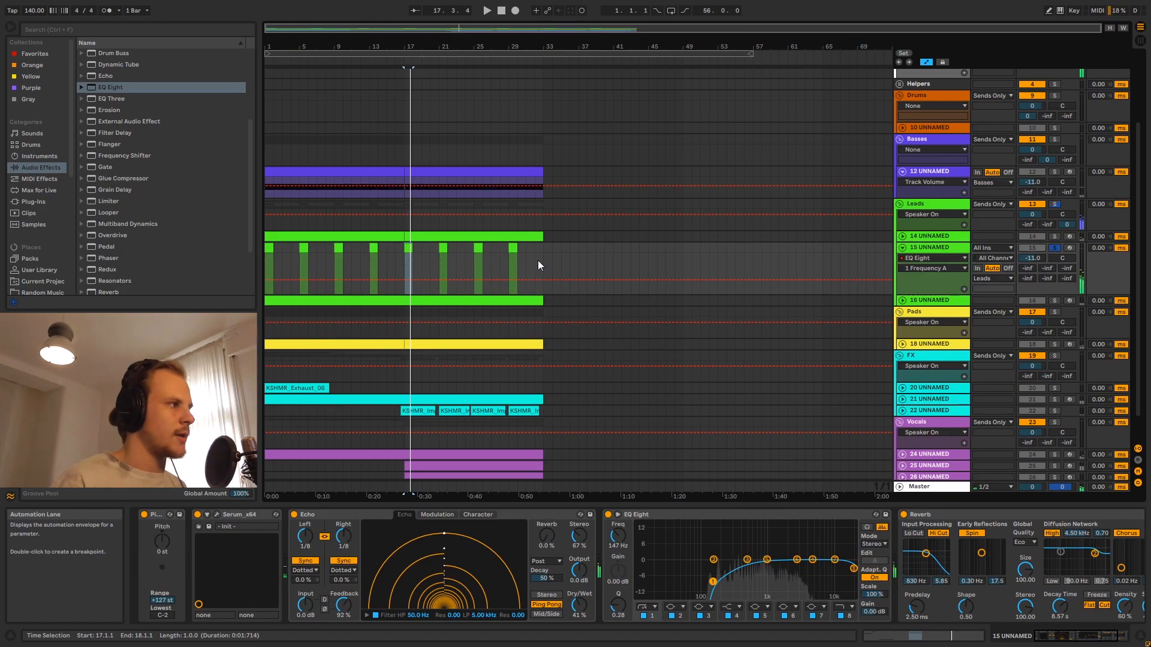
Find Melda's Stereo plug-ins and insert MStereoGenerator between Serum and Echo on Leads track 15
{"action": "left_click", "coordinate": [40, 202]}
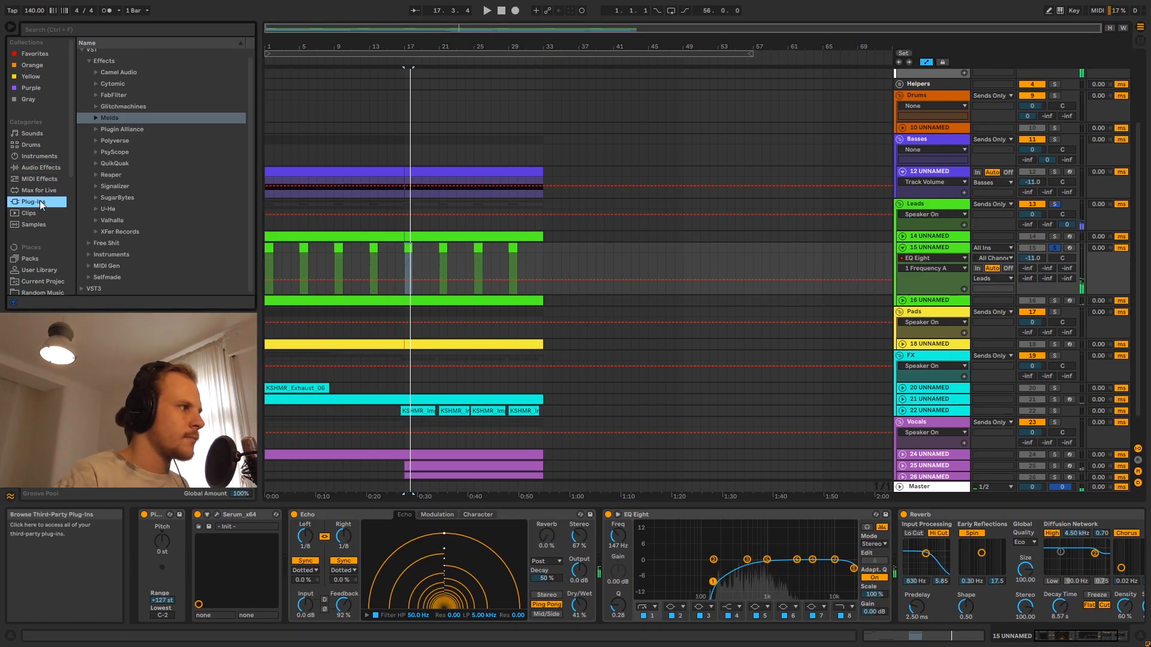
{"action": "left_click", "coordinate": [95, 120]}
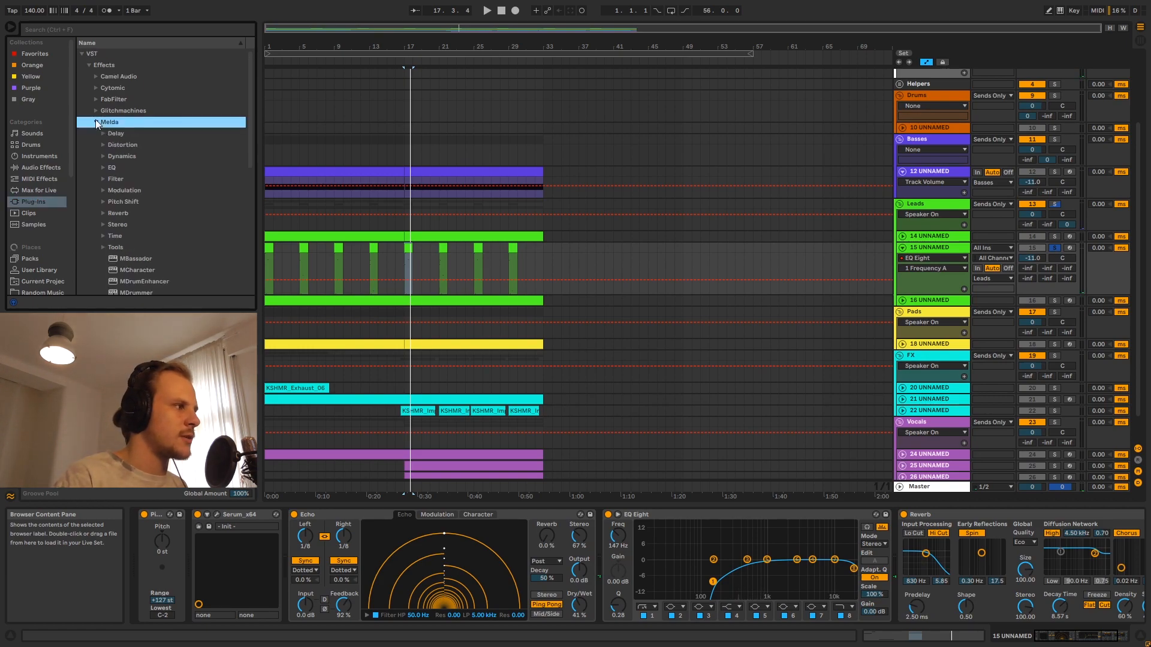
{"action": "scroll", "coordinate": [145, 202], "scroll_direction": "down", "scroll_amount": 1}
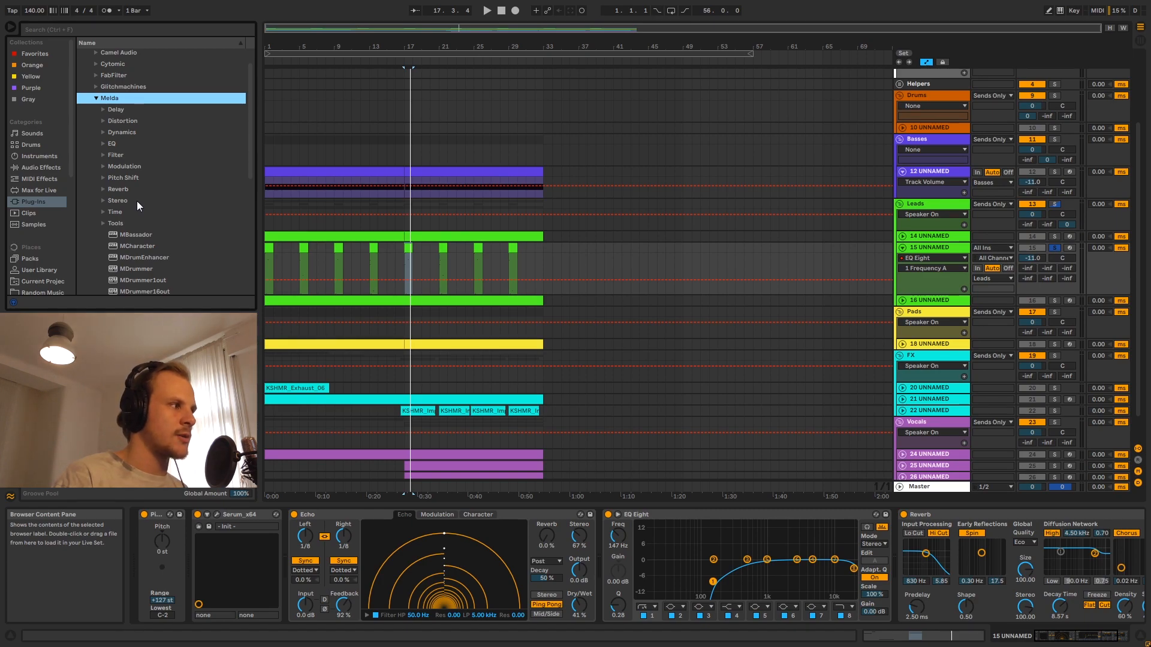
{"action": "left_click", "coordinate": [103, 200]}
{"action": "scroll", "coordinate": [129, 192], "scroll_direction": "down", "scroll_amount": 3}
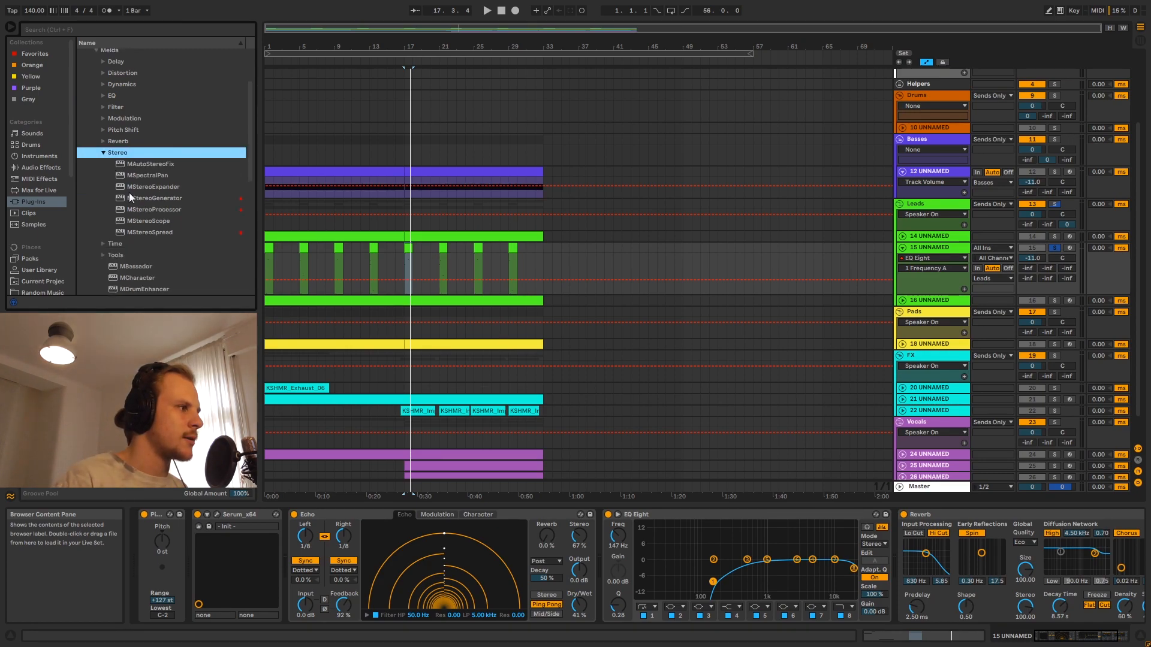
{"action": "left_click_drag", "start_coordinate": [149, 186], "coordinate": [228, 513]}
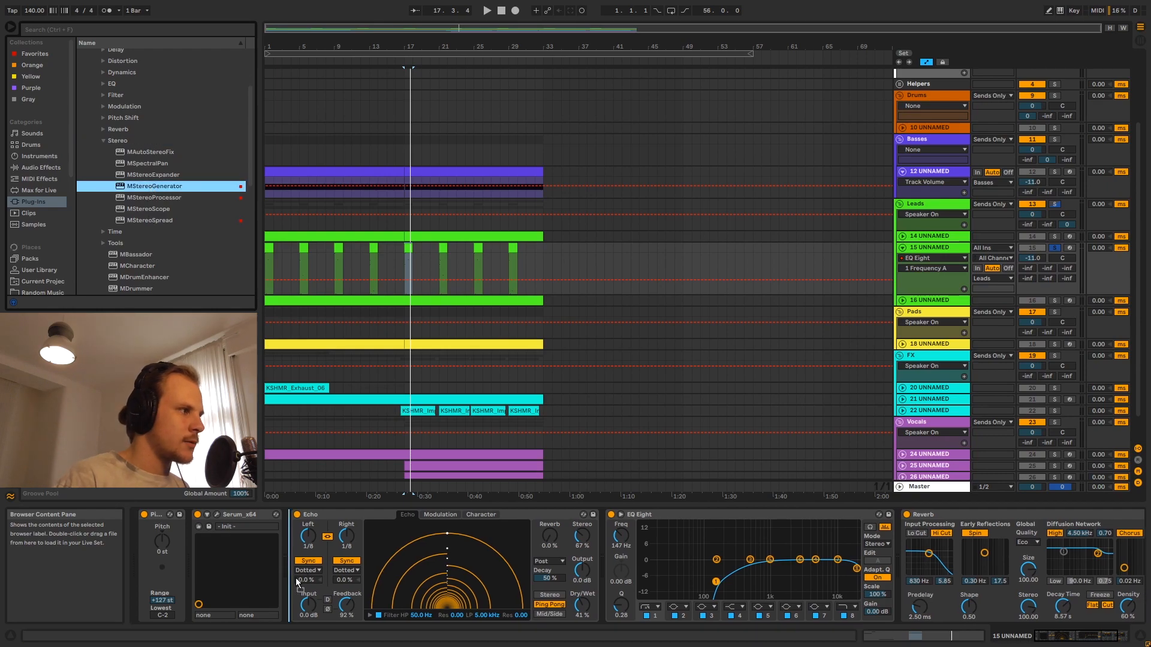
{"action": "left_click_drag", "start_coordinate": [271, 171], "coordinate": [623, 225]}
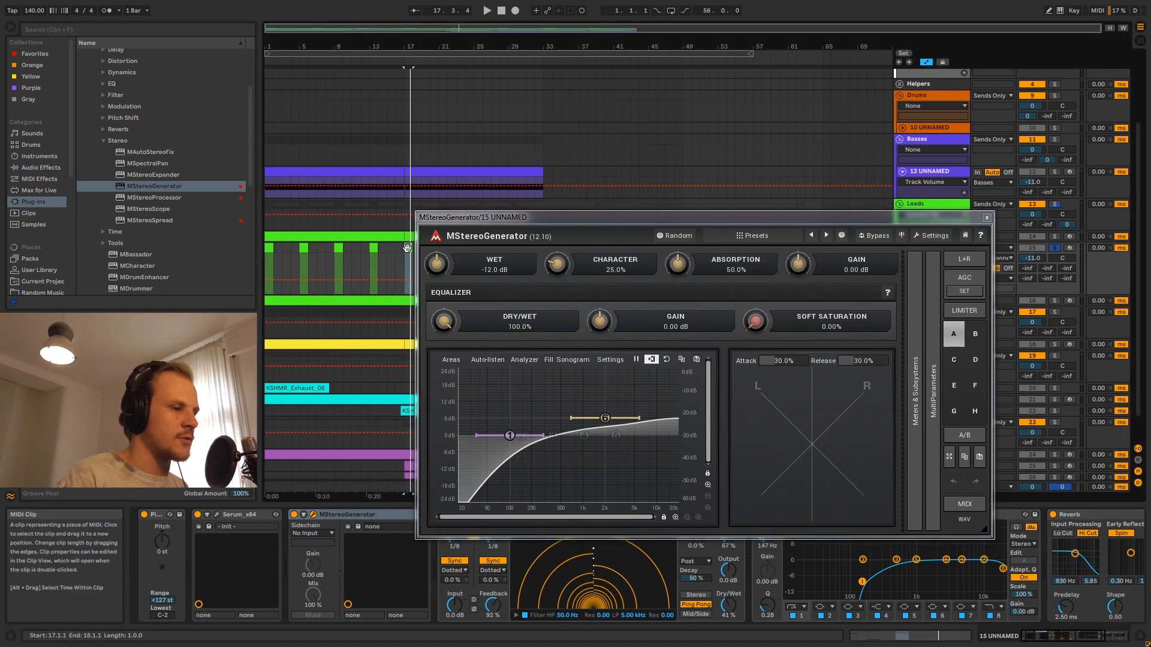
Set MStereoGenerator's Wet level to -8.30 dB while playing track 15, and close the plug-in window
{"action": "key", "text": "space"}
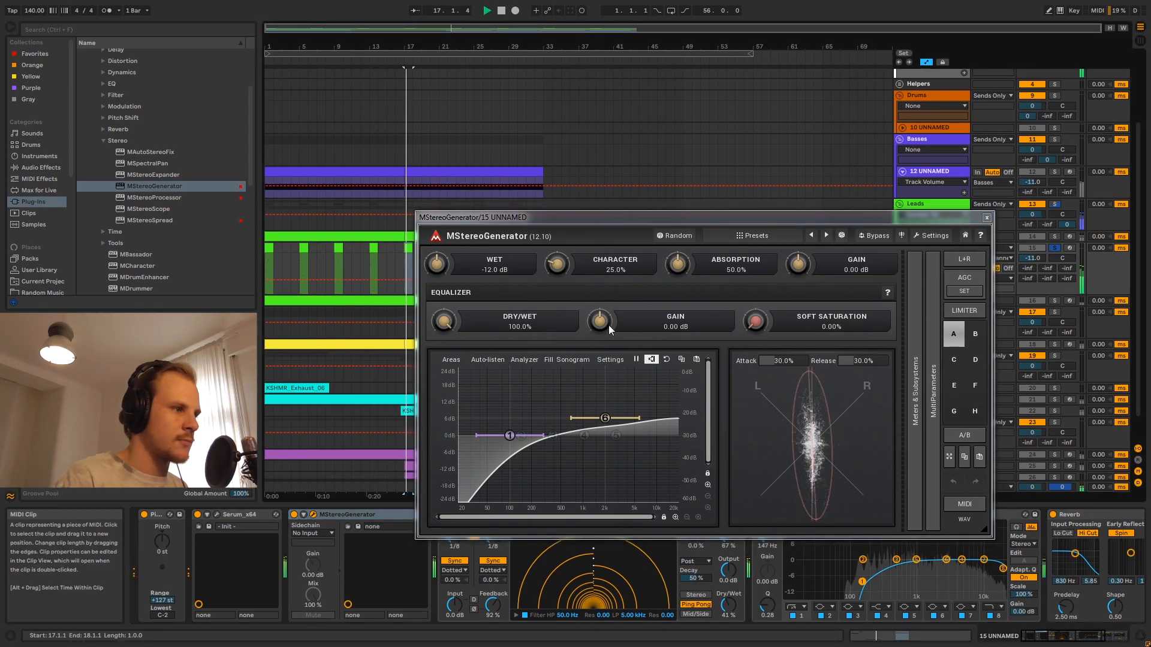
{"action": "left_click_drag", "start_coordinate": [441, 265], "coordinate": [438, 261]}
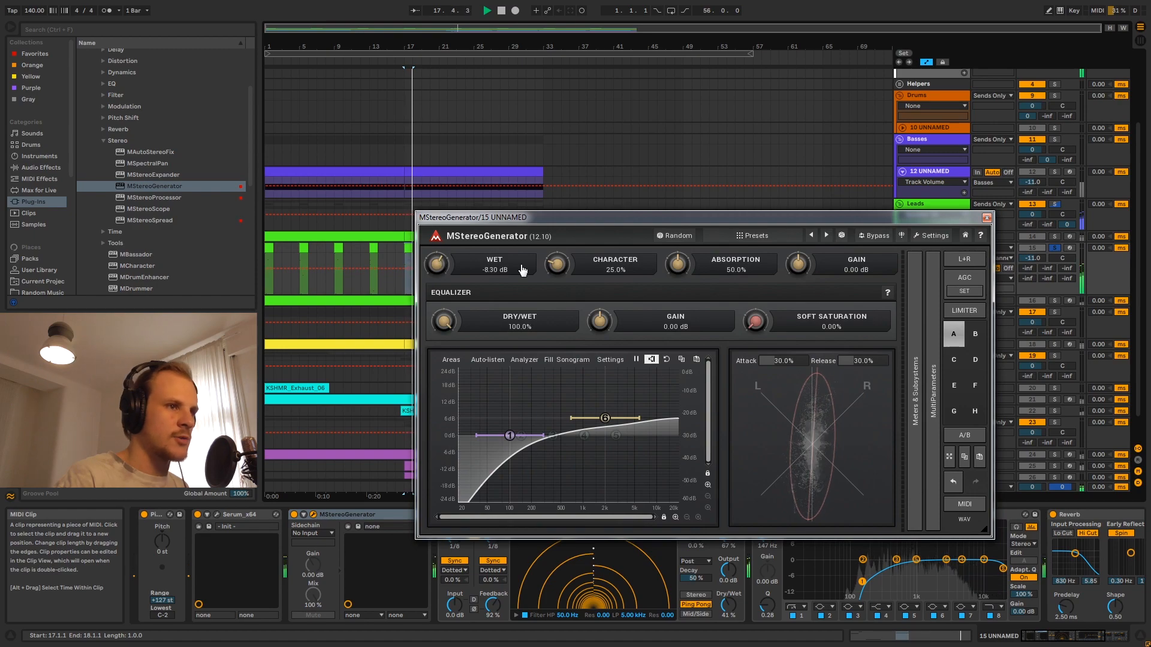
{"action": "left_click", "coordinate": [987, 218]}
{"action": "key", "text": "space"}
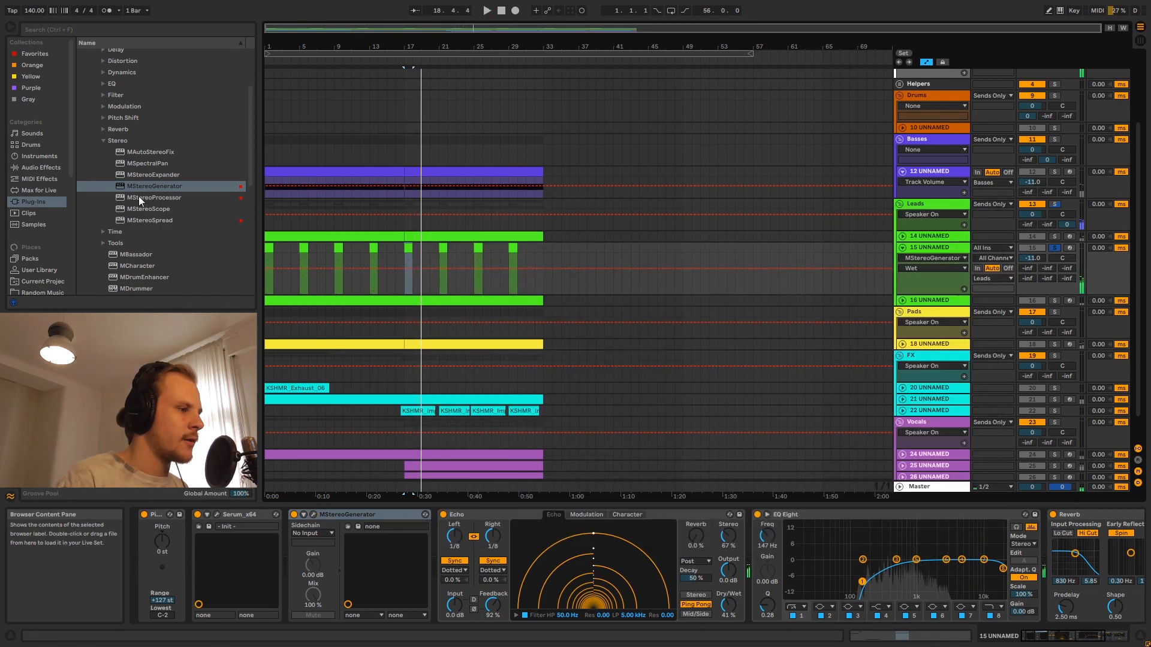
Insert MStereoProcessor after MStereoGenerator and set widening to -40.8% Bass, -19.2% Low-Mid, 15.6% High-Mid and 37.2% High
{"action": "left_click_drag", "start_coordinate": [139, 197], "coordinate": [389, 548]}
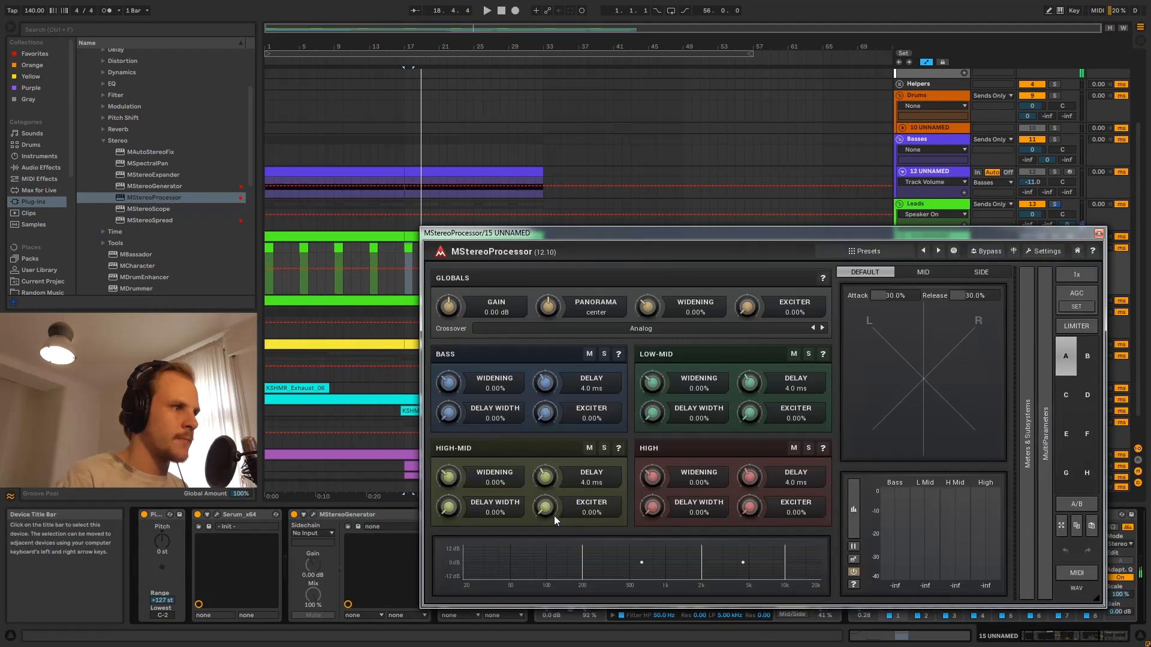
{"action": "left_click_drag", "start_coordinate": [620, 232], "coordinate": [563, 178]}
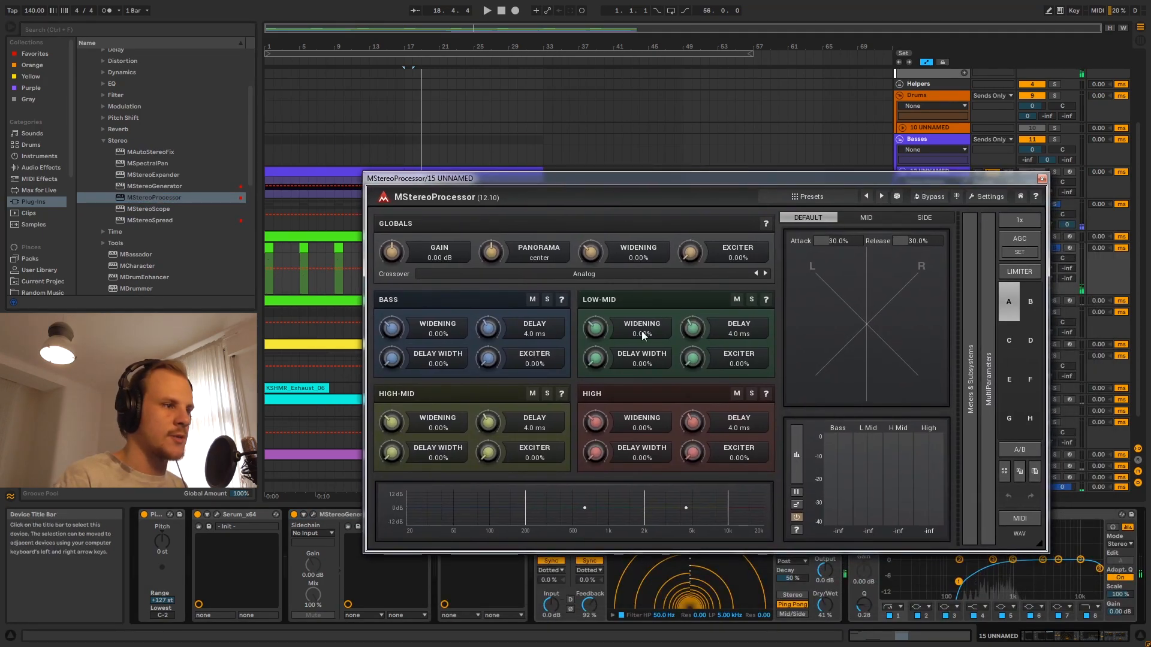
{"action": "left_click_drag", "start_coordinate": [591, 331], "coordinate": [591, 345]}
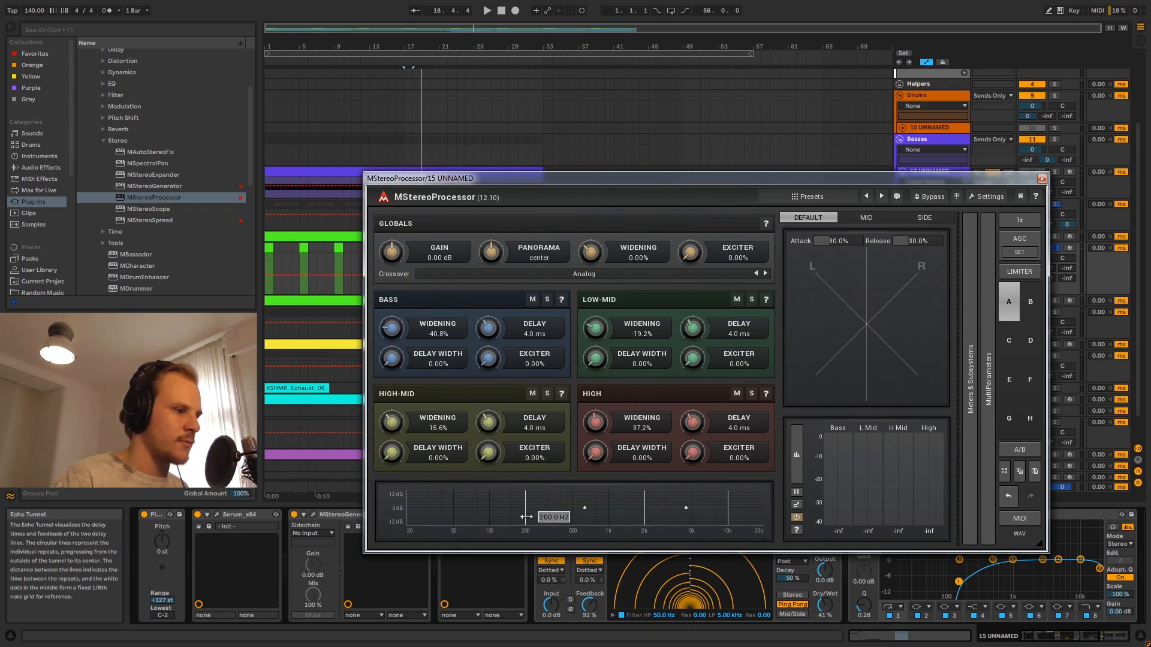
Lower MStereoProcessor's three crossover frequencies slightly while playing the lead, with the highest at about 8 kHz
{"action": "left_click_drag", "start_coordinate": [525, 516], "coordinate": [517, 516]}
{"action": "key", "text": "space"}
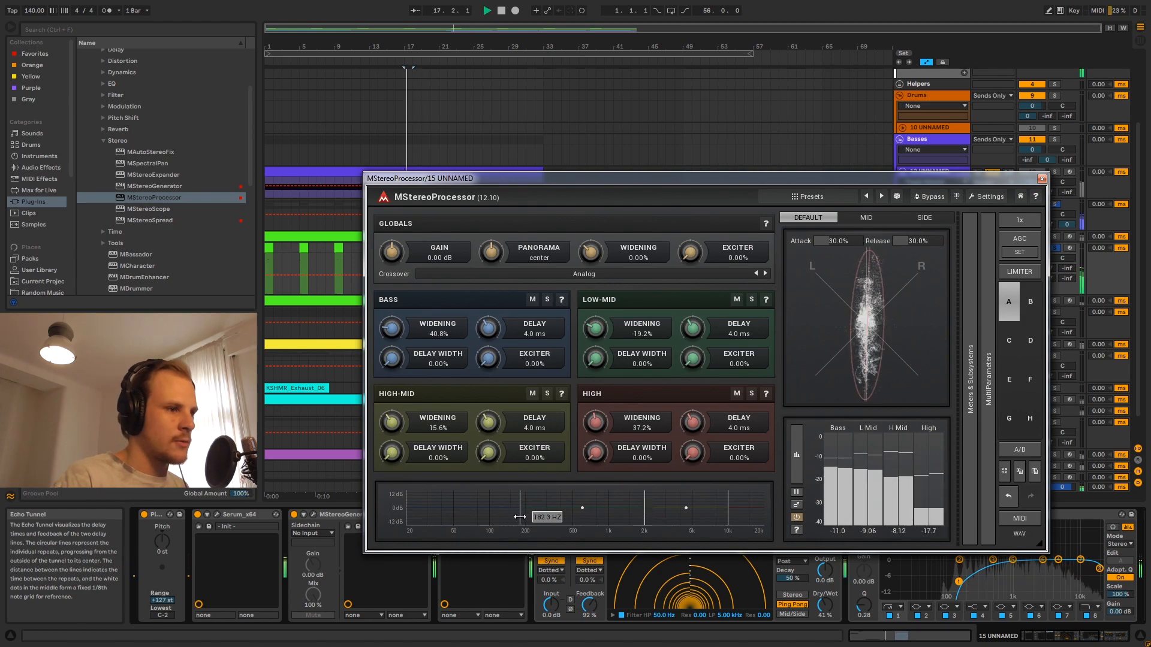
{"action": "left_click_drag", "start_coordinate": [642, 516], "coordinate": [625, 516]}
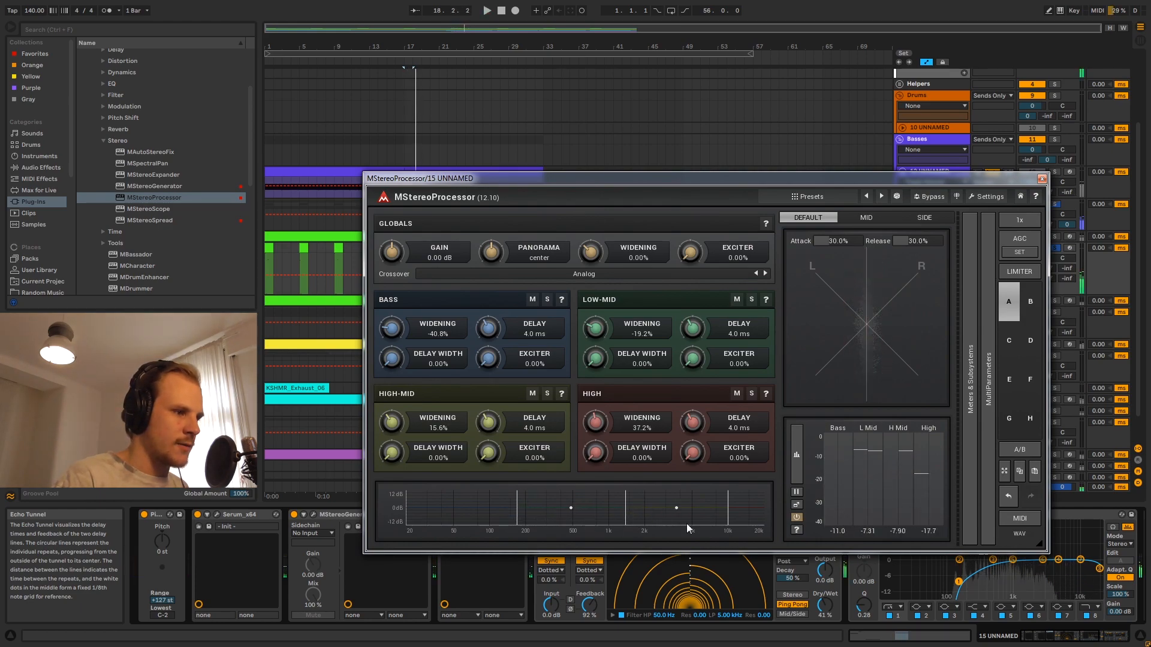
{"action": "left_click_drag", "start_coordinate": [727, 520], "coordinate": [719, 520]}
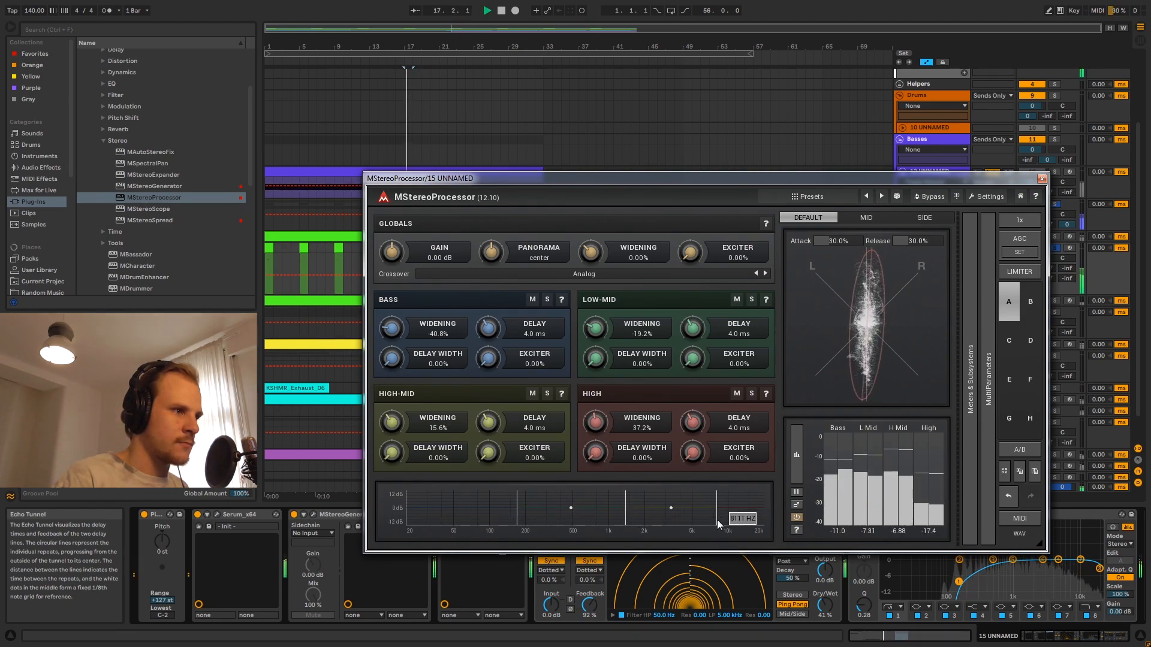
{"action": "key", "text": "space"}
Set MStereoProcessor's global Exciter to 25.6% while playing the lead, and close the plug-in window
{"action": "left_click_drag", "start_coordinate": [689, 252], "coordinate": [690, 250]}
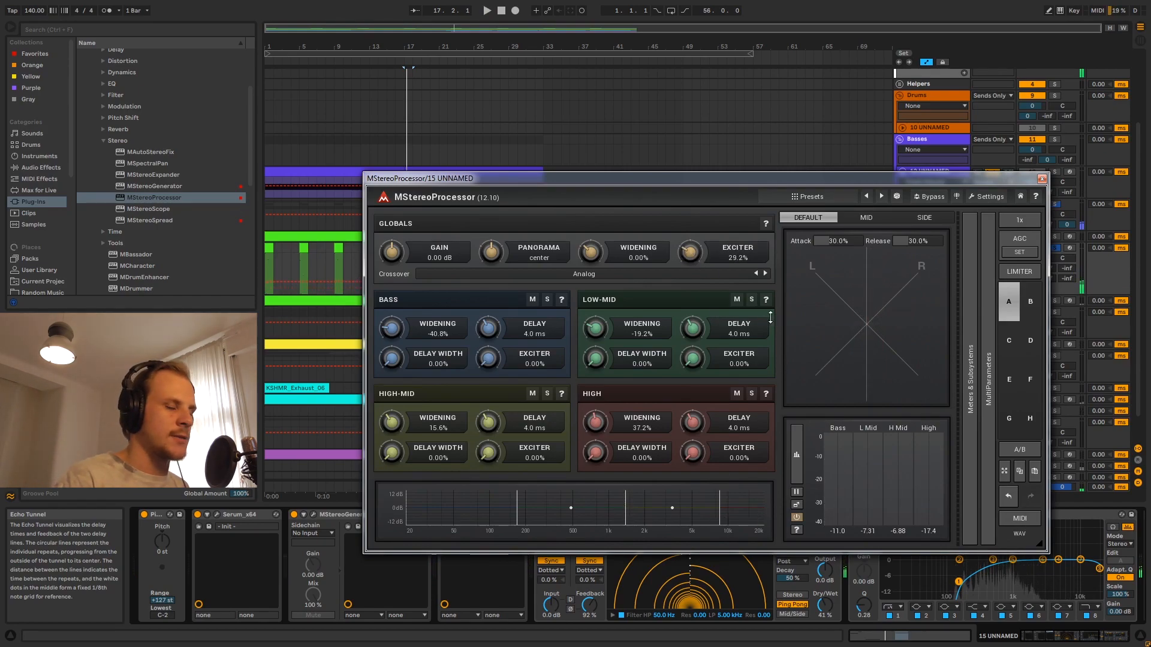
{"action": "key", "text": "space"}
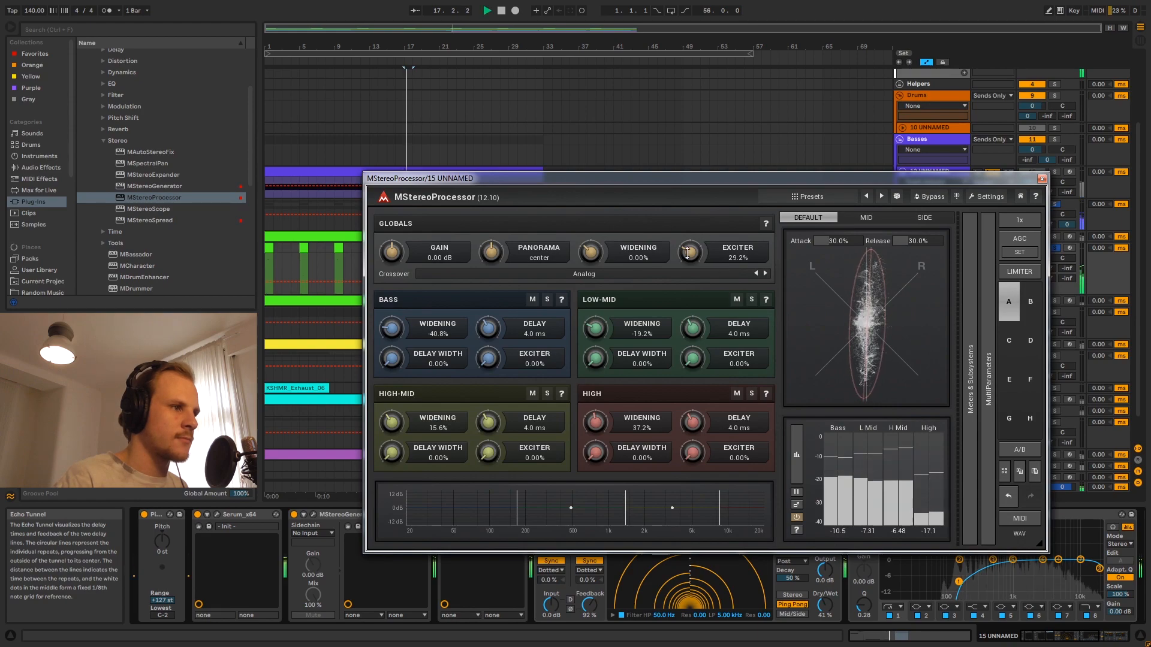
{"action": "left_click_drag", "start_coordinate": [769, 318], "coordinate": [689, 327]}
{"action": "key", "text": "space"}
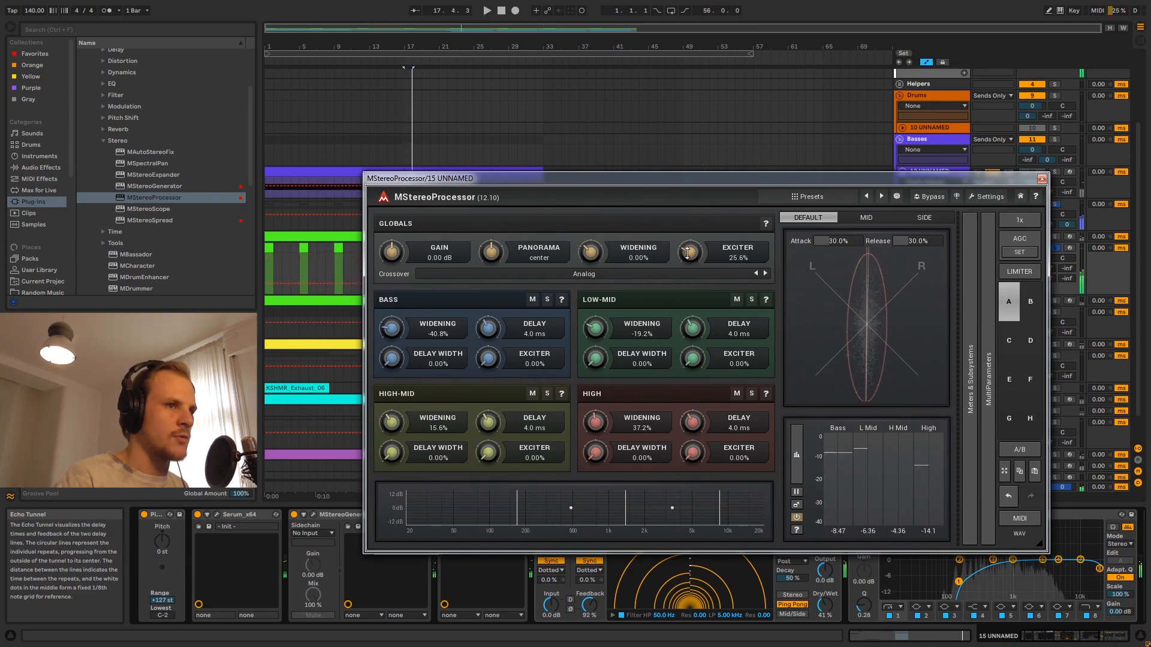
{"action": "left_click", "coordinate": [1043, 180]}
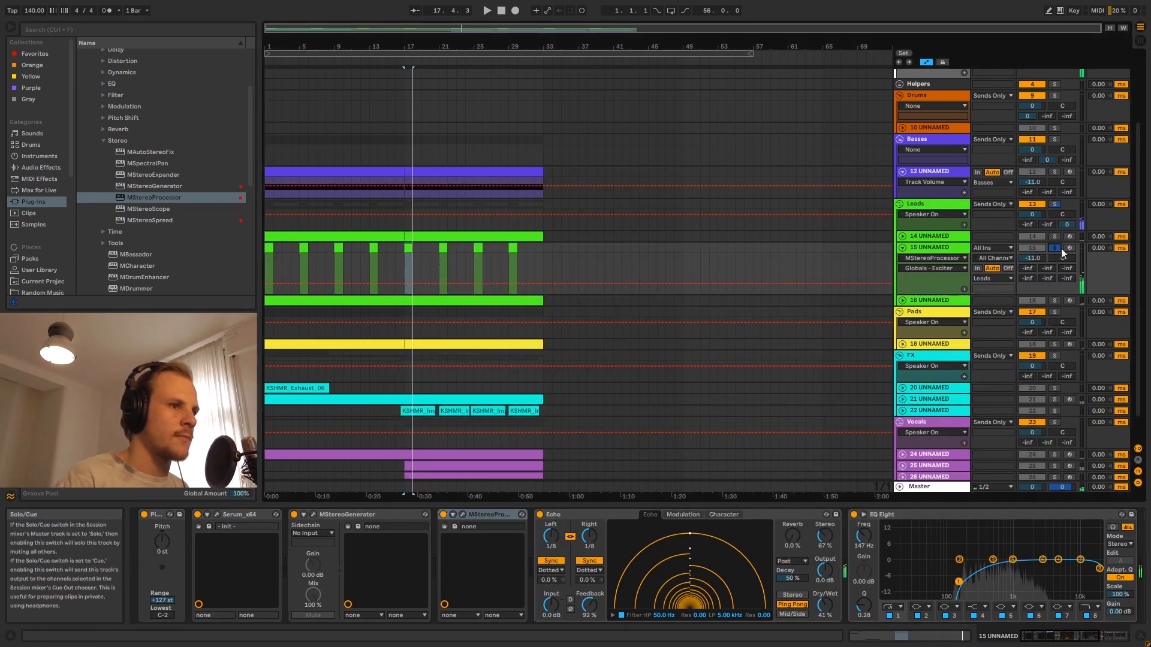
Unsolo and fold track 15, playing the full mix briefly, and unfold, solo and play Leads track 16 from bar 17
{"action": "key", "text": "space"}
{"action": "key", "text": "space"}
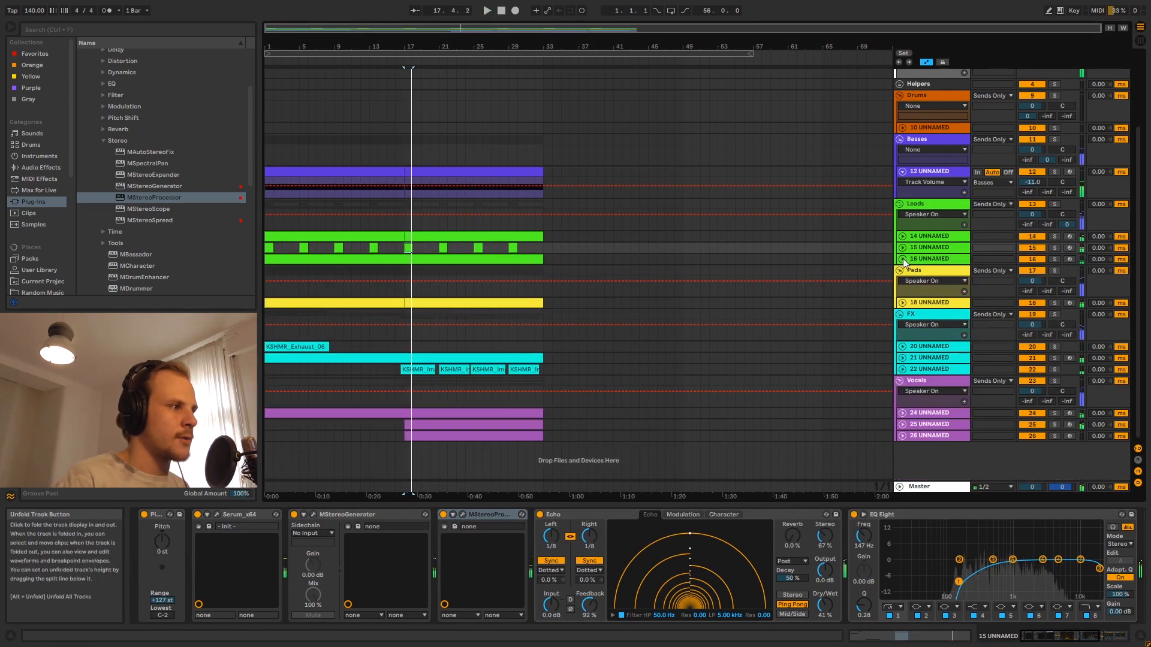
{"action": "left_click", "coordinate": [917, 258]}
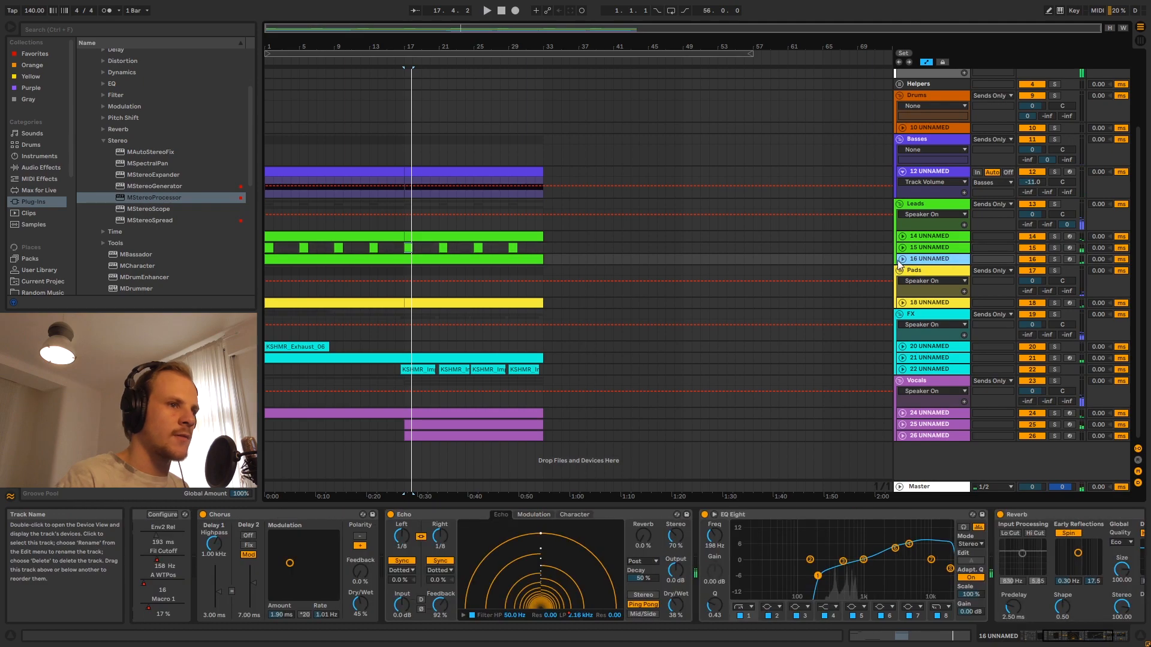
{"action": "left_click", "coordinate": [902, 259]}
{"action": "left_click", "coordinate": [1055, 259]}
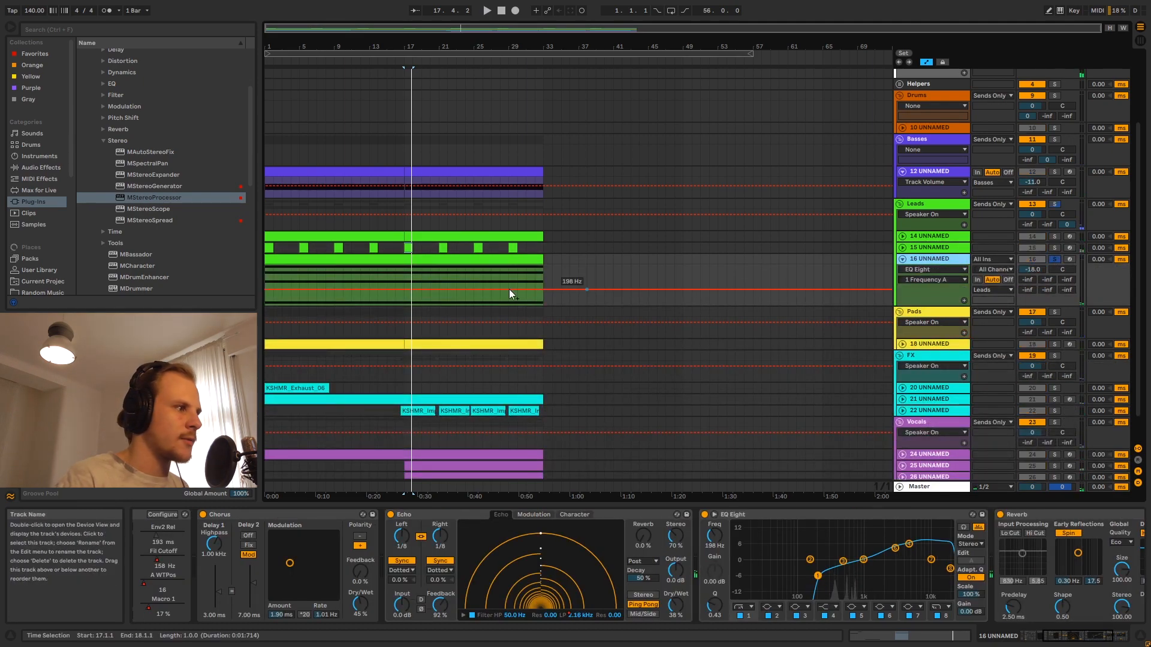
{"action": "key", "text": "space"}
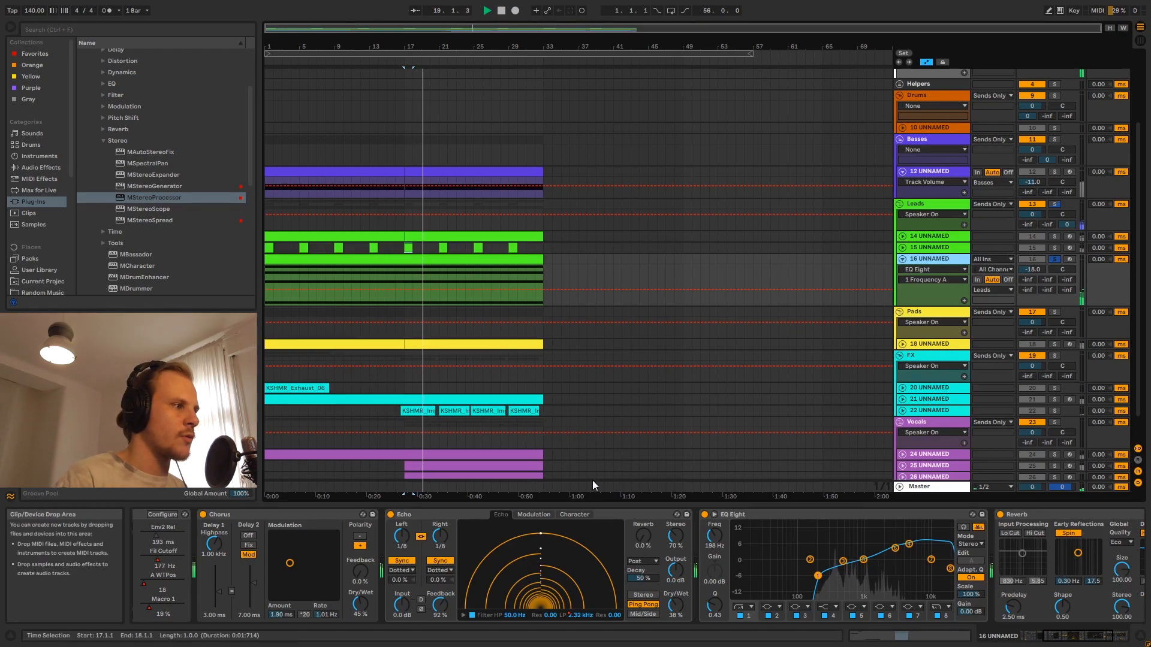
Insert Melda's MStereoSpread between Chorus and Echo on Leads track 16
{"action": "left_click", "coordinate": [153, 219]}
{"action": "left_click_drag", "start_coordinate": [377, 620], "coordinate": [378, 620]}
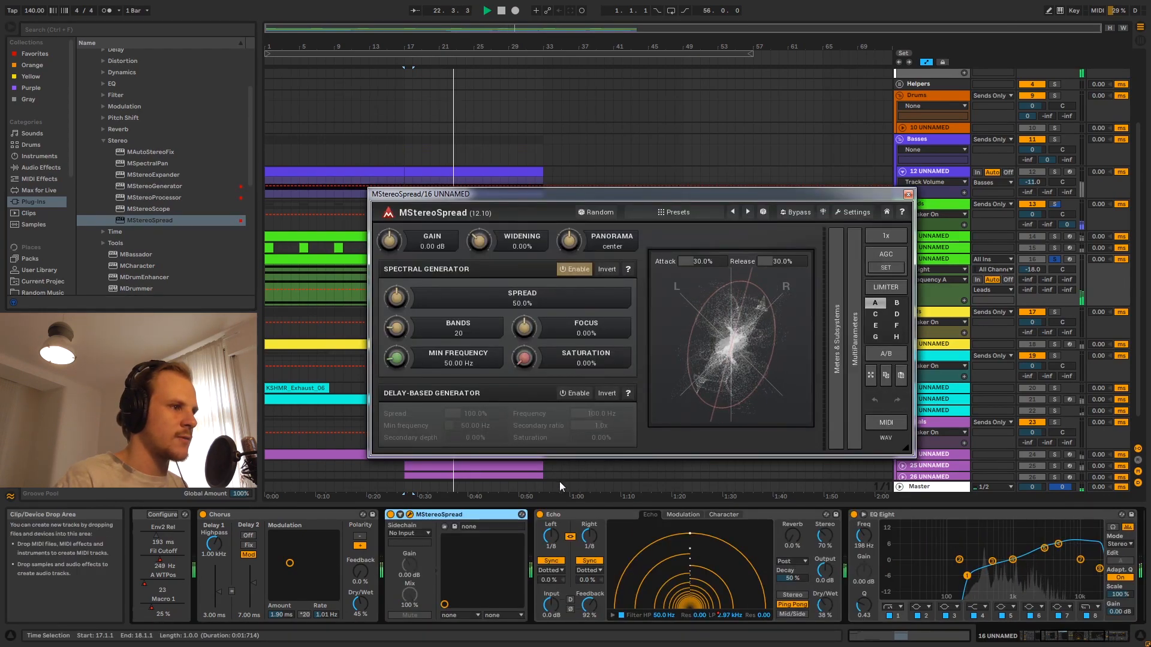
{"action": "left_click", "coordinate": [167, 186]}
{"action": "left_click", "coordinate": [157, 220]}
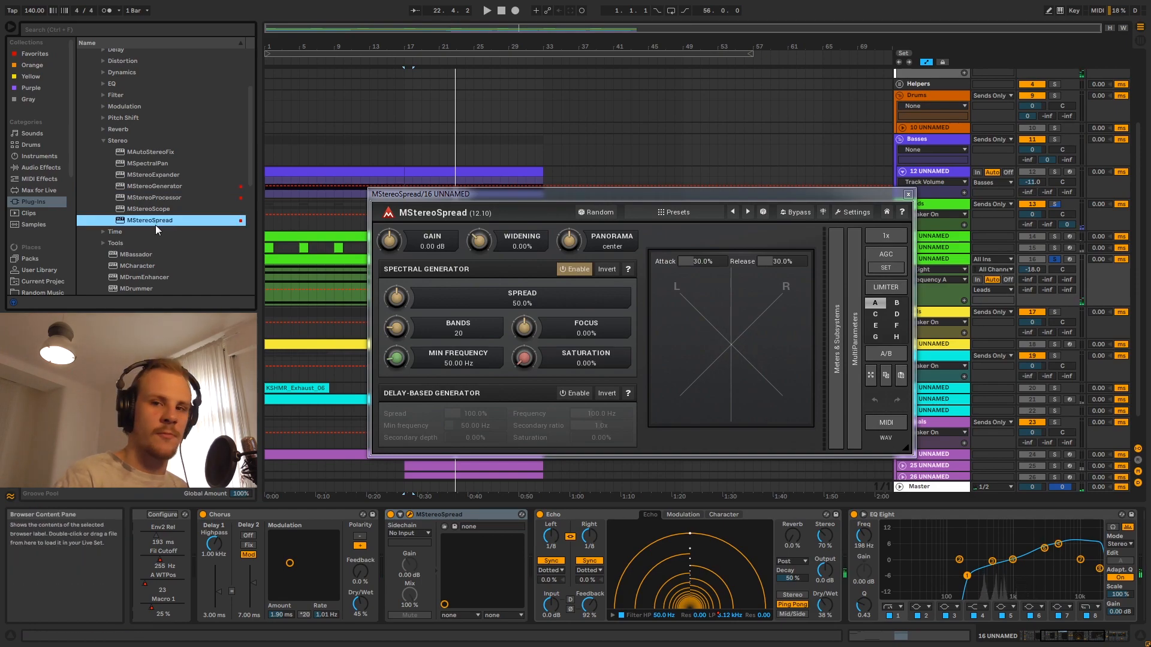
{"action": "left_click", "coordinate": [160, 188]}
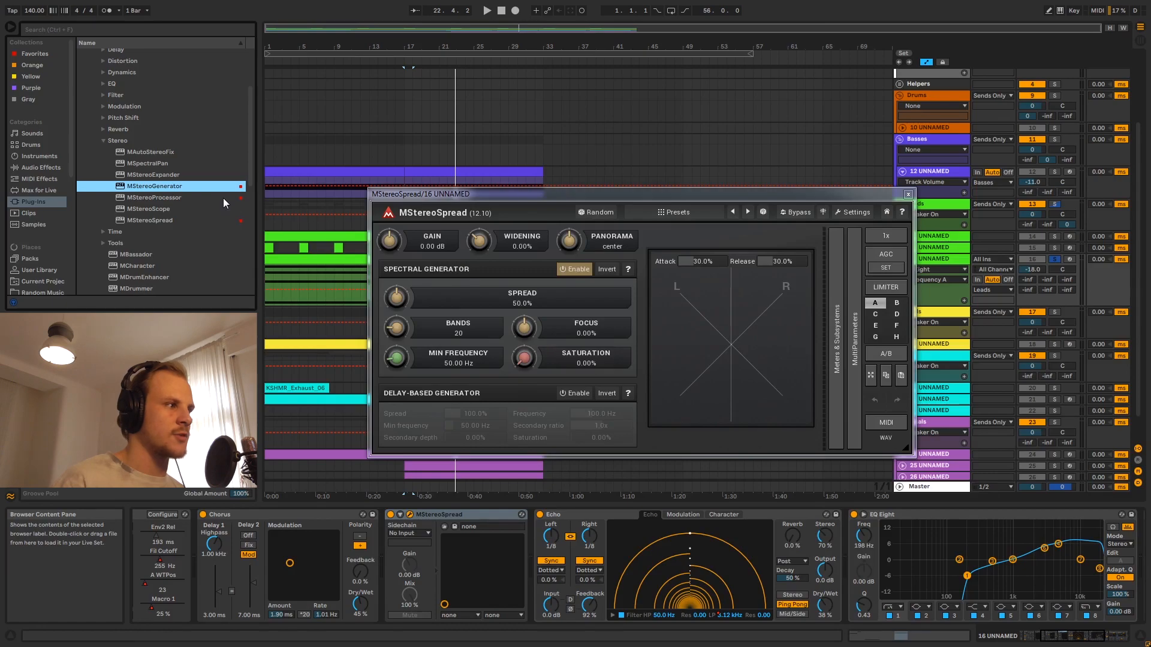
{"action": "left_click", "coordinate": [162, 220]}
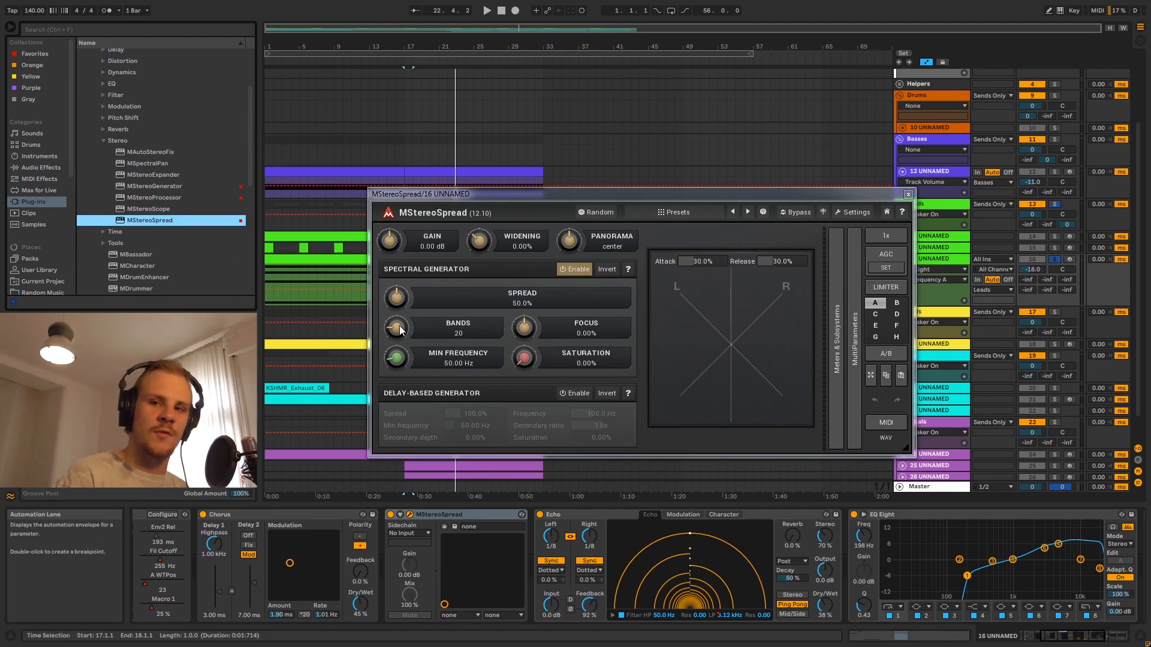
{"action": "left_click", "coordinate": [165, 188]}
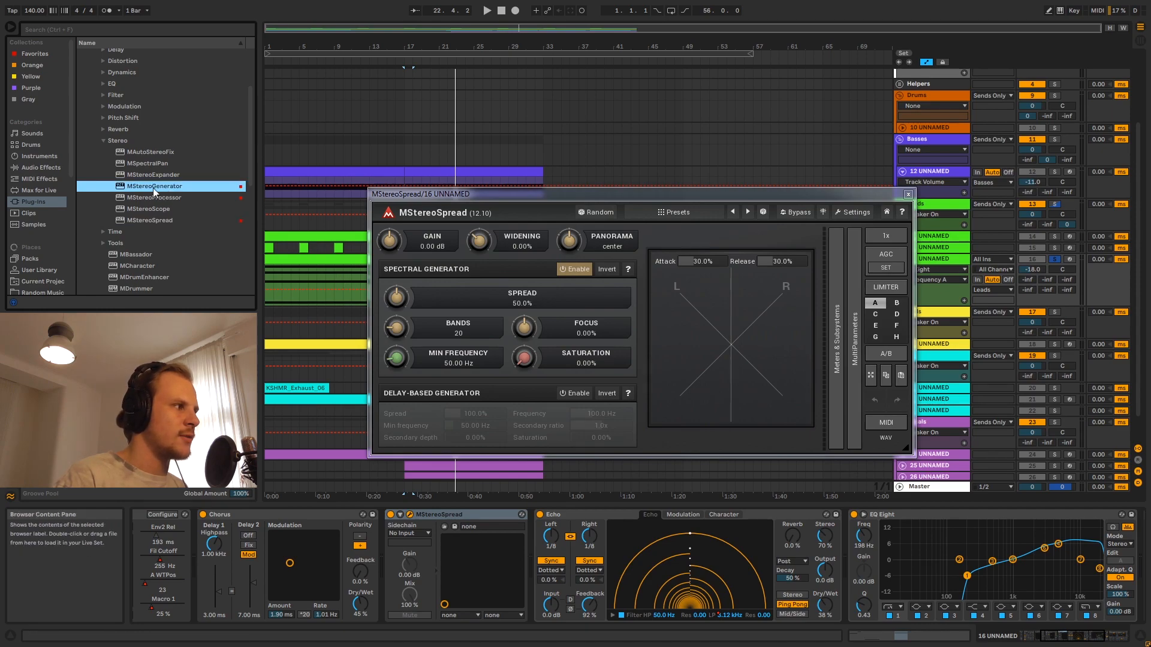
{"action": "left_click", "coordinate": [169, 221]}
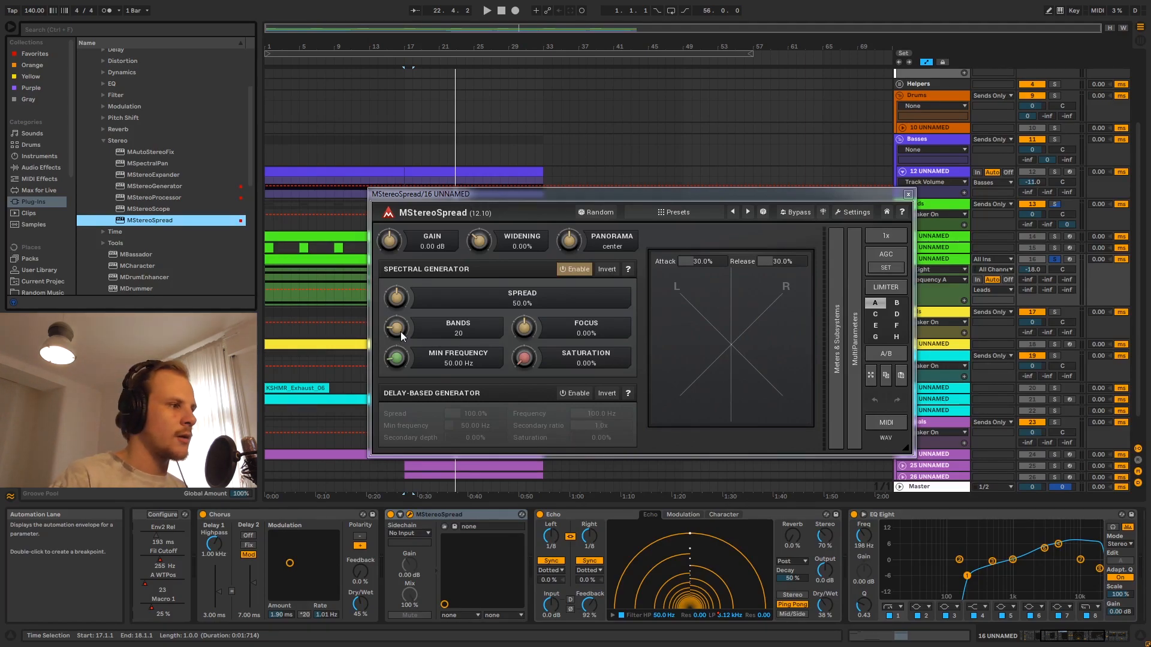
Set MStereoSpread to 59 bands, 40% spread and -13.2% widening while playing track 16
{"action": "left_click_drag", "start_coordinate": [400, 332], "coordinate": [400, 313]}
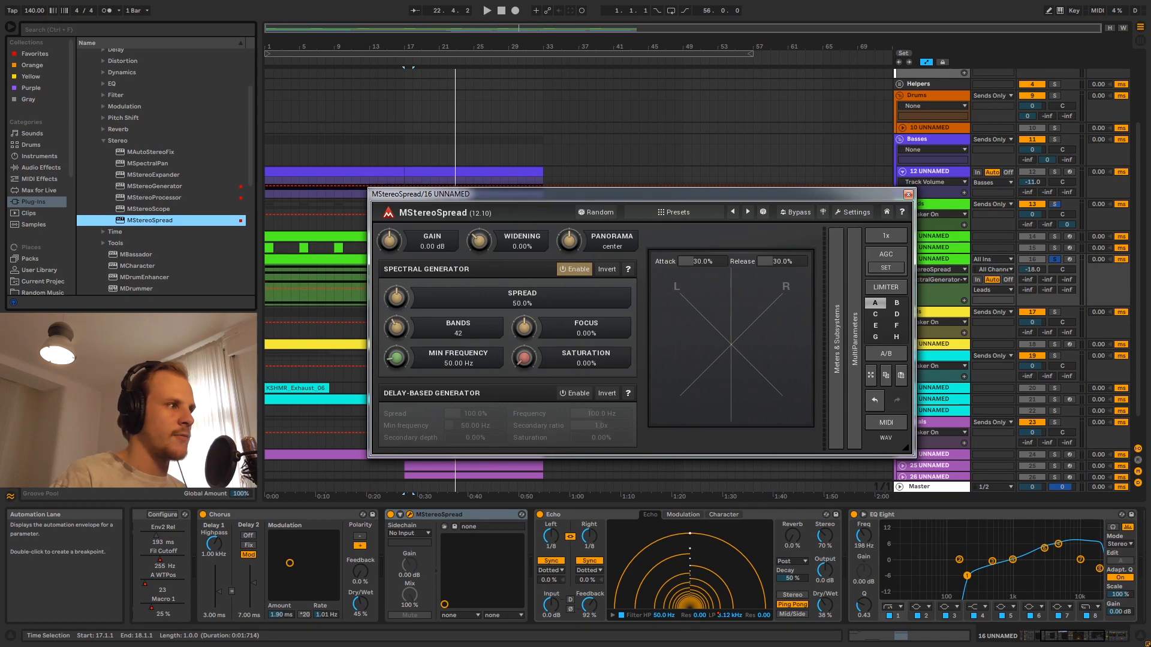
{"action": "key", "text": "space"}
{"action": "left_click_drag", "start_coordinate": [400, 318], "coordinate": [401, 285]}
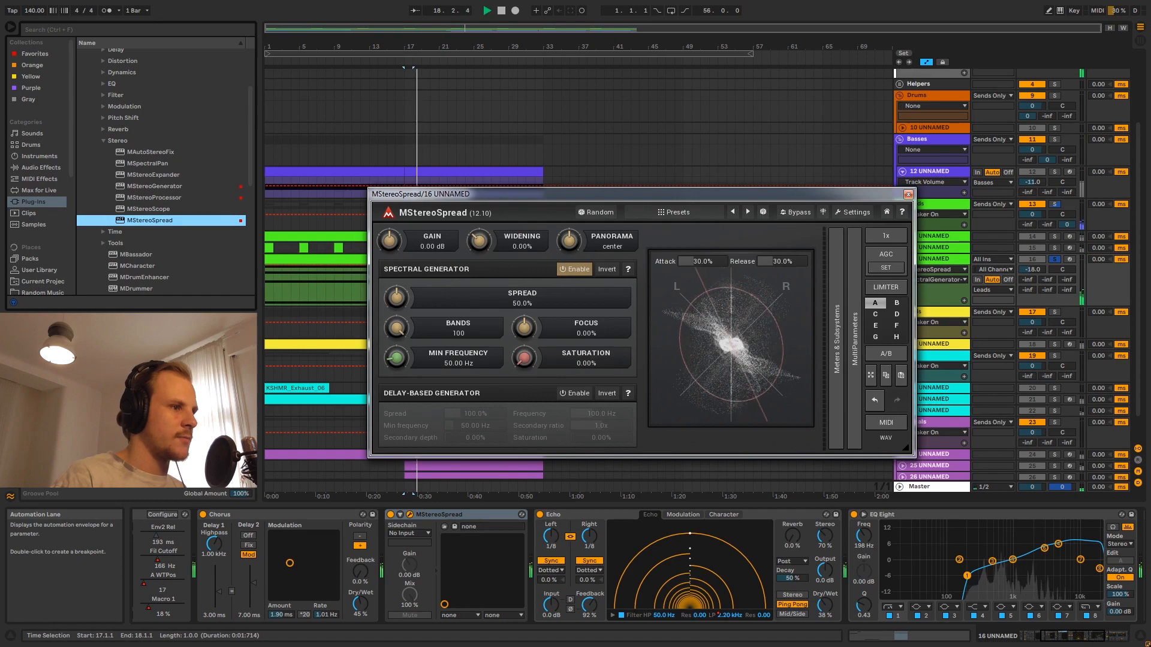
{"action": "left_click_drag", "start_coordinate": [396, 327], "coordinate": [396, 390]}
{"action": "left_click_drag", "start_coordinate": [396, 328], "coordinate": [397, 304]}
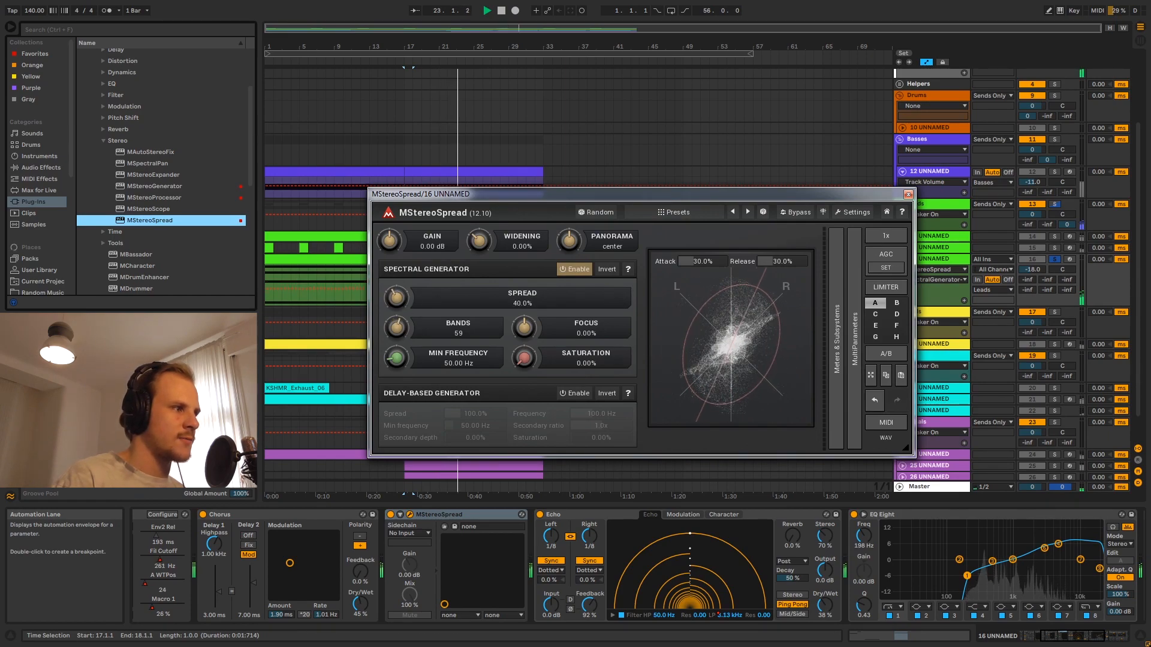
{"action": "left_click_drag", "start_coordinate": [479, 241], "coordinate": [474, 248]}
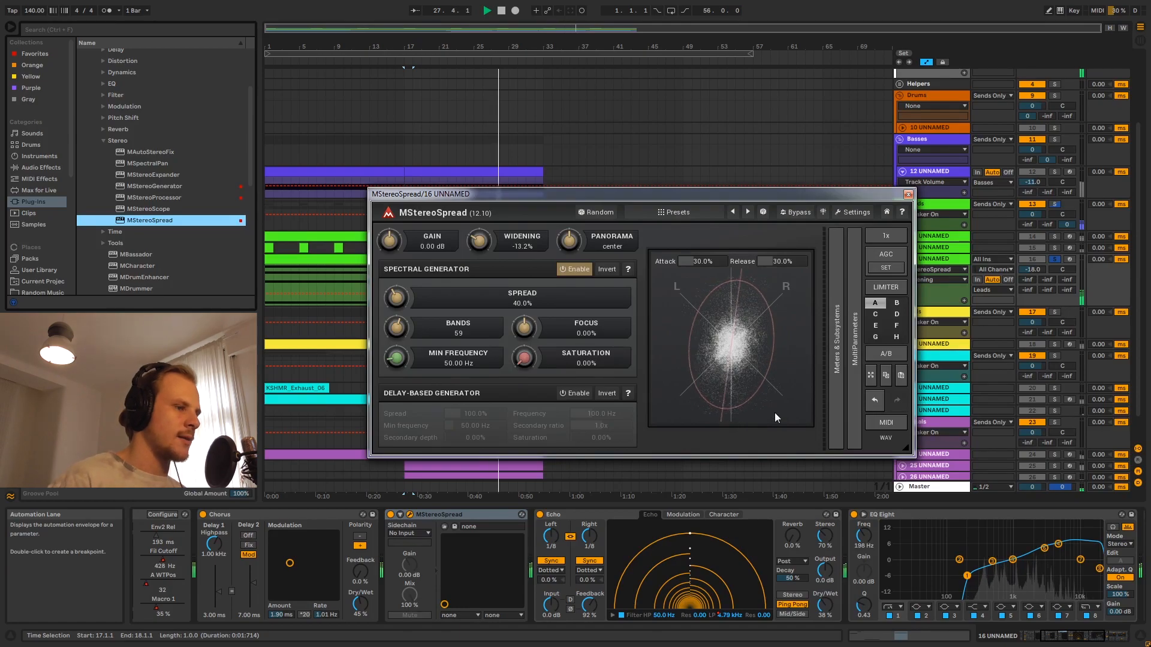
{"action": "key", "text": "space"}
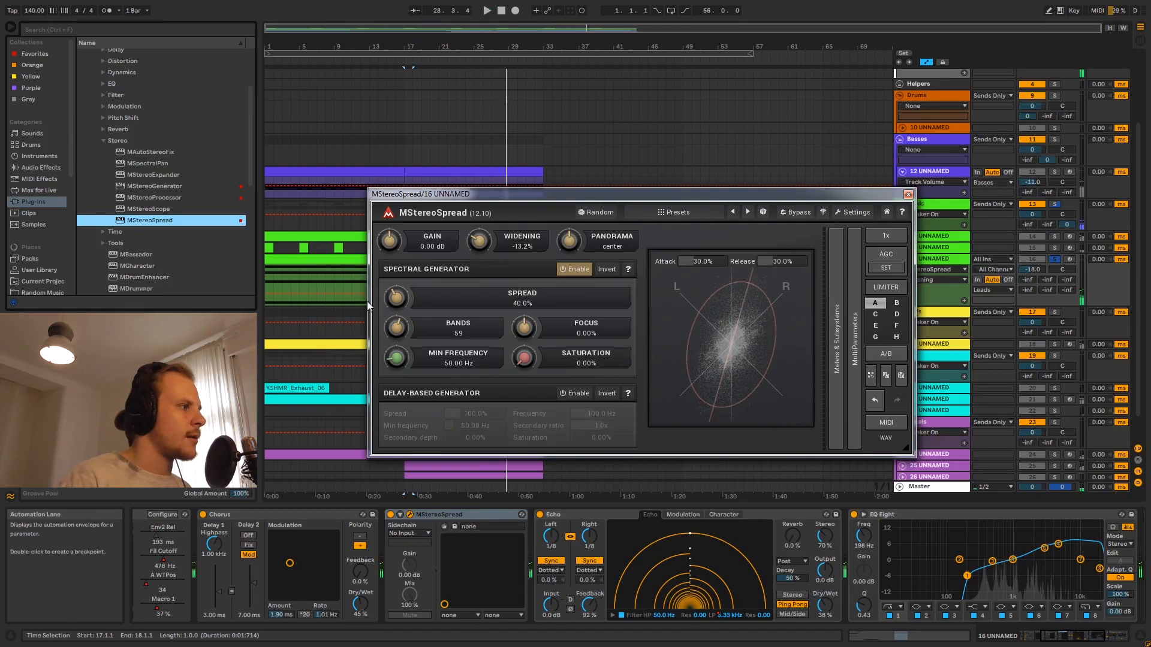
Insert MStereoProcessor between MStereoSpread and Echo on track 16
{"action": "left_click", "coordinate": [150, 197]}
{"action": "left_click_drag", "start_coordinate": [544, 564], "coordinate": [544, 564]}
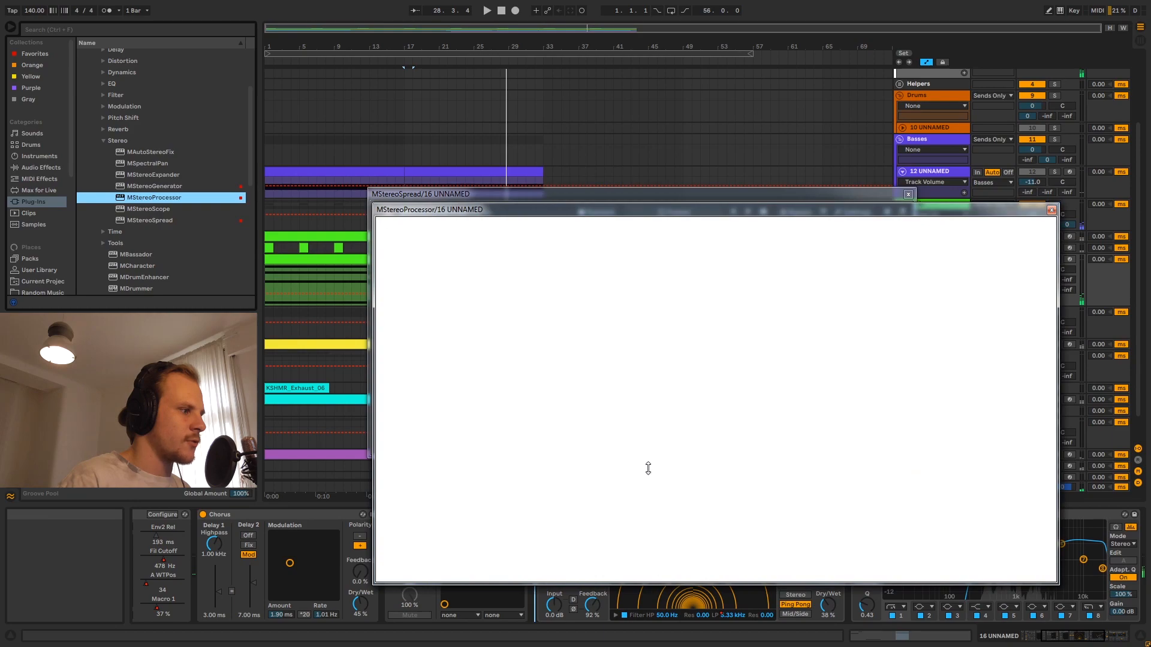
Set MStereoProcessor's widening on track 16 to -61.2% low-mid, 39.6% high-mid, 60% high and 32.4% global while playing, and close both plug-in windows
{"action": "key", "text": "space"}
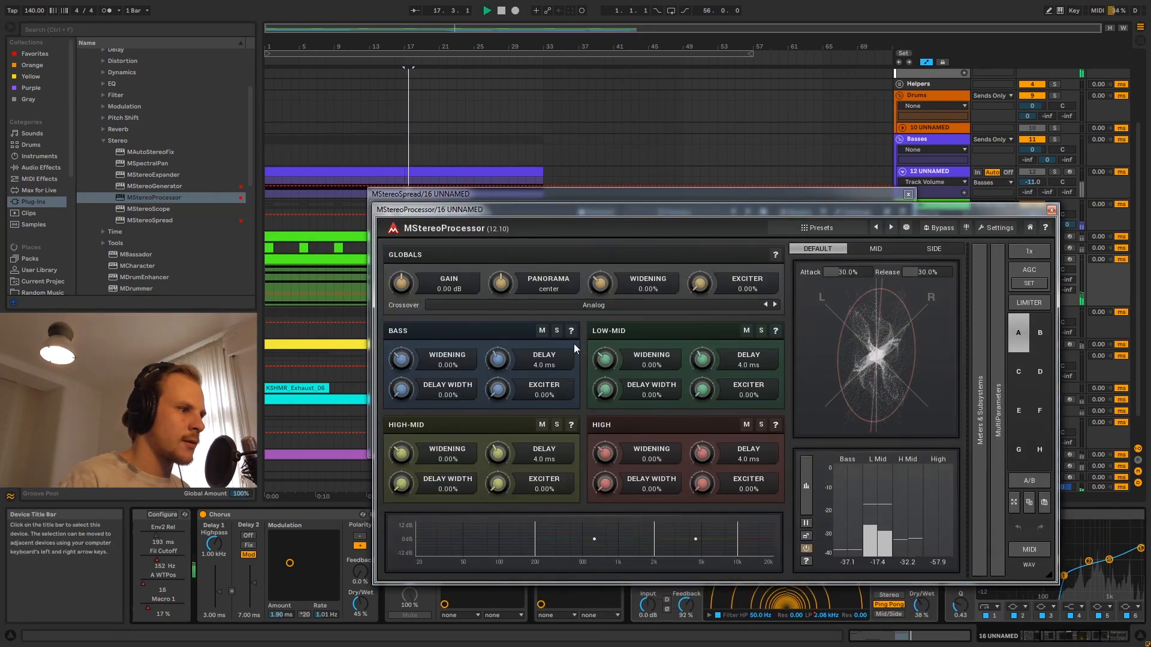
{"action": "left_click_drag", "start_coordinate": [605, 359], "coordinate": [605, 392]}
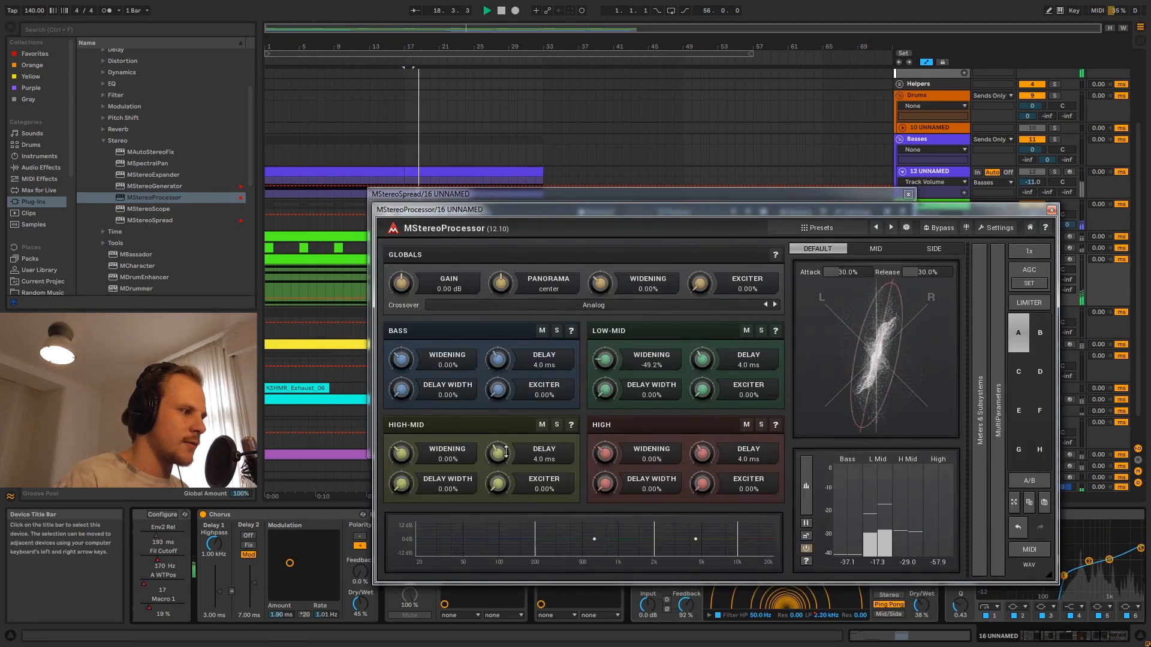
{"action": "left_click_drag", "start_coordinate": [401, 454], "coordinate": [401, 427]}
{"action": "left_click_drag", "start_coordinate": [650, 461], "coordinate": [649, 437]}
{"action": "left_click_drag", "start_coordinate": [605, 360], "coordinate": [605, 369]}
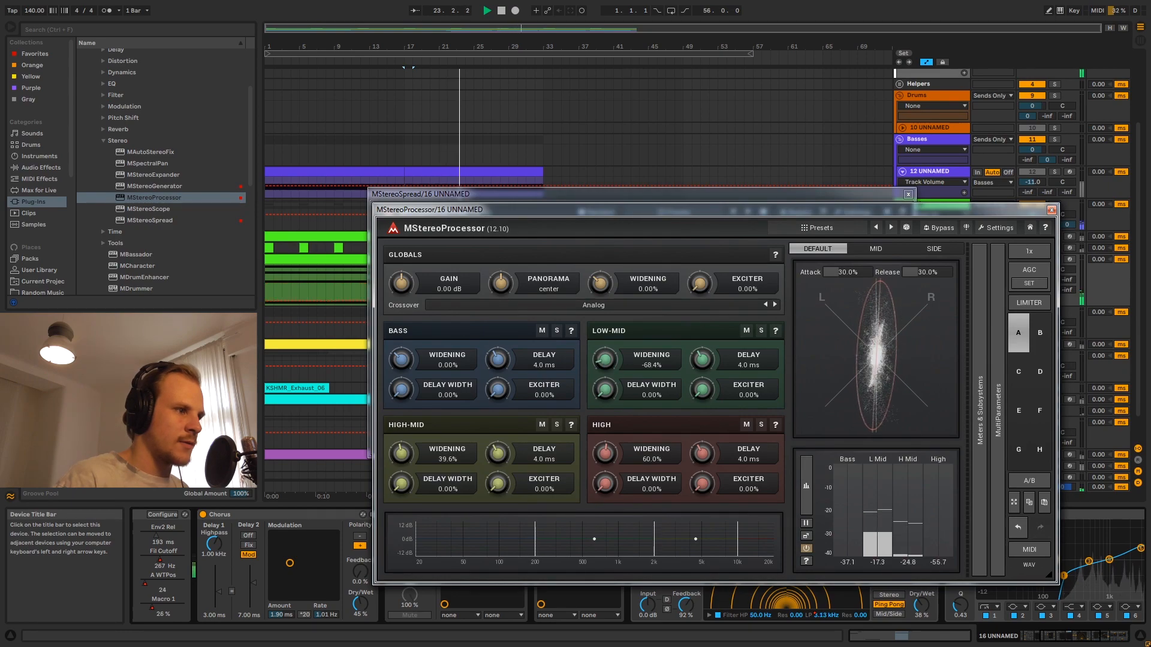
{"action": "left_click_drag", "start_coordinate": [600, 284], "coordinate": [600, 267]}
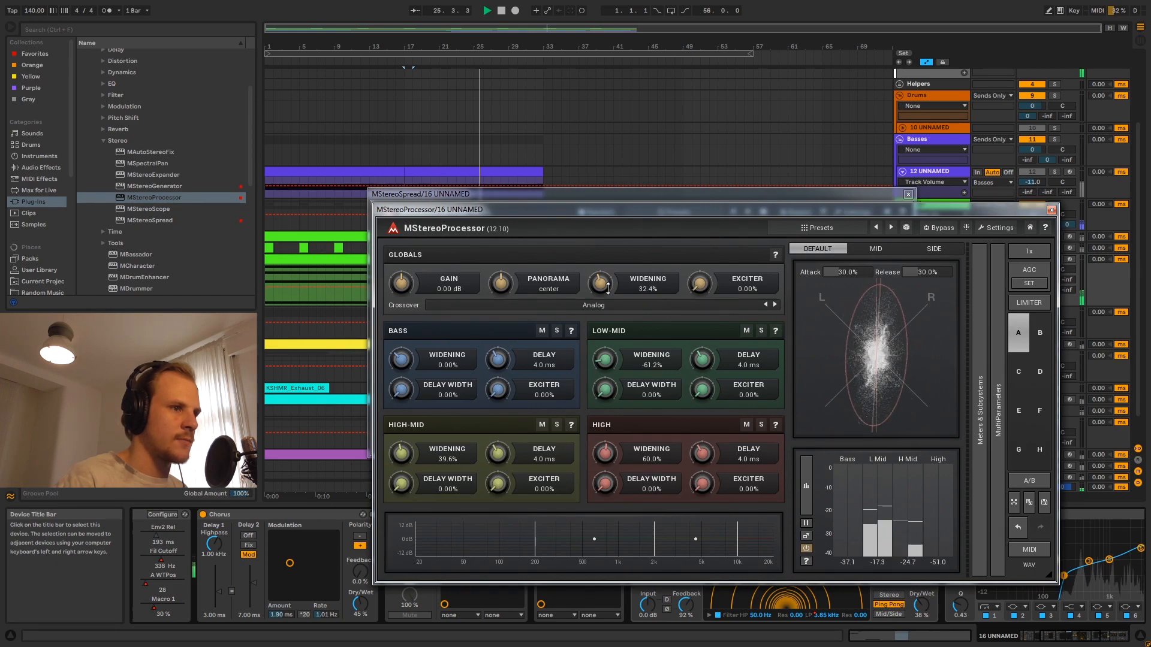
{"action": "left_click", "coordinate": [1051, 209]}
{"action": "left_click", "coordinate": [908, 195]}
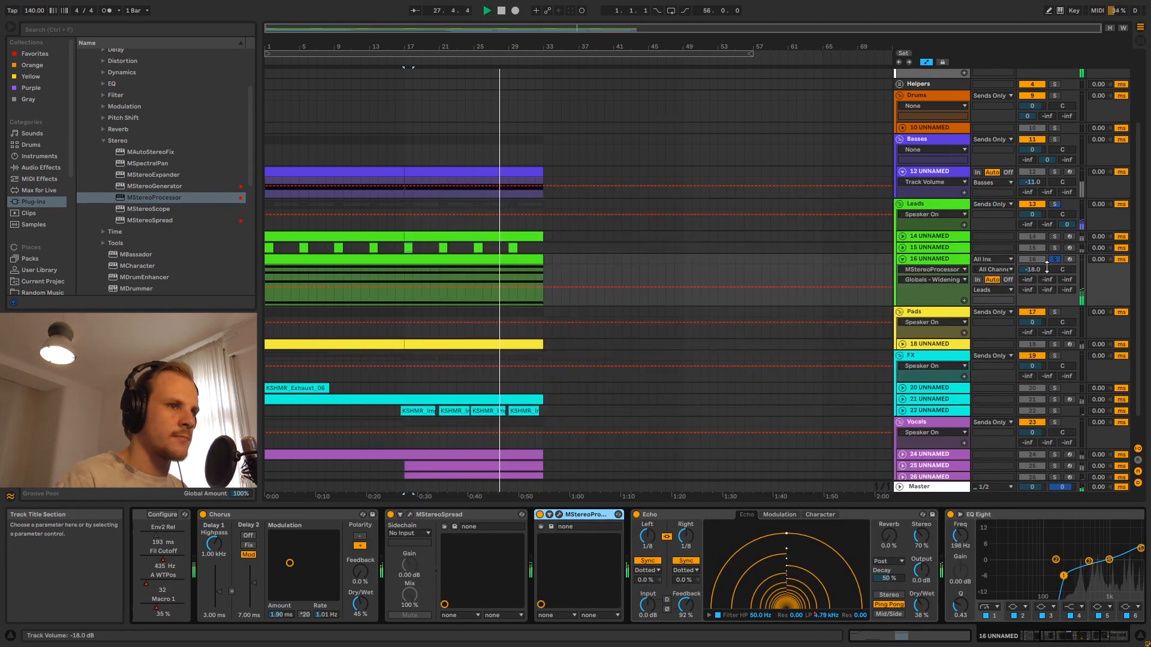
Unsolo and fold track 16, and unfold, solo and briefly play Pads track 18 from bar 17
{"action": "left_click", "coordinate": [1054, 258]}
{"action": "left_click", "coordinate": [902, 258]}
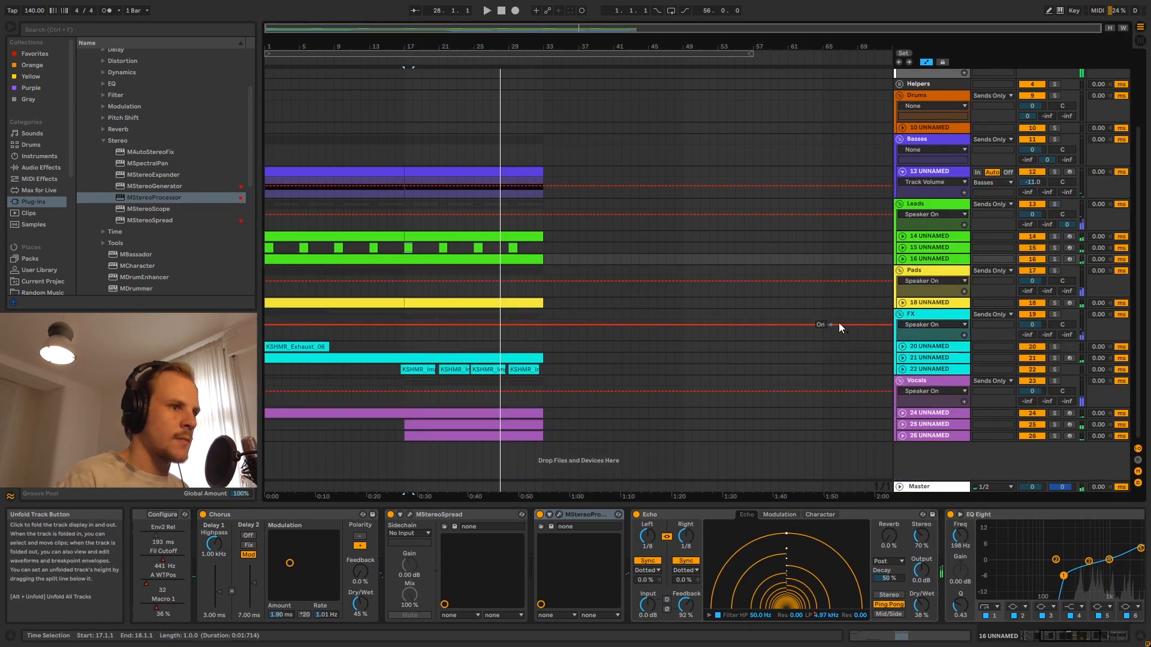
{"action": "left_click", "coordinate": [902, 303]}
{"action": "left_click", "coordinate": [1054, 303]}
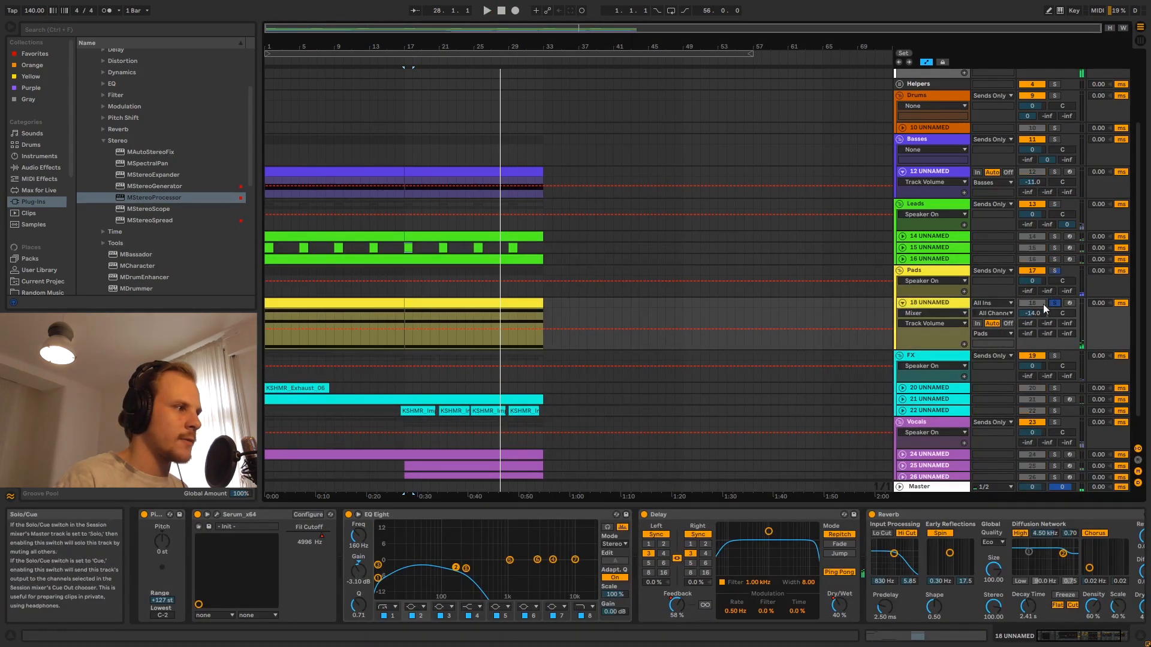
{"action": "key", "text": "space"}
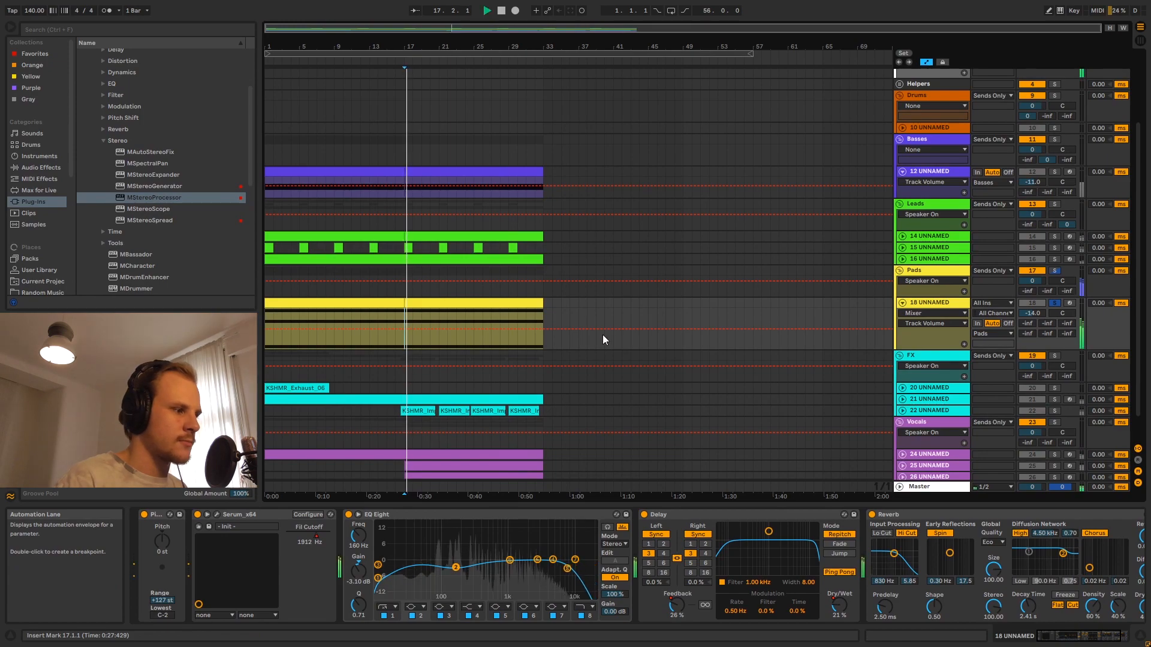
{"action": "key", "text": "space"}
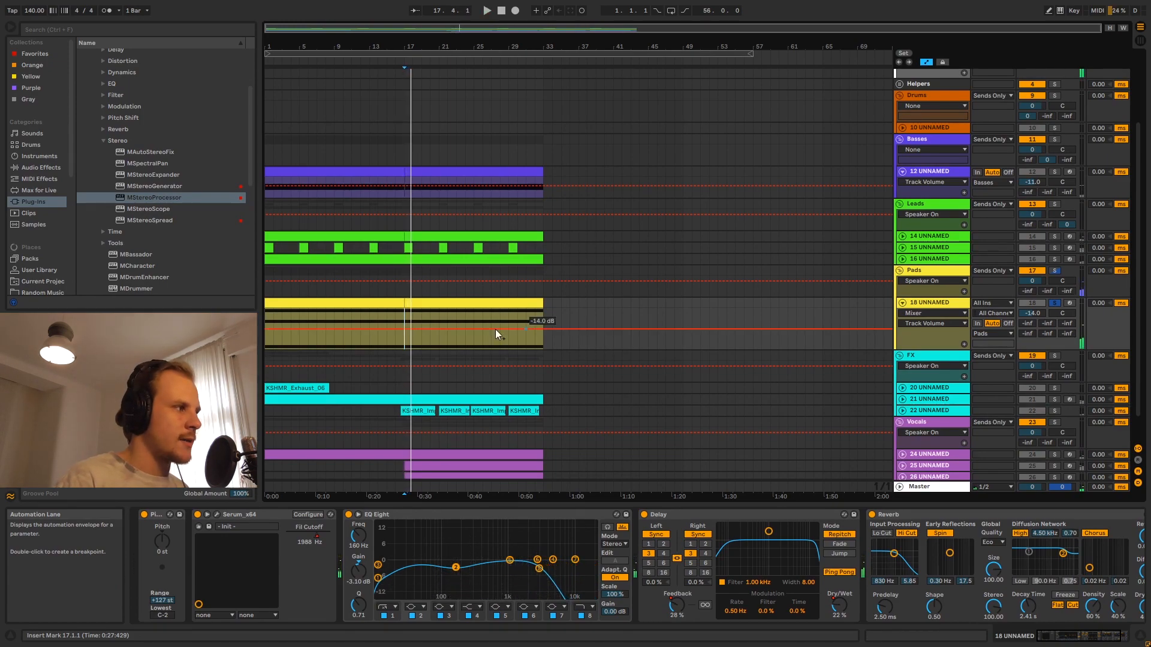
Insert MStereoSpread between Serum and EQ Eight on track 18 and set it to 50 bands
{"action": "left_click_drag", "start_coordinate": [147, 220], "coordinate": [342, 562]}
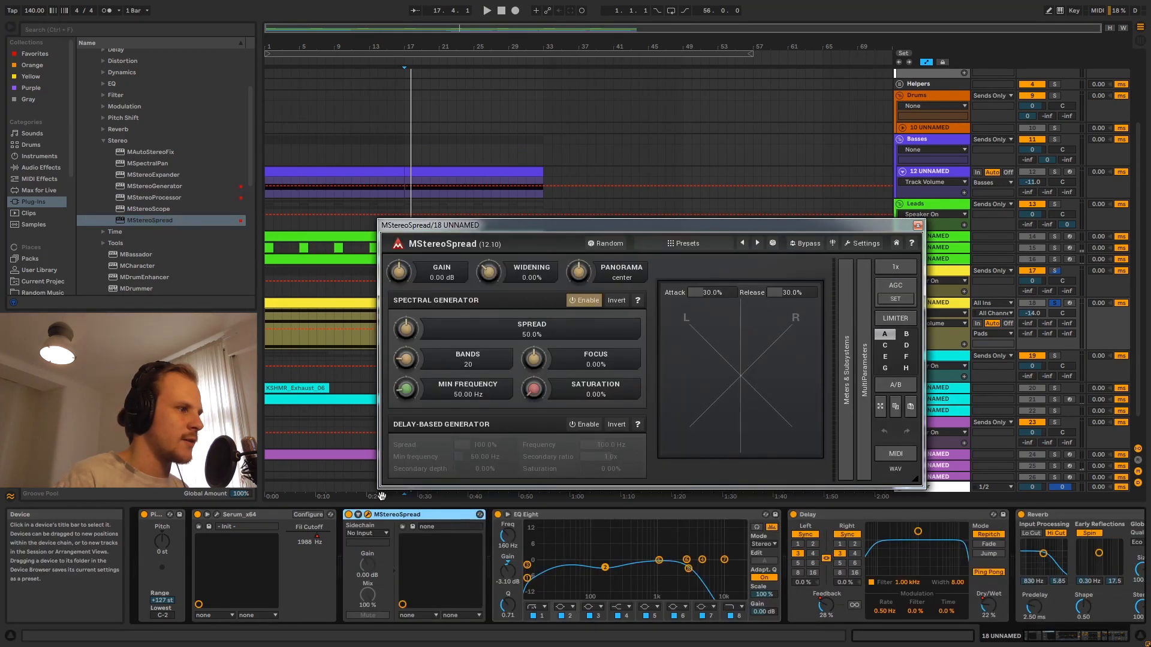
{"action": "left_click_drag", "start_coordinate": [410, 358], "coordinate": [410, 336]}
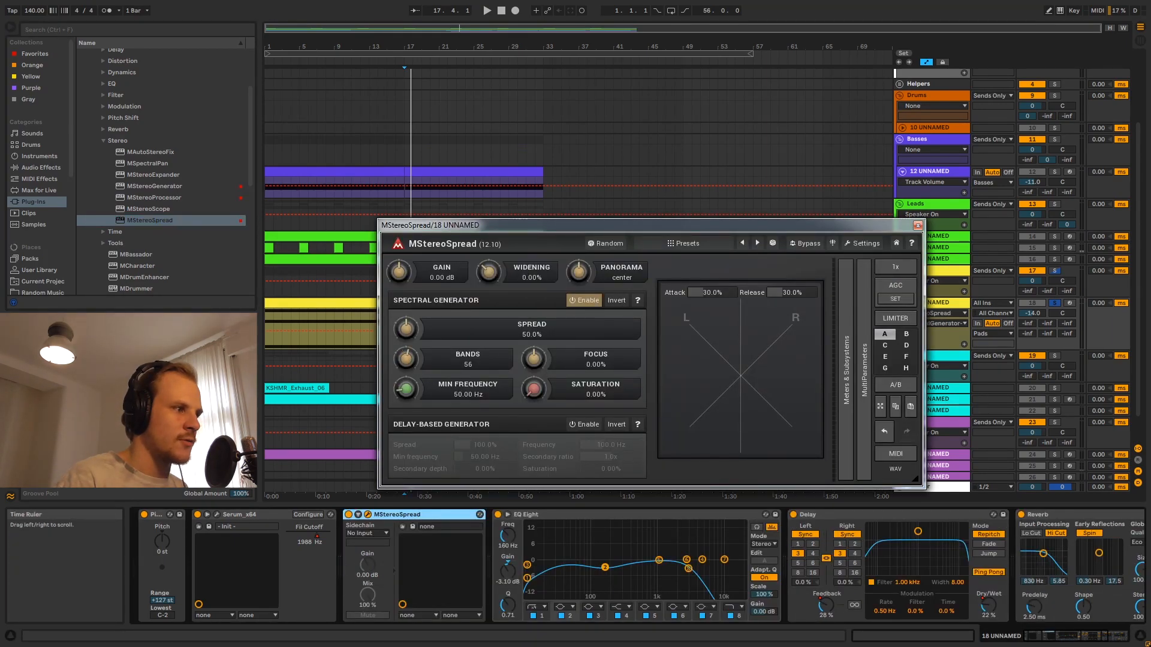
{"action": "key", "text": "space"}
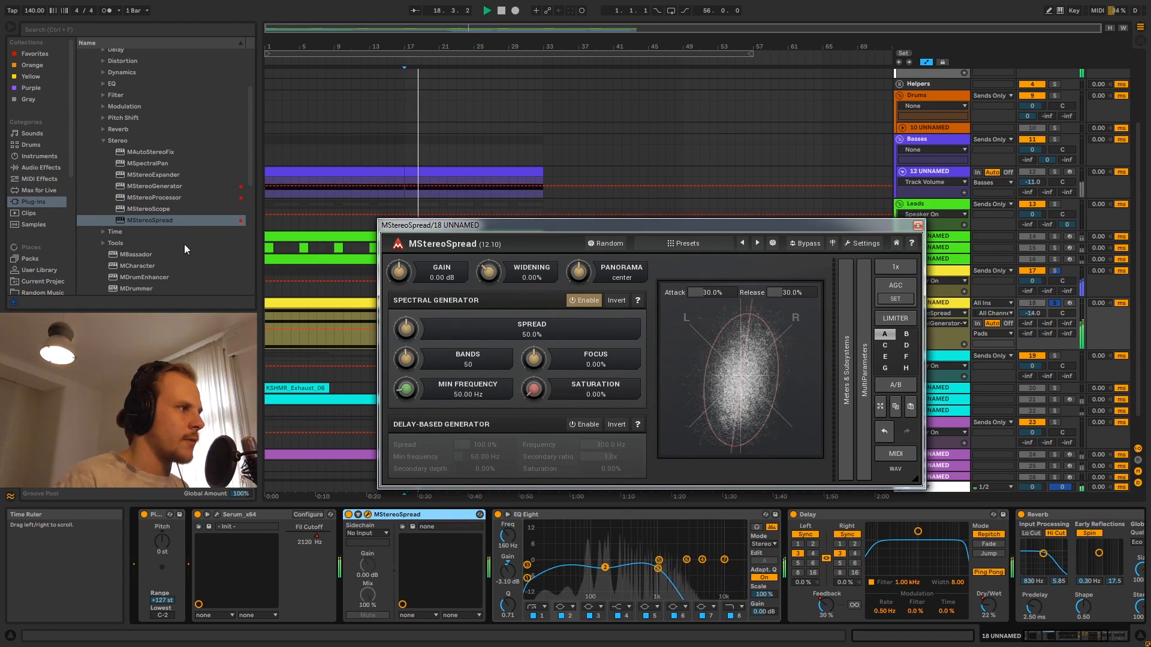
Insert MStereoProcessor after MStereoSpread on track 18, with widening at -45.6% bass, -24% low-mid, 6% high-mid and 24% high
{"action": "left_click", "coordinate": [167, 198]}
{"action": "left_click_drag", "start_coordinate": [338, 439], "coordinate": [482, 571]}
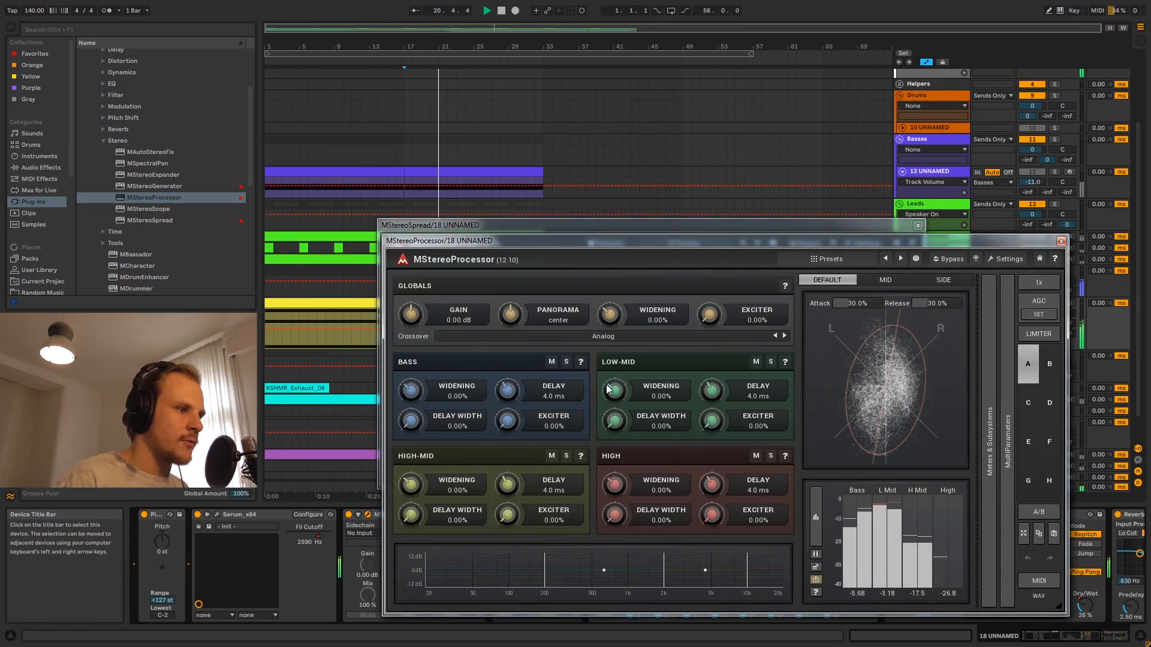
{"action": "mouse_move", "coordinate": [411, 390]}
{"action": "left_mouse_down"}
{"action": "mouse_move", "coordinate": [410, 419]}
{"action": "mouse_move", "coordinate": [415, 401]}
{"action": "left_mouse_up"}
{"action": "left_click_drag", "start_coordinate": [411, 489], "coordinate": [412, 485]}
{"action": "left_click_drag", "start_coordinate": [612, 490], "coordinate": [613, 482]}
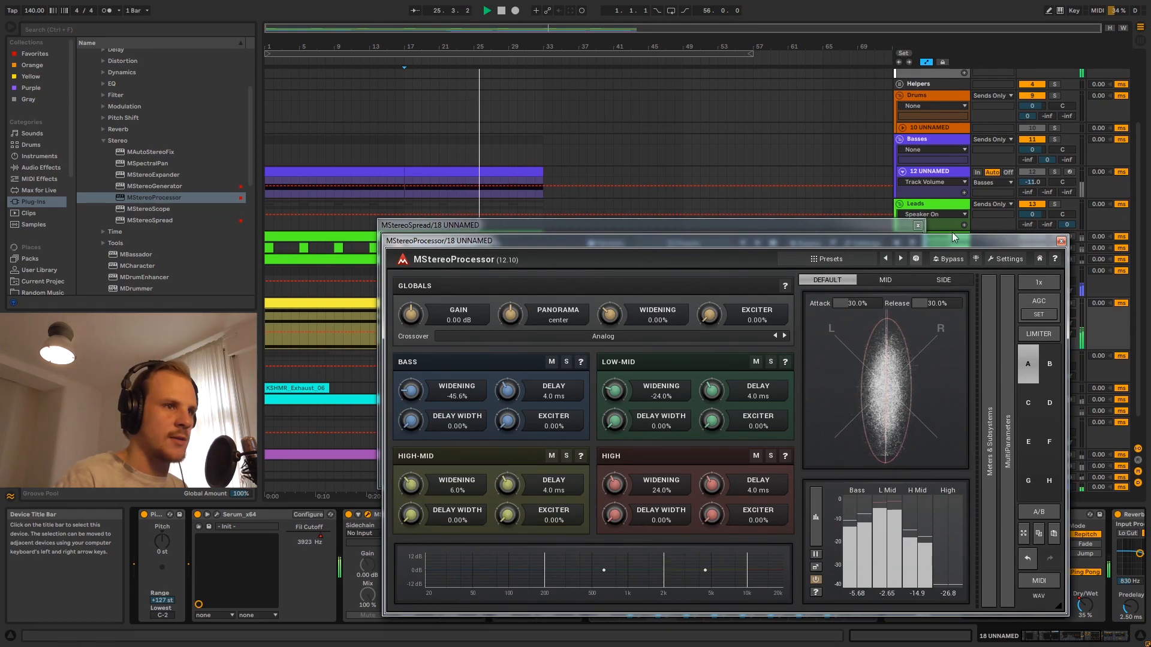
{"action": "left_click", "coordinate": [1061, 241]}
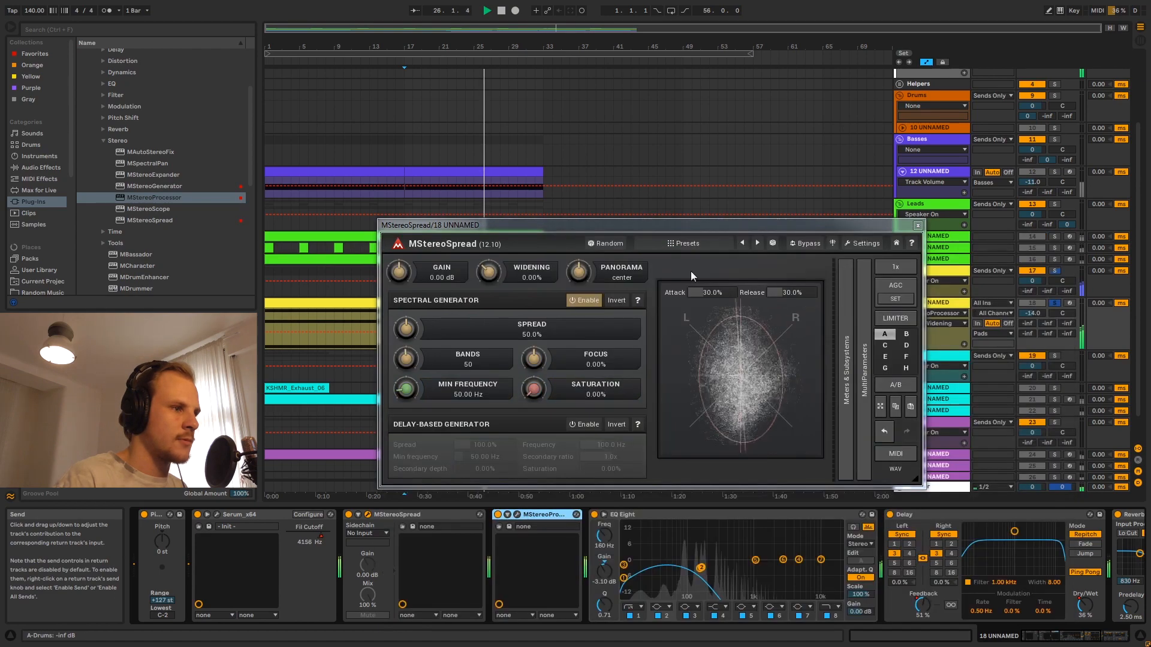
{"action": "left_click", "coordinate": [917, 225]}
Replay Pads track 18 from bar 15, and unsolo and fold it
{"action": "left_click", "coordinate": [387, 328]}
{"action": "key", "text": "space"}
{"action": "key", "text": "space"}
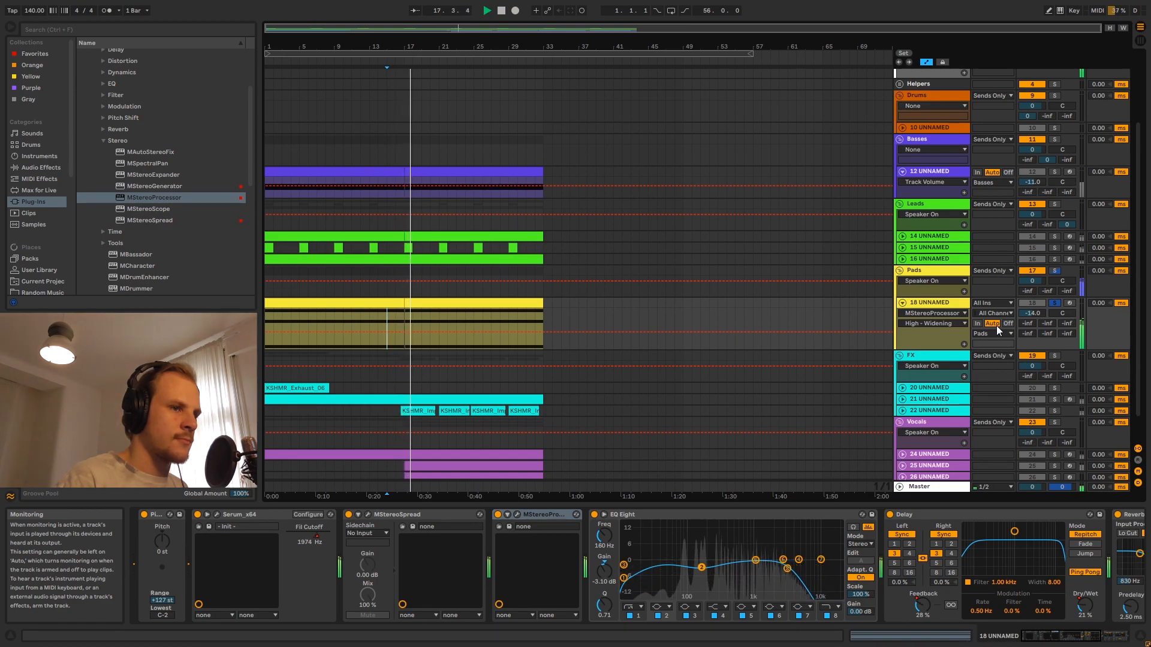
{"action": "left_click", "coordinate": [902, 302]}
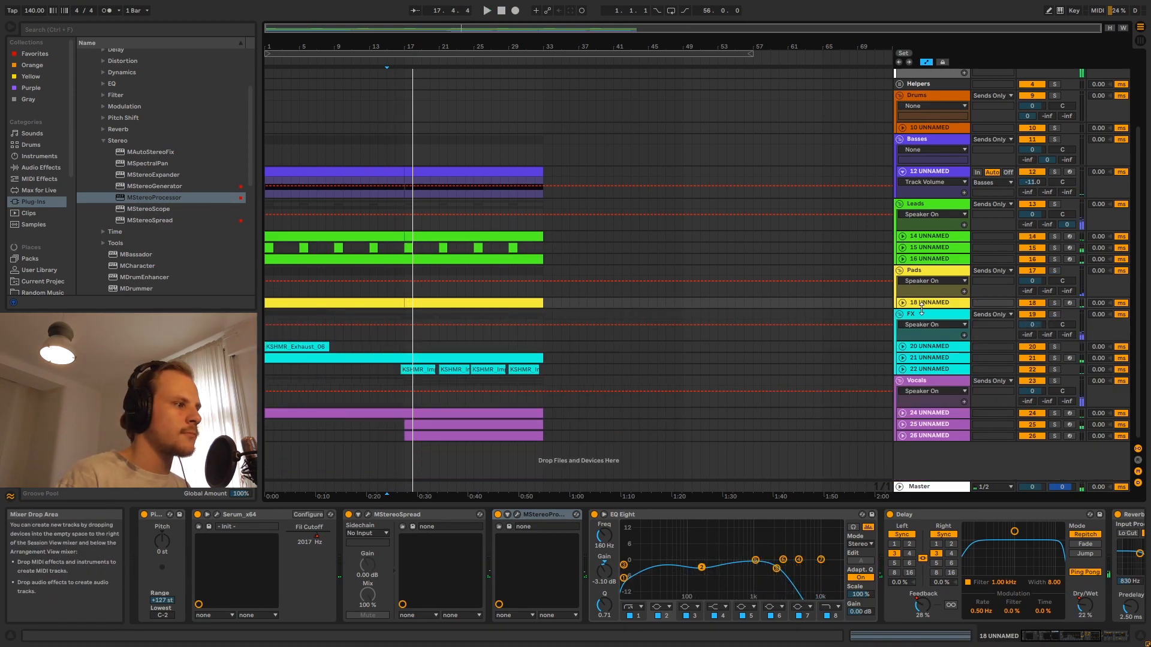
Unfold and solo FX track 21, and look over the device chains of Vocals tracks 24, 25 and 26
{"action": "left_click", "coordinate": [904, 359]}
{"action": "left_click", "coordinate": [413, 358]}
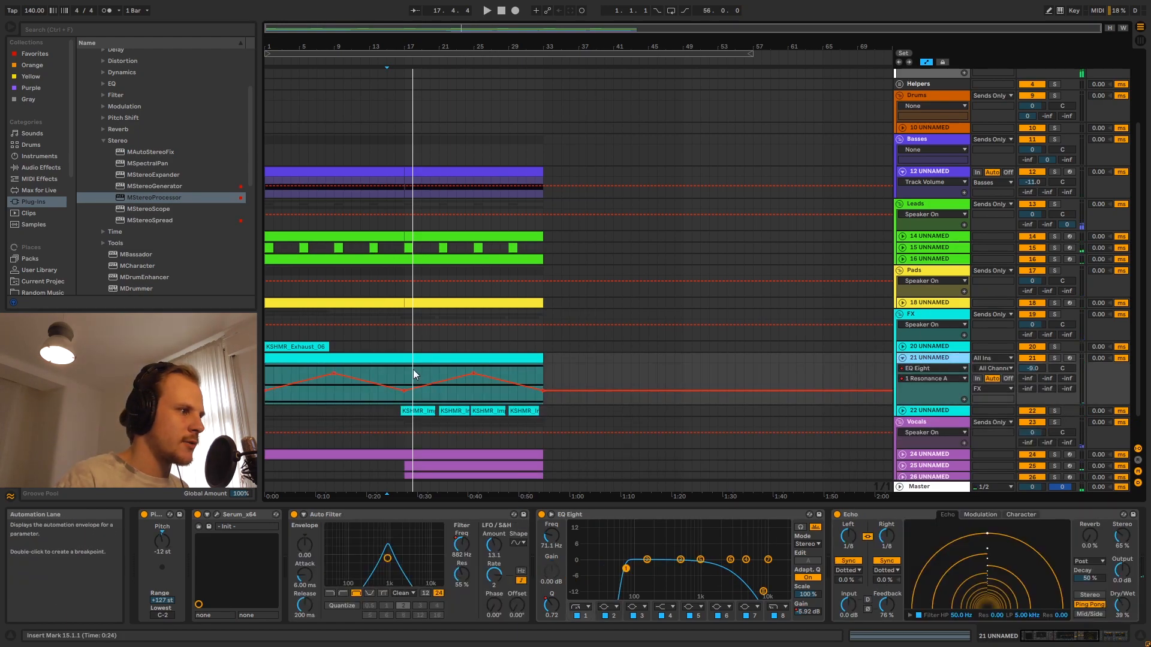
{"action": "left_click", "coordinate": [1055, 358]}
{"action": "scroll", "coordinate": [471, 364], "scroll_direction": "down", "scroll_amount": 2}
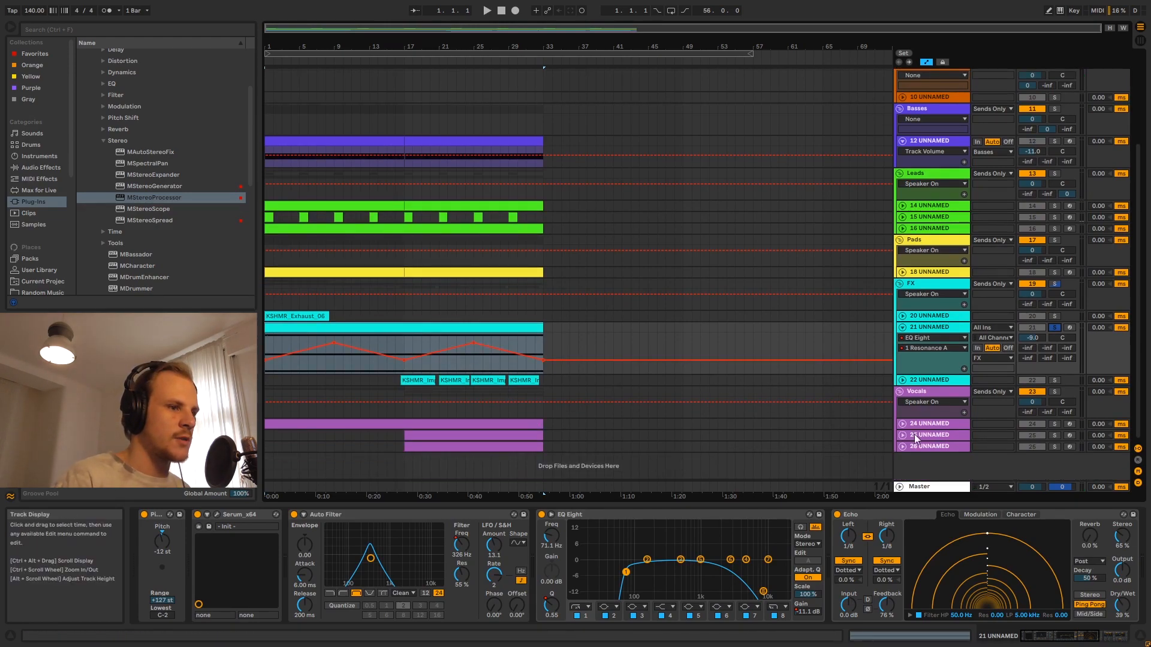
{"action": "left_click", "coordinate": [930, 424]}
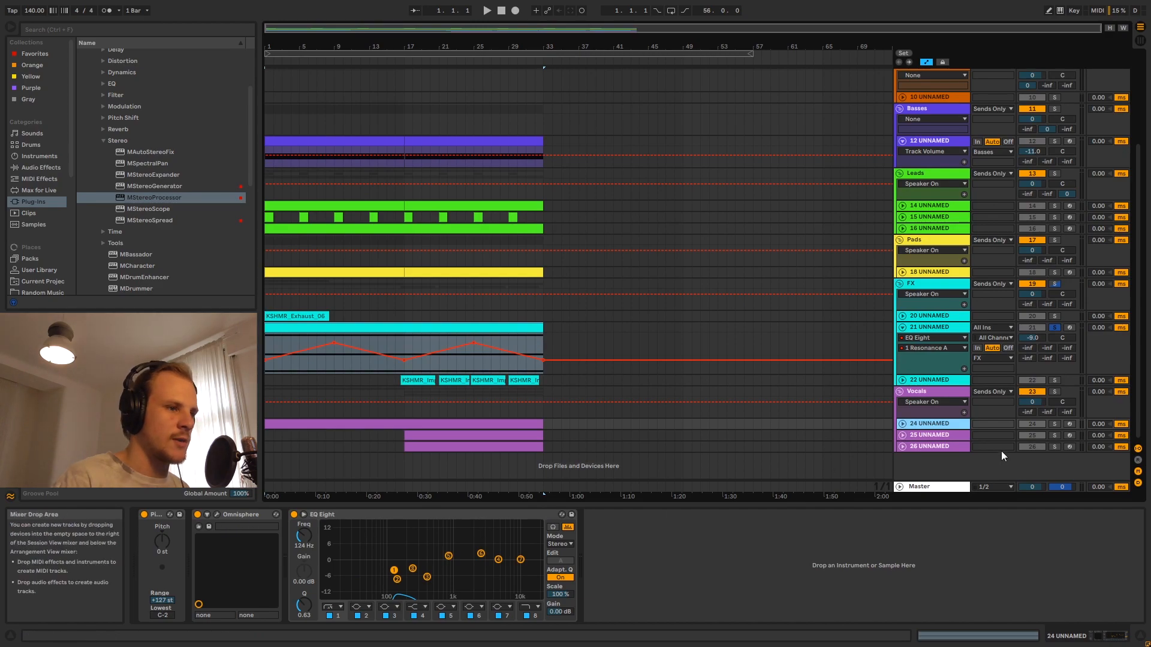
{"action": "left_click", "coordinate": [932, 435]}
{"action": "left_click", "coordinate": [929, 445]}
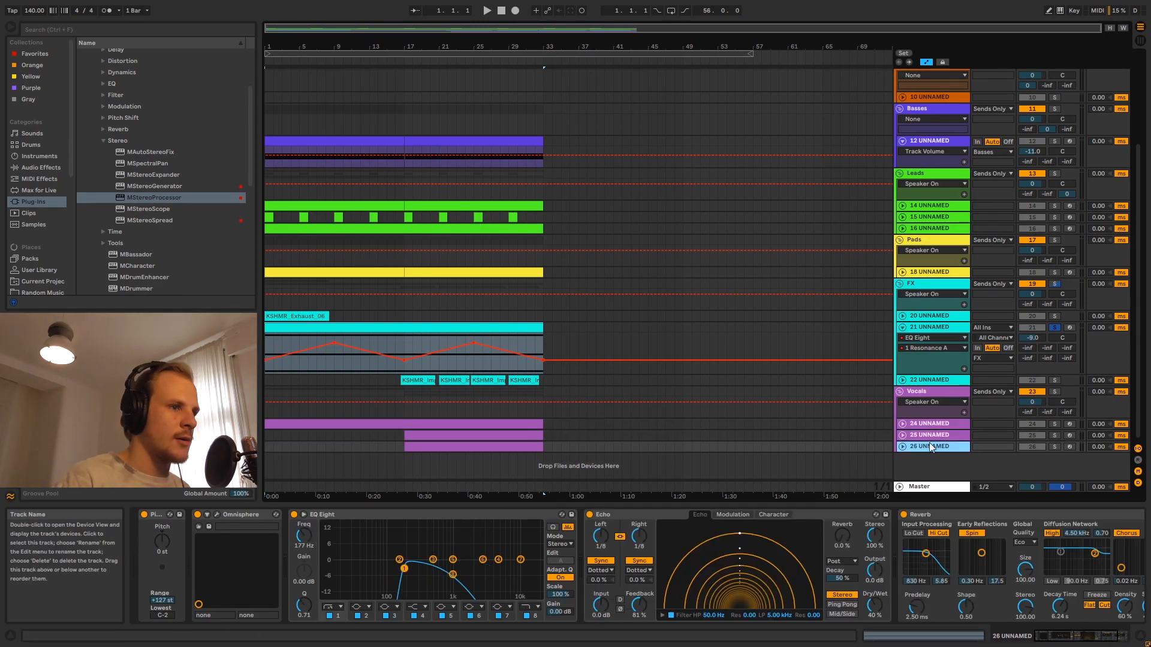
Play FX track 21 from bar 17, and insert MStereoSpread after Serum with 55 bands
{"action": "left_click", "coordinate": [934, 327]}
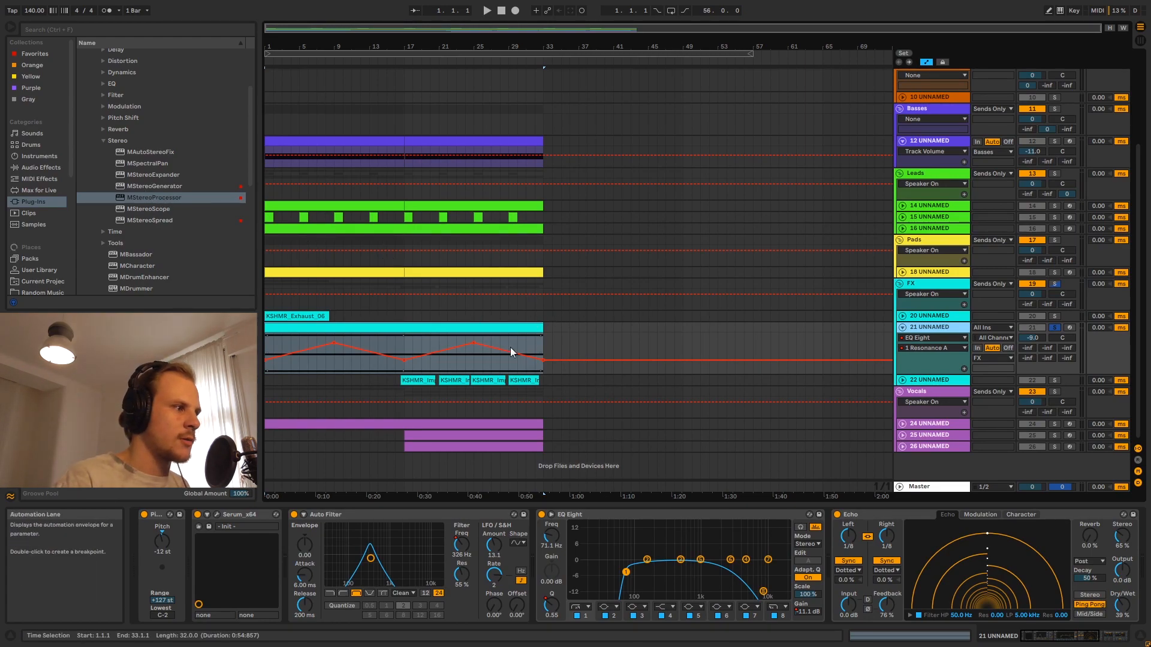
{"action": "left_click", "coordinate": [407, 348]}
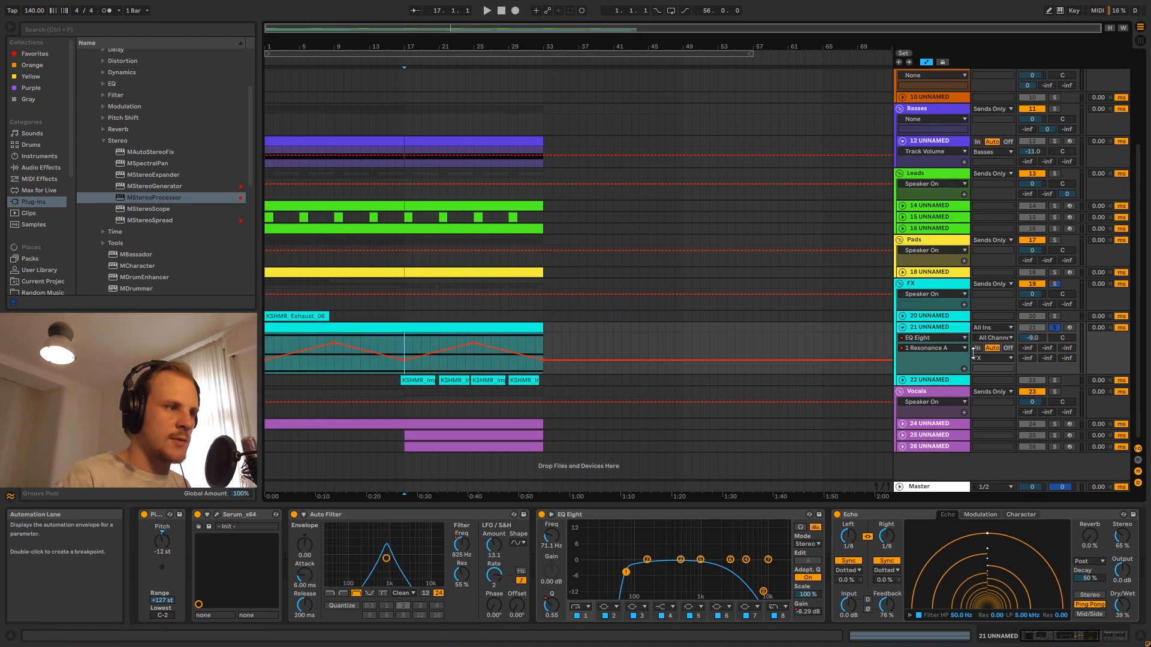
{"action": "key", "text": "space"}
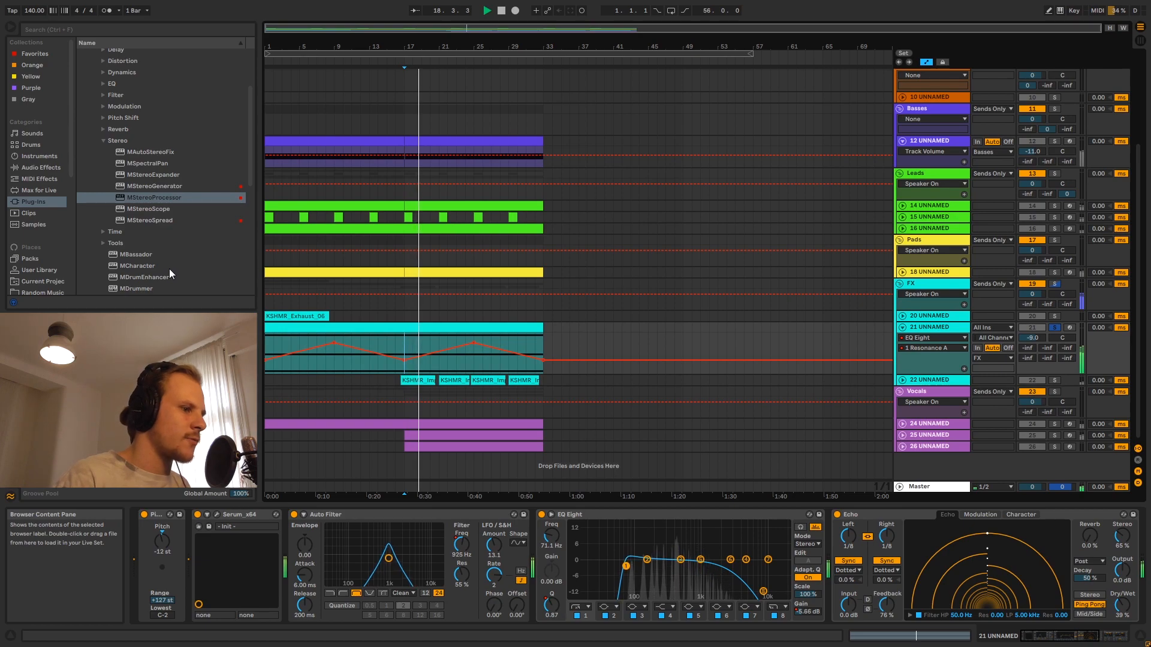
{"action": "left_click", "coordinate": [155, 221]}
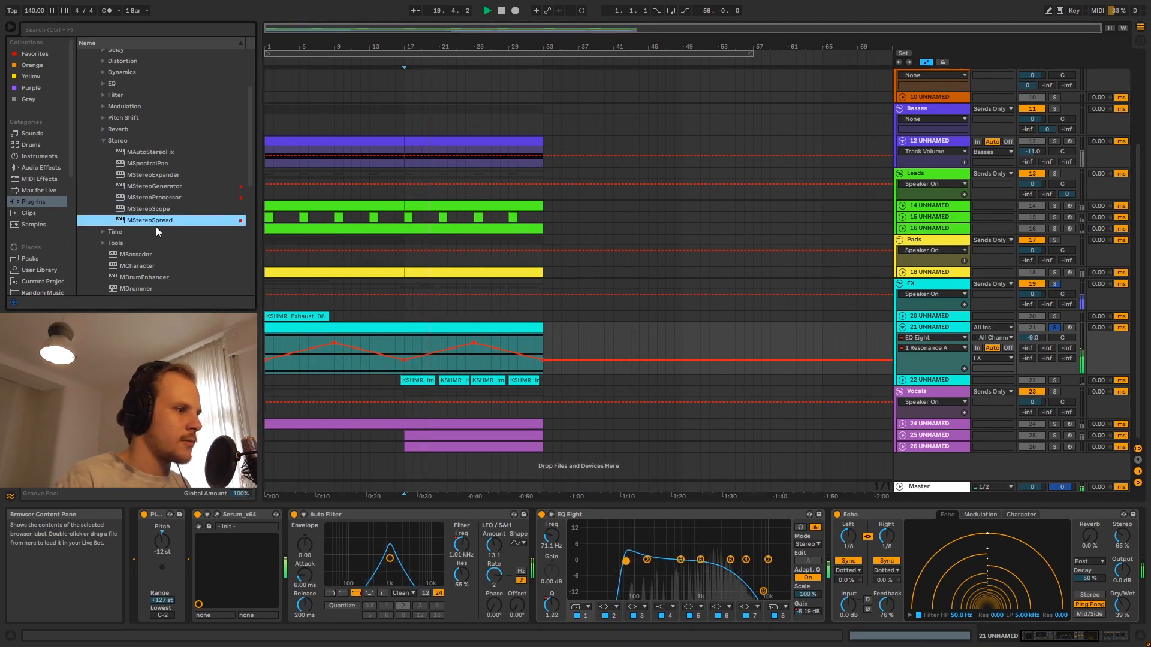
{"action": "key", "text": "Return"}
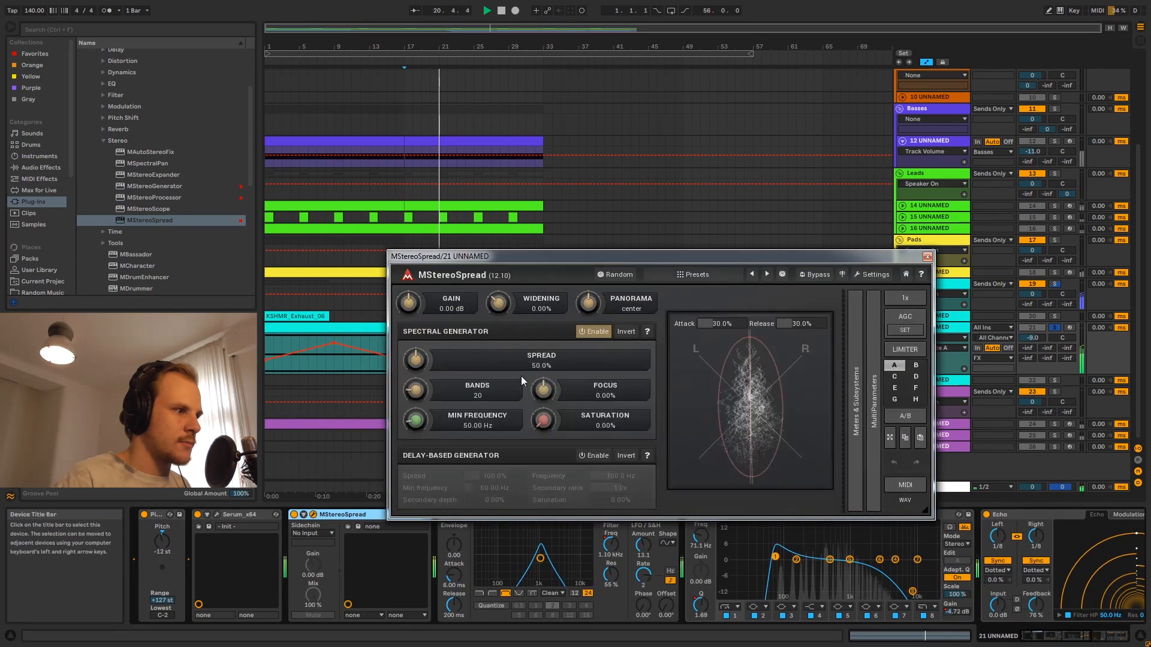
{"action": "left_click_drag", "start_coordinate": [411, 387], "coordinate": [412, 361]}
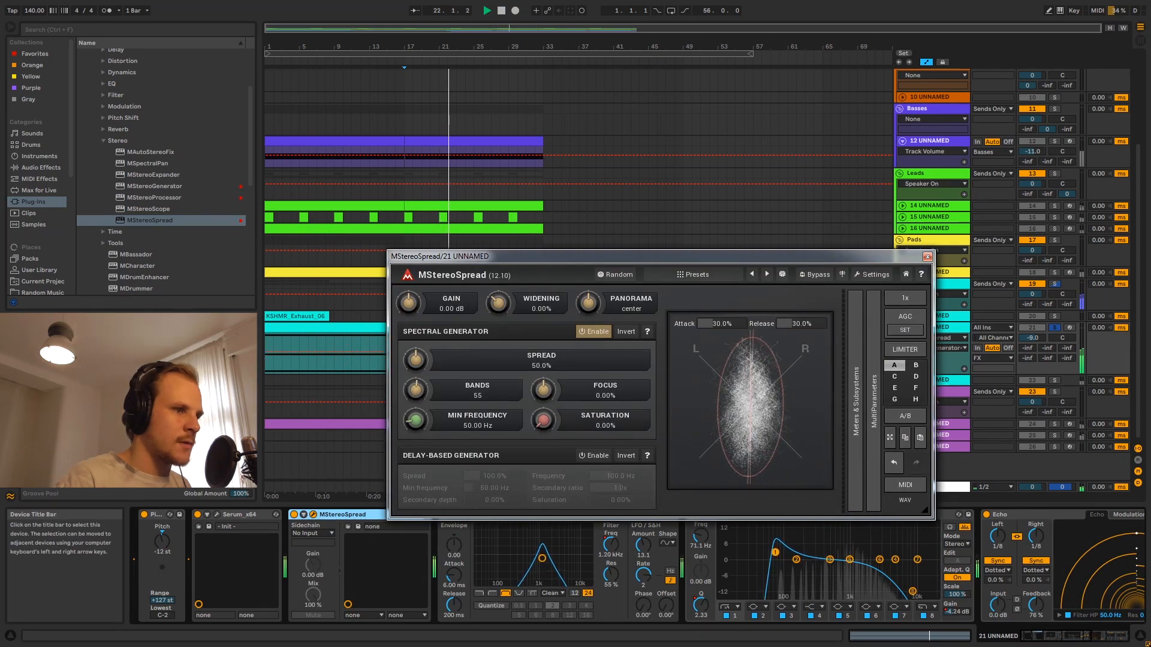
Insert MStereoProcessor after MStereoSpread on track 21; set widening -48% bass, -22.8% low-mid, 33.6% high-mid, 66% high, 60% global, and exciters 9.2% high-mid, 44.8% high, 14% global
{"action": "left_click", "coordinate": [928, 258]}
{"action": "double_click", "coordinate": [155, 198]}
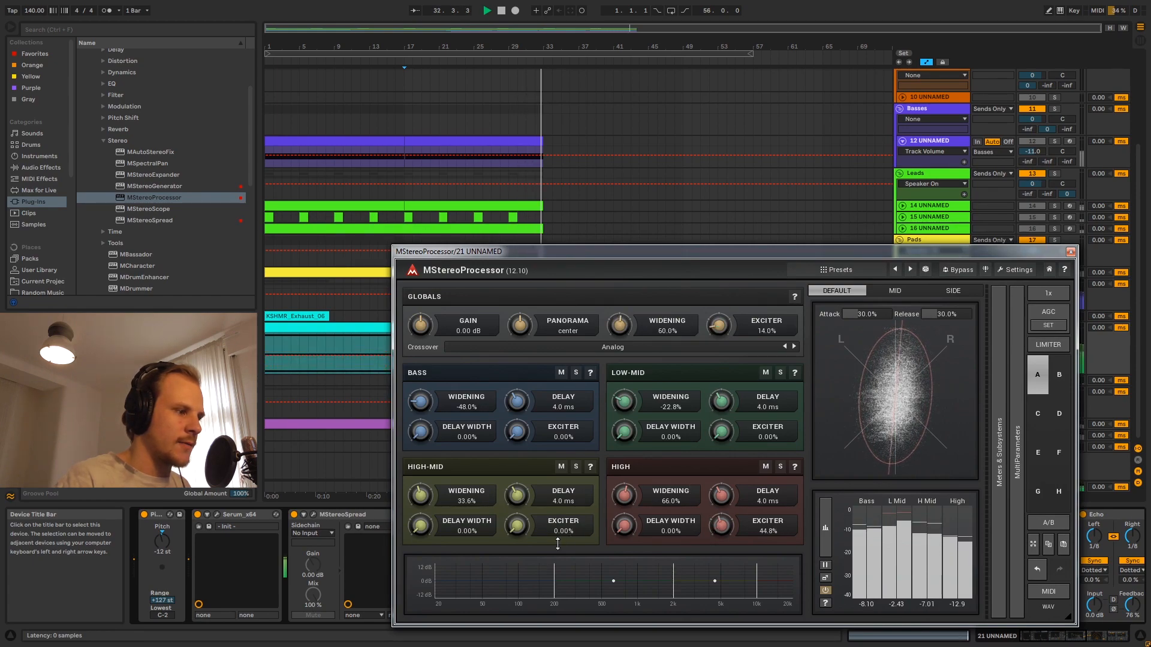
{"action": "left_click_drag", "start_coordinate": [528, 532], "coordinate": [528, 518]}
{"action": "key", "text": "space"}
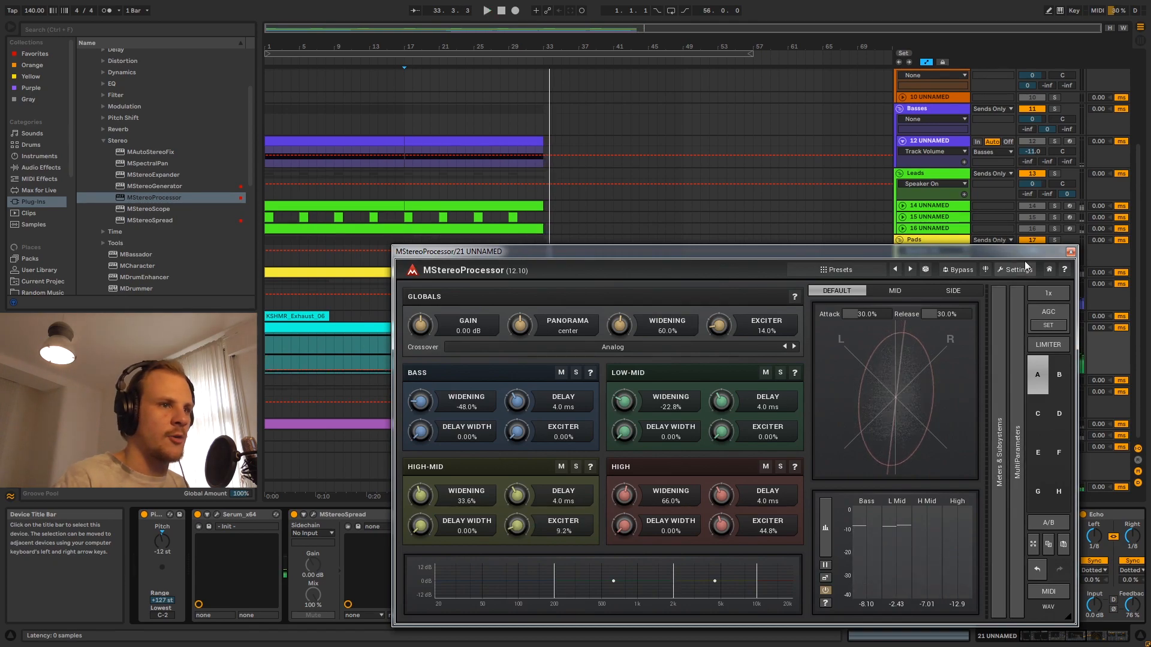
{"action": "left_click", "coordinate": [1071, 252]}
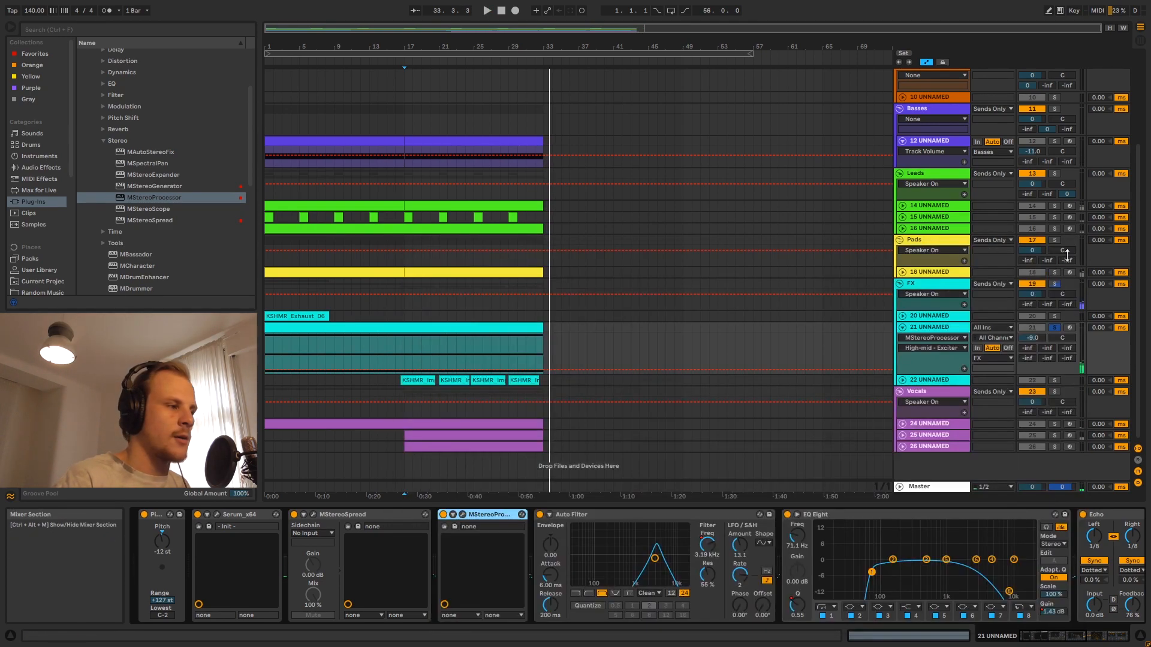
Unsolo and fold track 21, and play the full mix from bar 1
{"action": "left_click", "coordinate": [1053, 328]}
{"action": "left_click", "coordinate": [902, 327]}
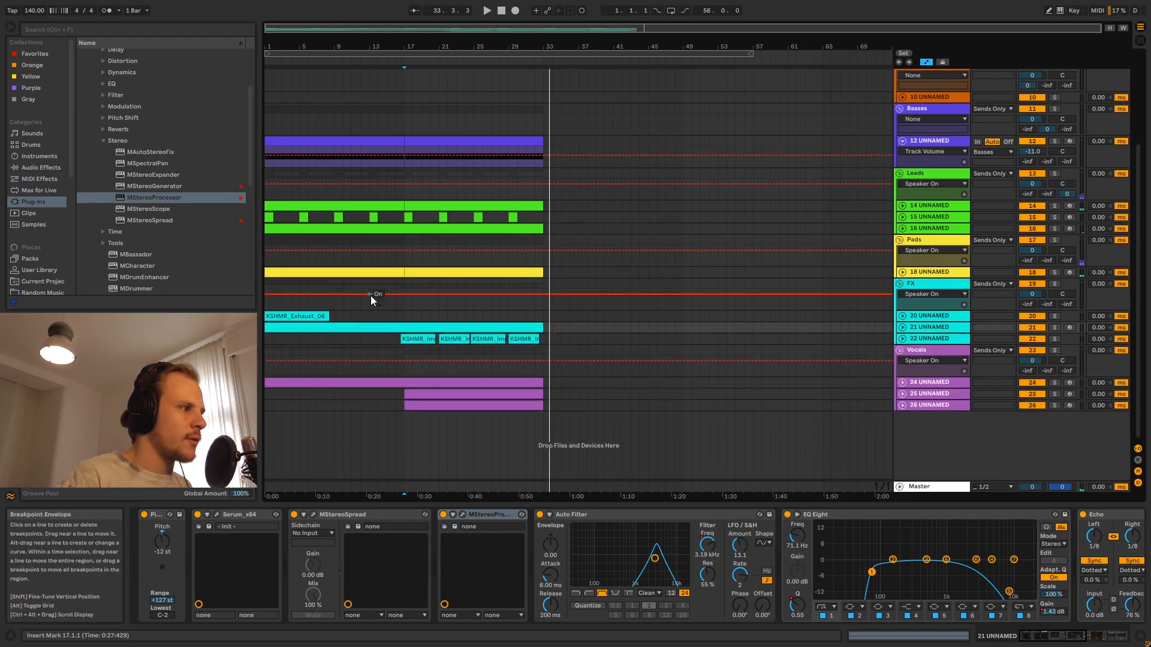
{"action": "left_click", "coordinate": [268, 300]}
{"action": "scroll", "coordinate": [693, 308], "scroll_direction": "up", "scroll_amount": 2}
{"action": "scroll", "coordinate": [588, 270], "scroll_direction": "down", "scroll_amount": 1}
{"action": "key", "text": "space"}
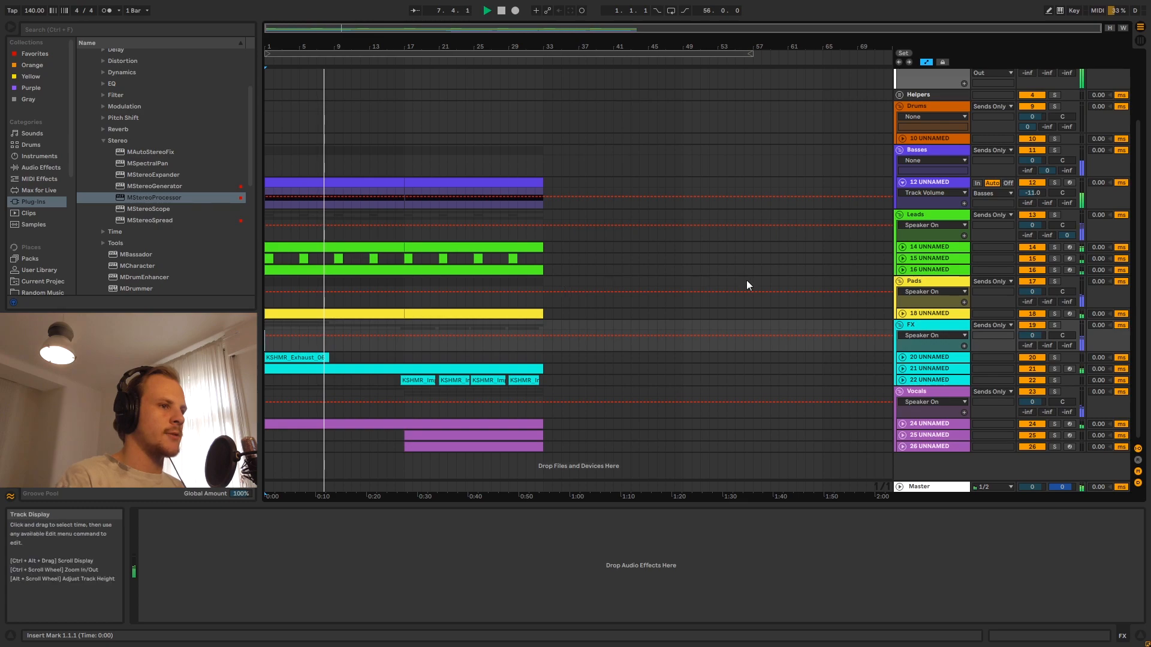
Look over Leads track 15, Basses track 12 and Pads track 18 while the mix plays, folding tracks 15 and 18 again
{"action": "left_click", "coordinate": [907, 262]}
{"action": "left_click", "coordinate": [903, 259]}
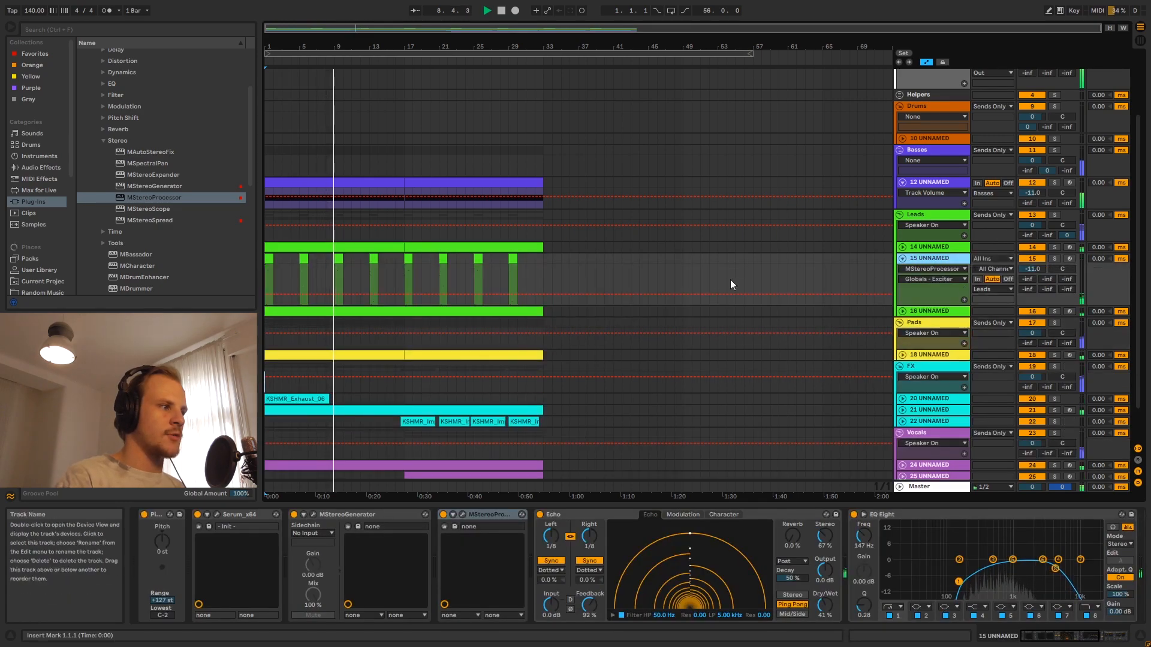
{"action": "left_click", "coordinate": [902, 184]}
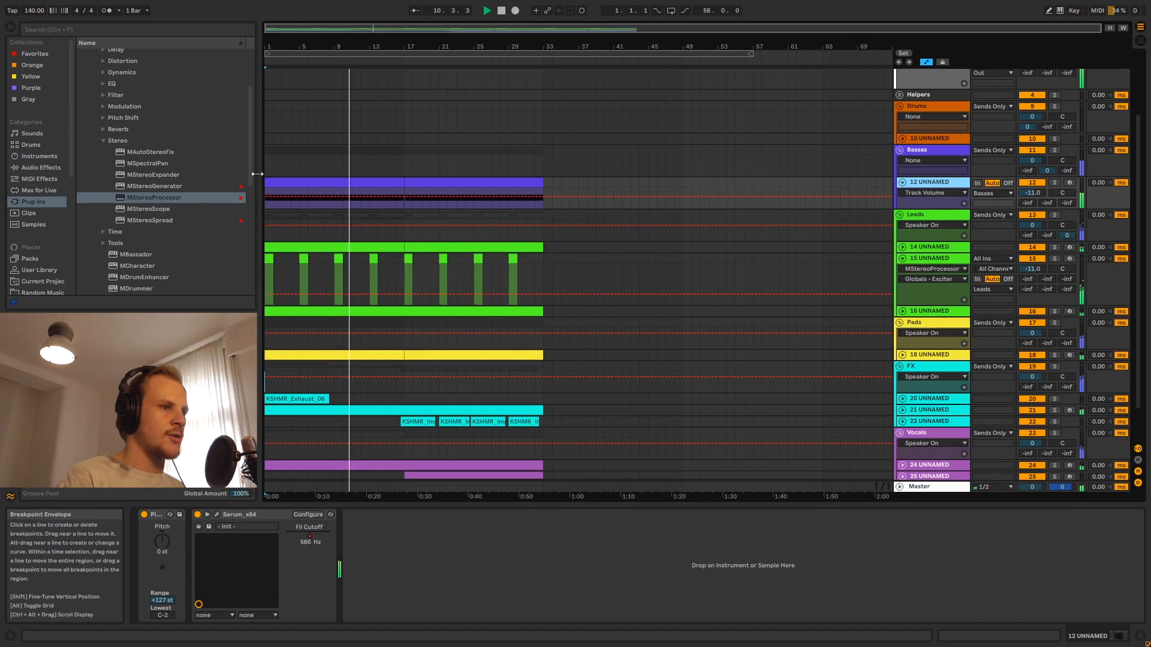
{"action": "left_click", "coordinate": [902, 259]}
{"action": "left_click", "coordinate": [902, 314]}
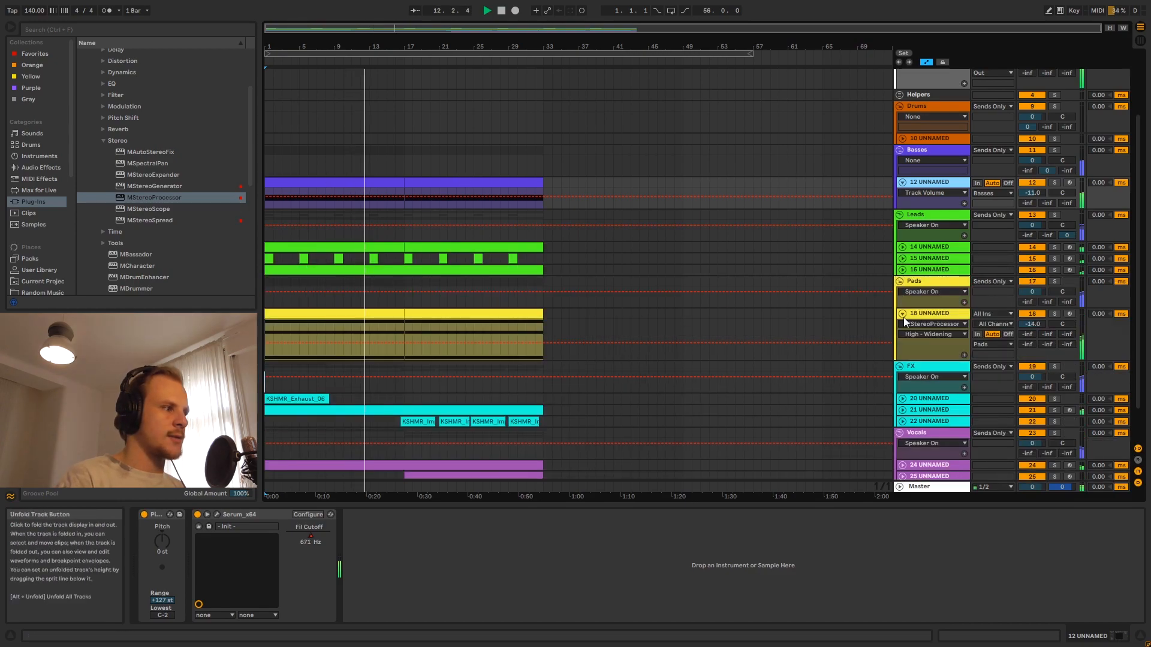
{"action": "left_click", "coordinate": [904, 314]}
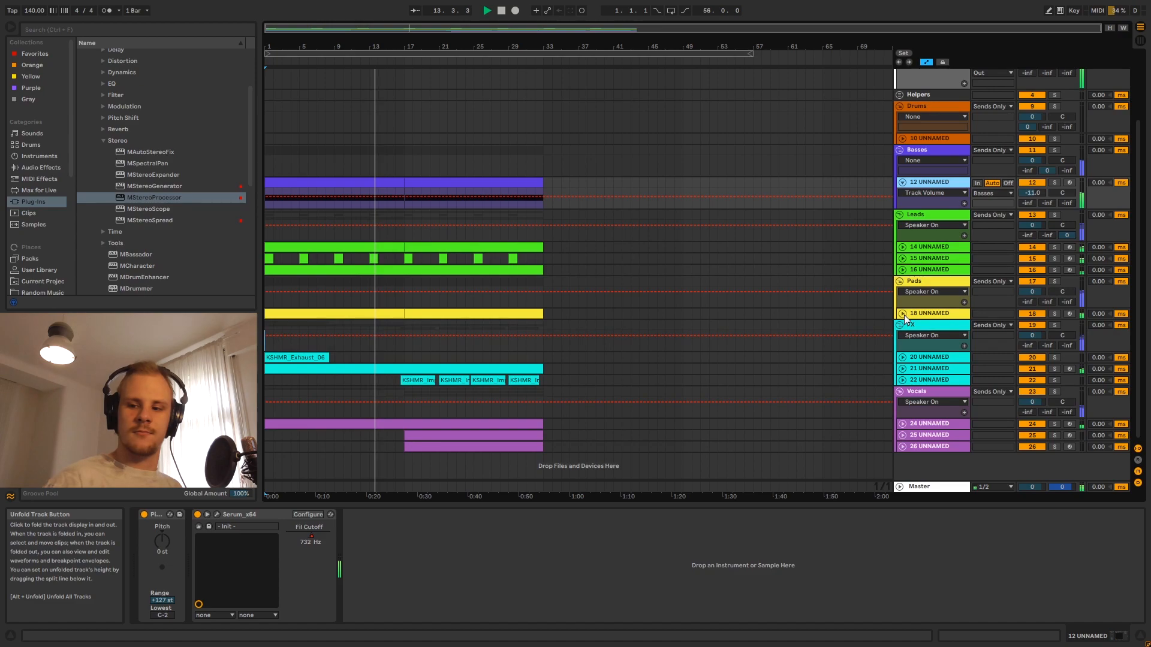